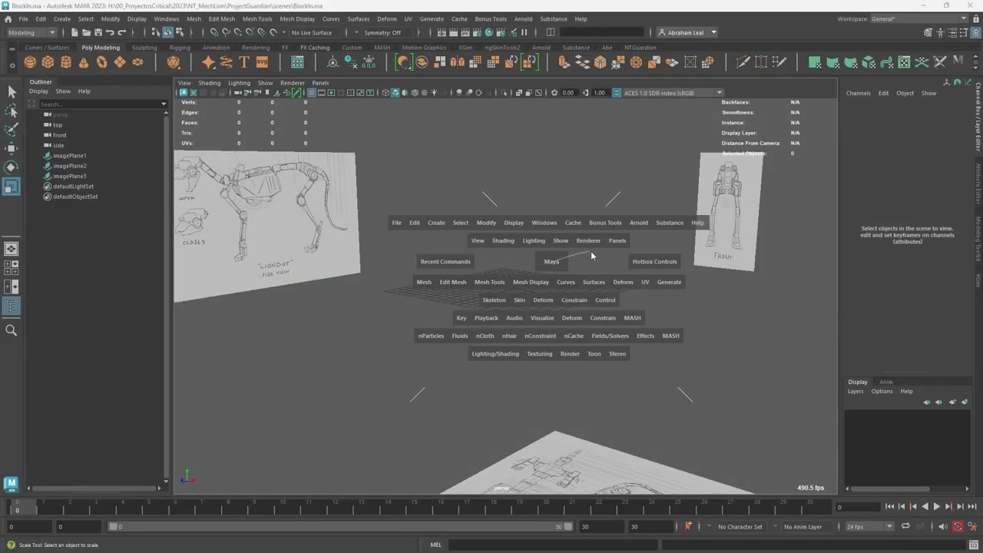
- Switch to the side view with the LIONBOT sketch framed and display the NTGuardian shelf
scroll(598, 256, "down", 5)
key("space")
left_click_drag(597, 256, 629, 258)
right_click_drag(616, 263, 504, 275, "alt")
scroll(504, 273, "up", 5)
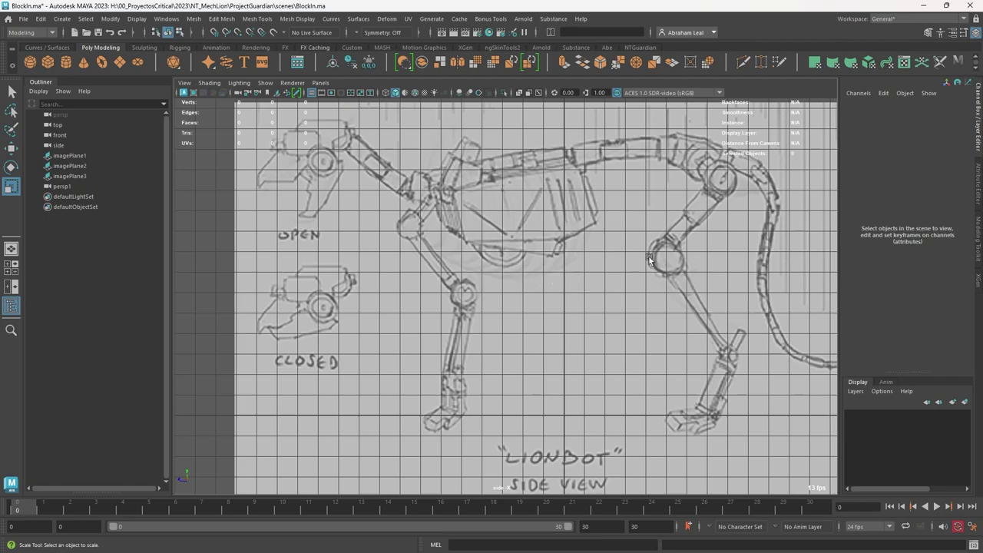
middle_click_drag(649, 257, 674, 298, "alt")
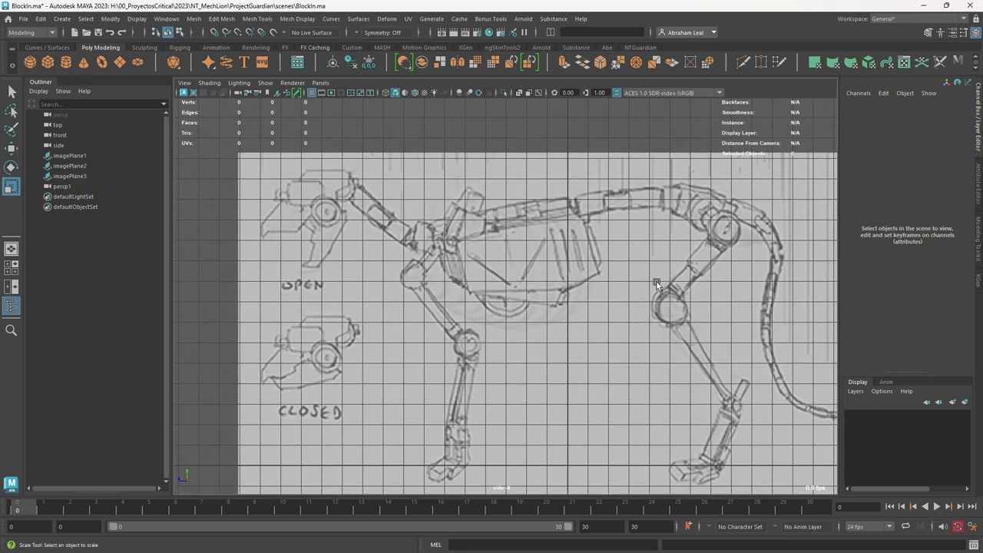
mouse_move(511, 333)
right_mouse_down("alt")
mouse_move(600, 345)
mouse_move(560, 312)
right_mouse_up("alt")
left_click(640, 47)
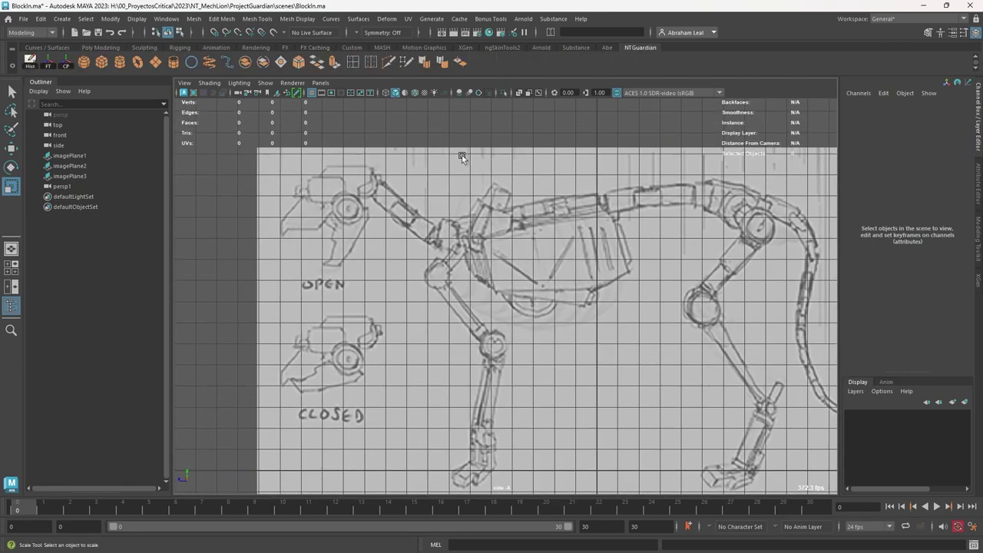
- Trace the LionBot's torso outline on the side sketch as one nine-vertex face with the Create Polygon tool
left_click(257, 18)
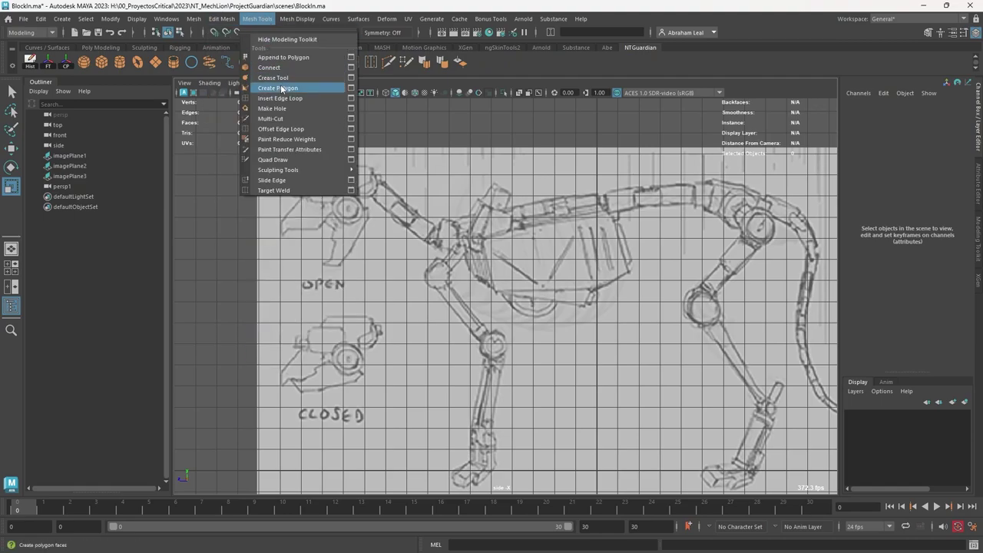
left_click(476, 67)
left_click(476, 64)
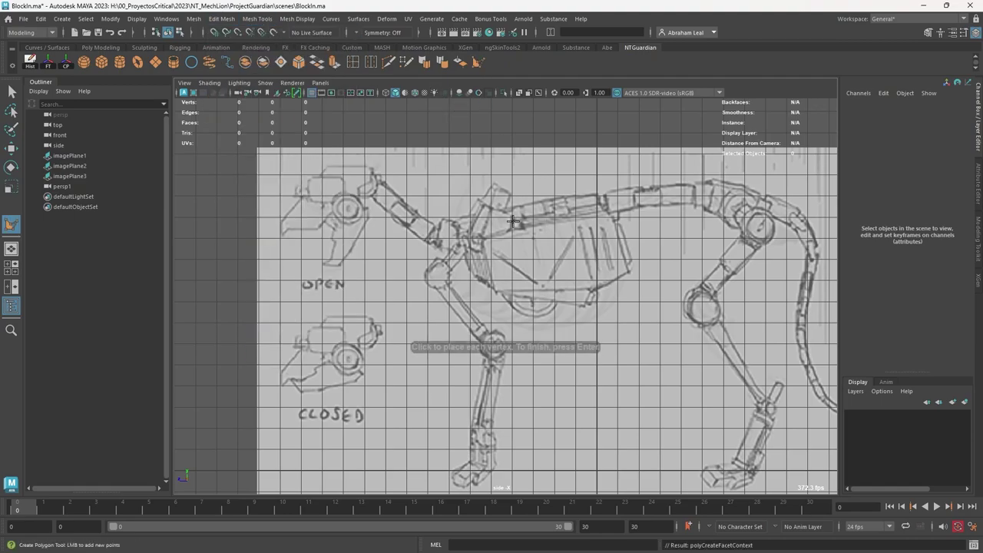
scroll(468, 326, "up", 5)
scroll(468, 326, "up", 1)
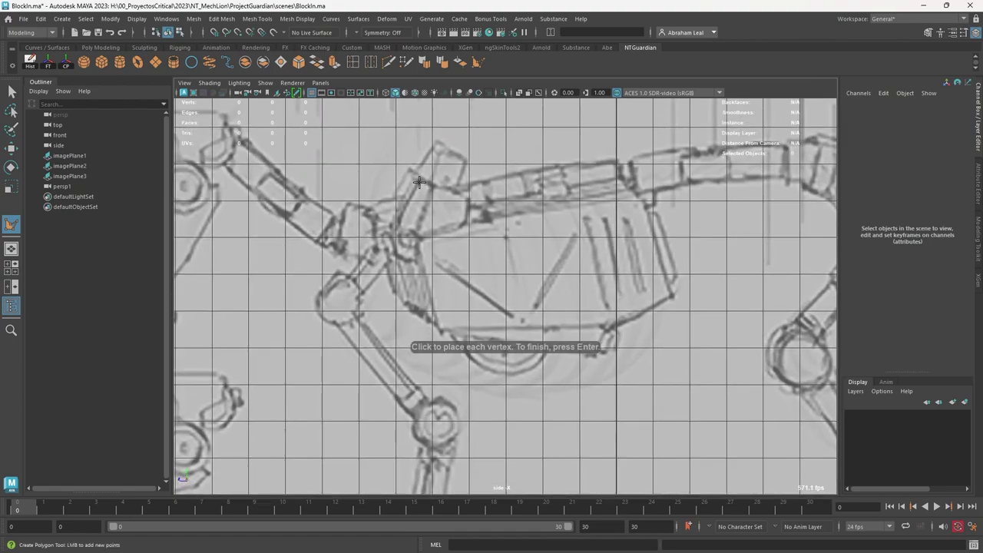
left_click(387, 244)
left_click(394, 288)
left_click(439, 328)
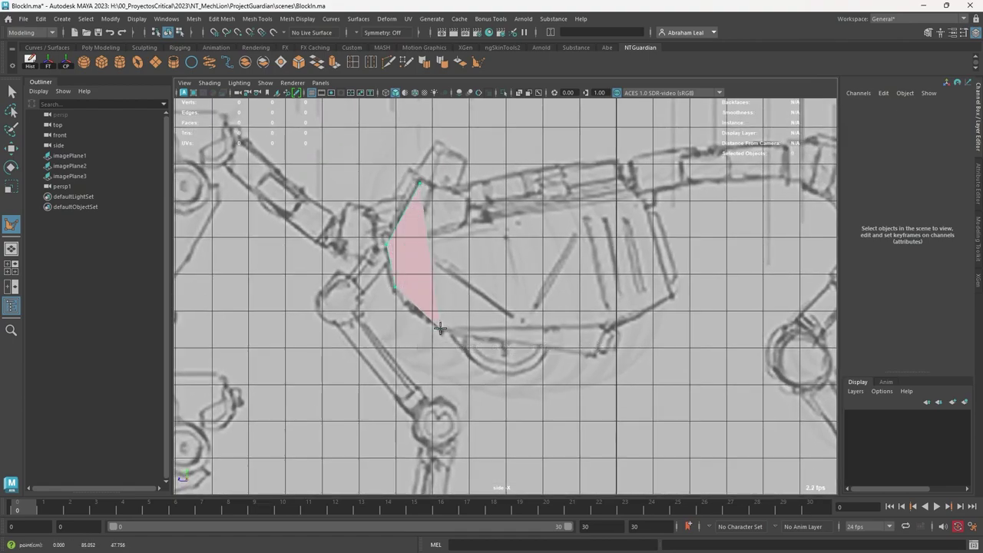
left_click(595, 356)
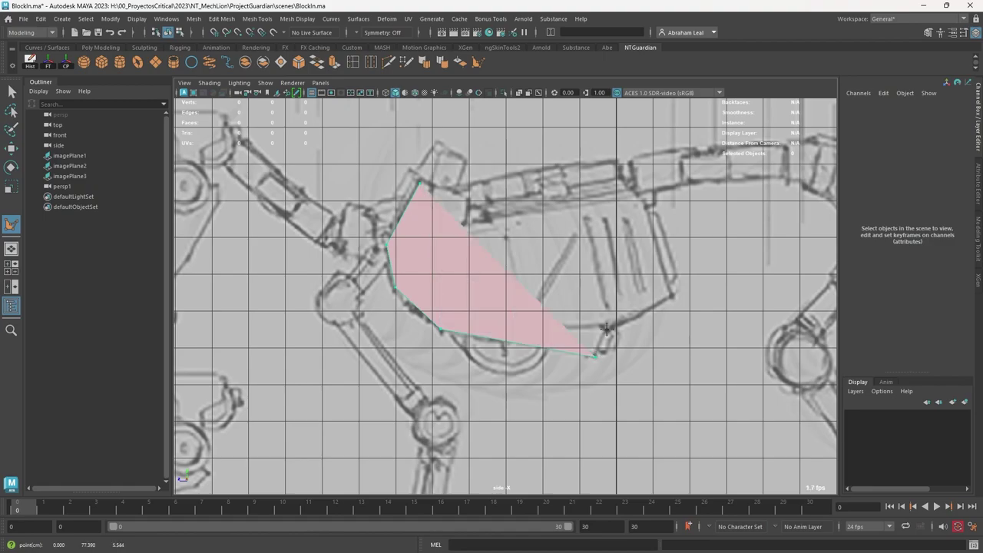
left_click(608, 328)
left_click(676, 295)
left_click(642, 201)
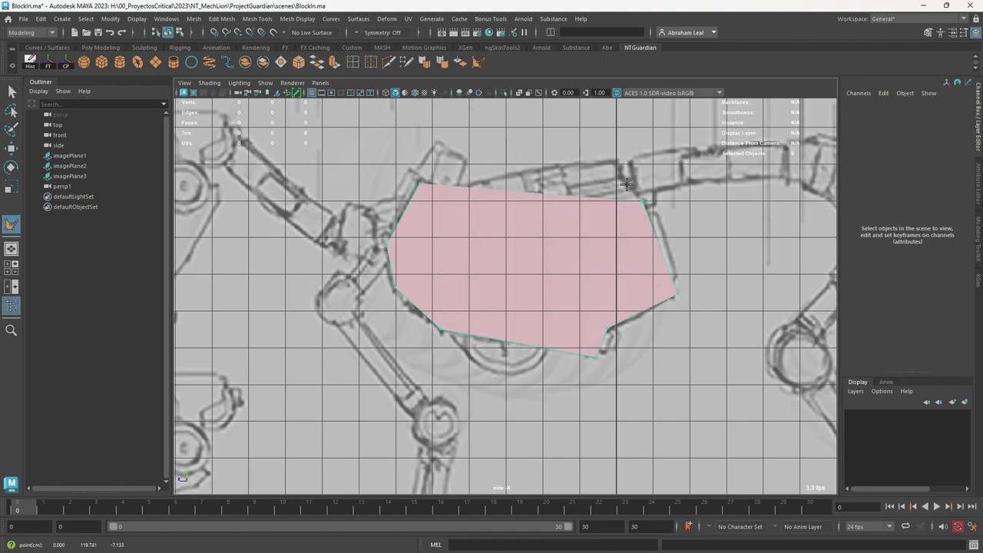
left_click(615, 160)
key("Return")
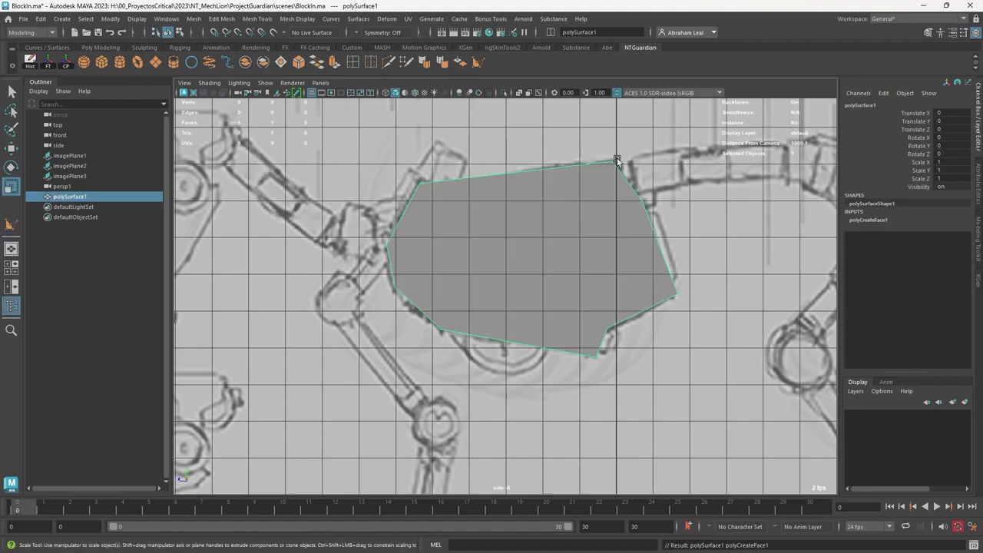
- In the top view, extrude the torso face about 25.6 cm along X to the sketch's half width and scale the extruded face slightly along Z
key("space")
left_click_drag(595, 280, 559, 277)
scroll(554, 269, "down", 3)
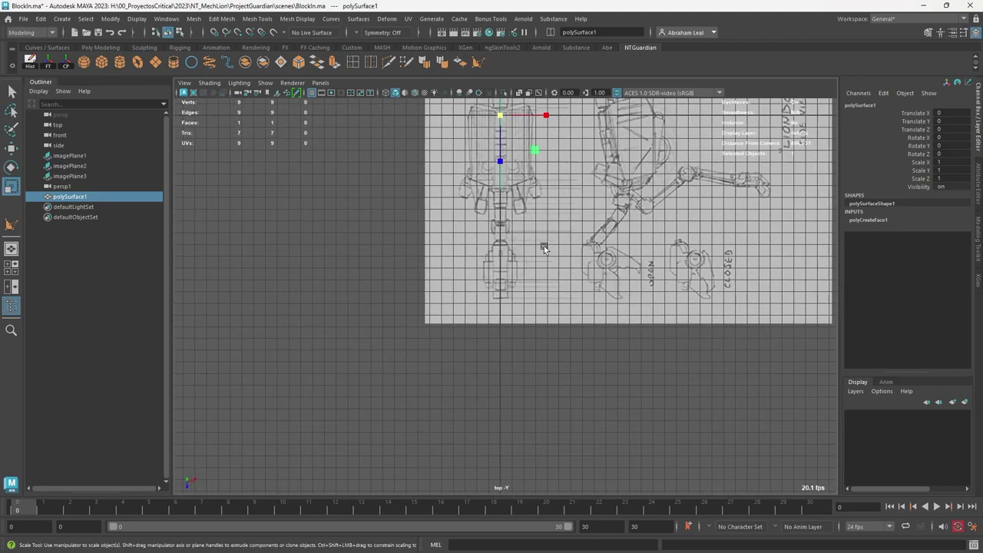
middle_click_drag(543, 246, 514, 384, "alt")
scroll(507, 371, "up", 3)
scroll(507, 370, "up", 2)
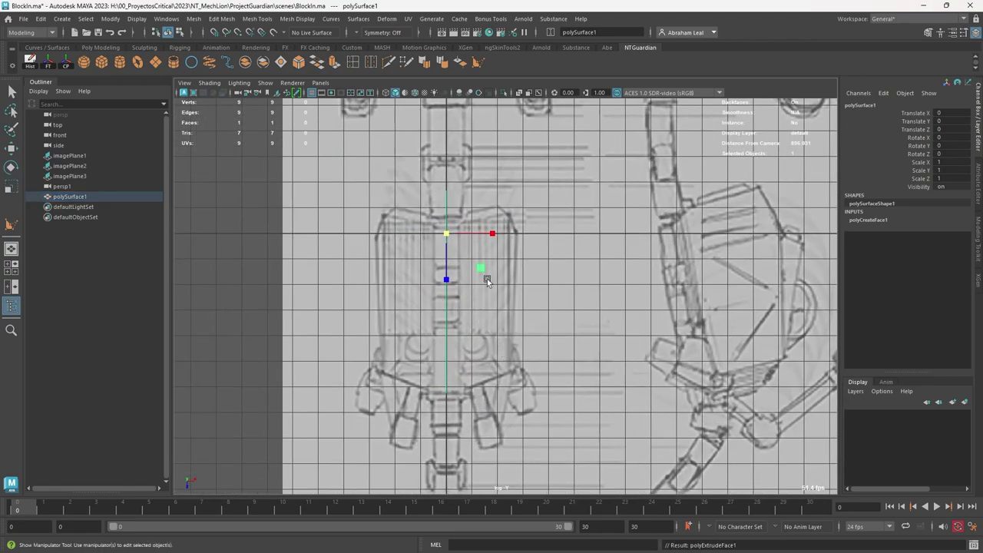
key("ctrl+e")
left_click_drag(503, 295, 564, 286)
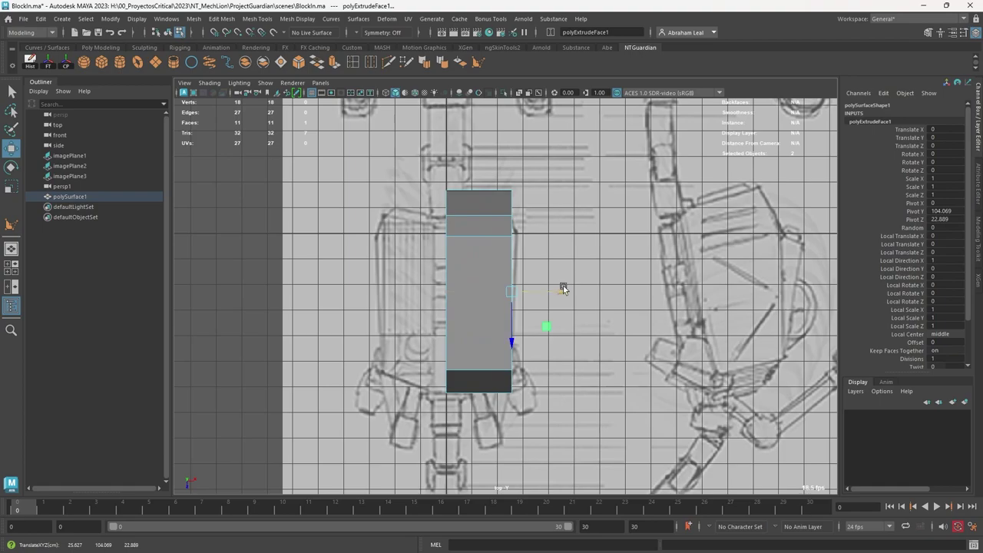
key("r")
left_click_drag(512, 338, 512, 333)
- Move the torso's rear centre vertices and rear outer vertices along Z to match the angled rear edge in the top sketch
key("w")
right_click_drag(427, 197, 422, 197)
key("4")
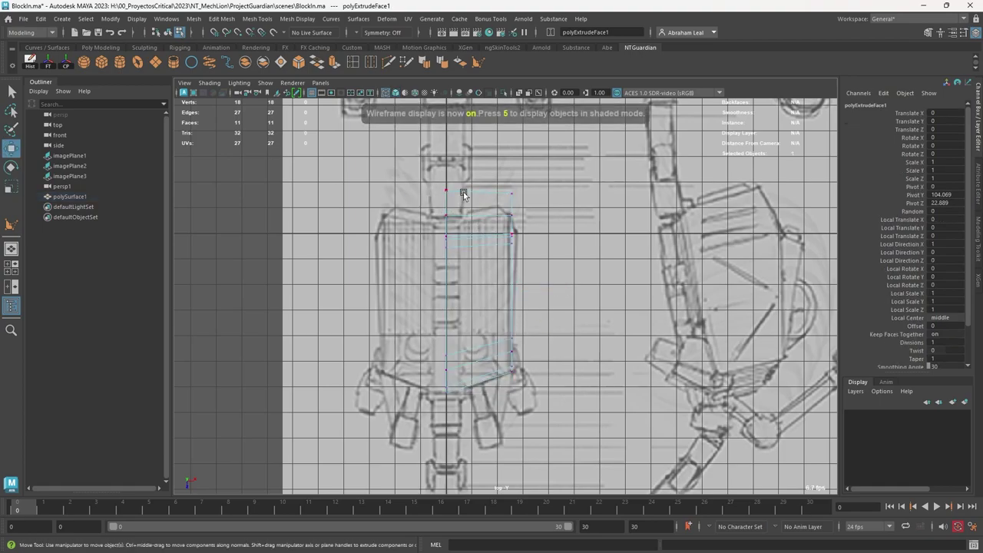
left_click_drag(462, 187, 428, 250)
middle_click_drag(444, 270, 444, 301)
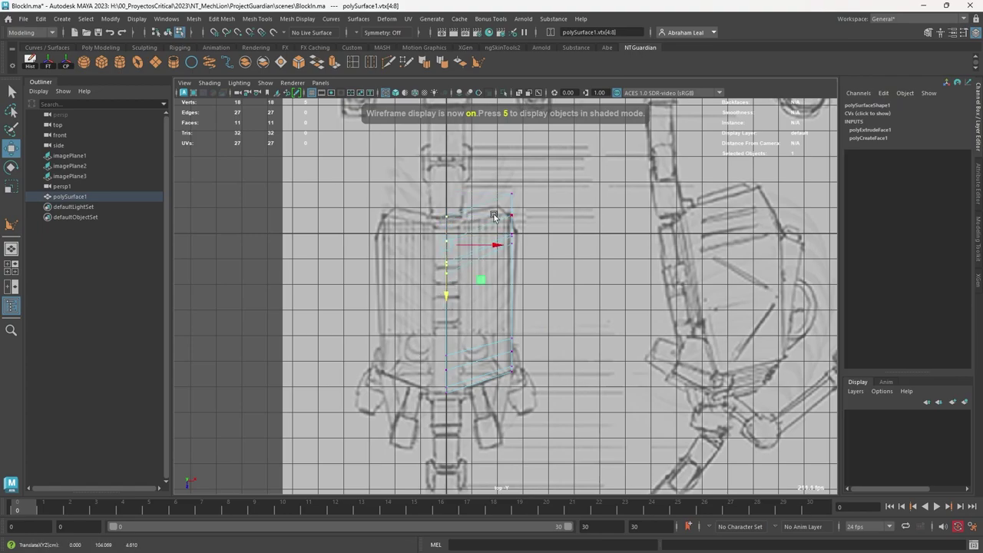
mouse_move(526, 184)
left_mouse_down()
mouse_move(504, 254)
mouse_move(512, 267)
left_mouse_up()
- In the shaded perspective view, delete the half torso's inner face on the centre plane and return to object selection
key("space")
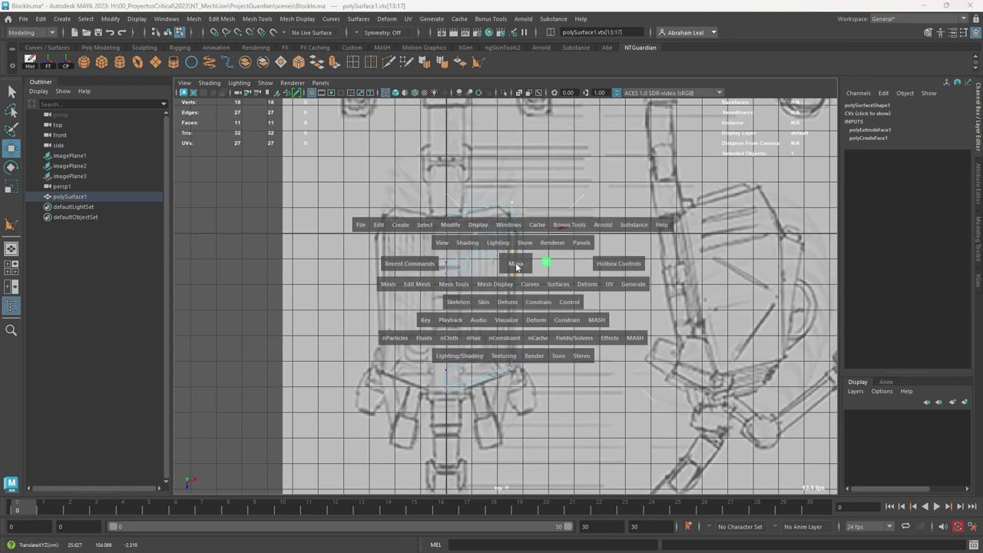
key("5")
key("space")
left_click_drag(576, 301, 566, 337, "alt")
right_click_drag(566, 337, 599, 395, "alt")
left_click_drag(599, 395, 509, 289, "alt")
right_click_drag(508, 289, 579, 235, "alt")
left_click(491, 196)
left_click_drag(487, 298, 528, 269, "alt")
left_click(524, 259)
right_click_drag(525, 259, 561, 239)
left_click(515, 268)
key("Delete")
left_click(562, 241)
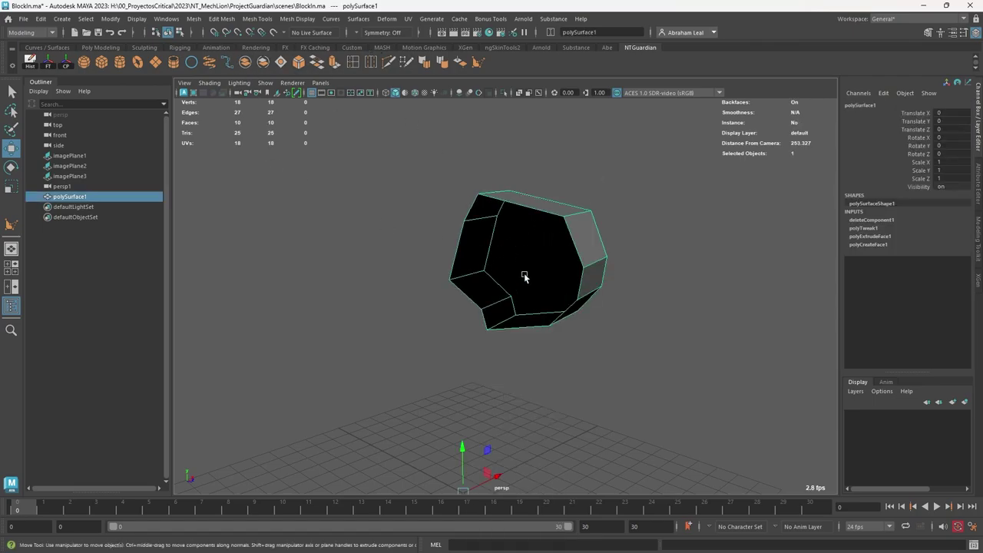
double_click(595, 6)
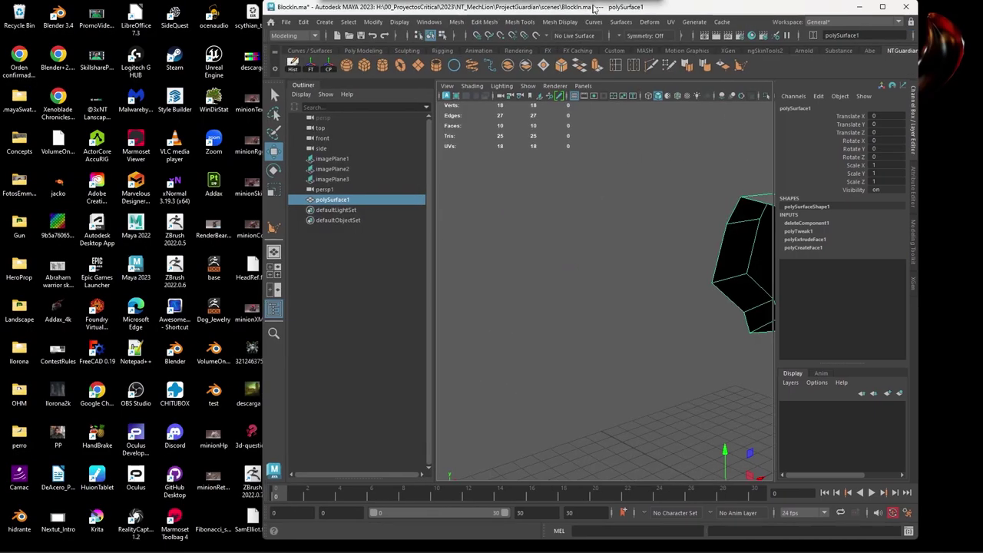
left_click(884, 8)
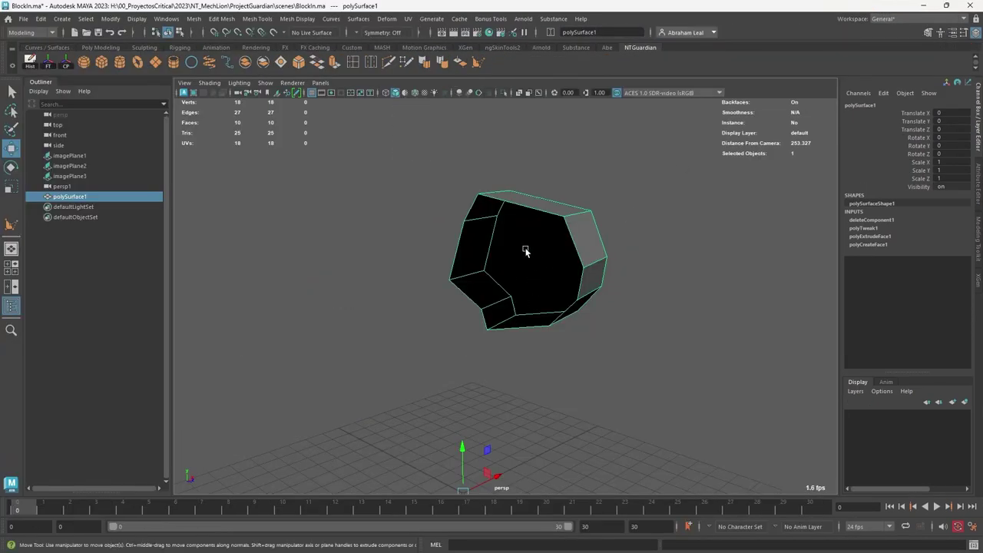
- Mirror the half torso across the world X axis in the negative direction, combined with the original and border vertices merged at threshold 0.001
left_click_drag(525, 250, 529, 249, "alt")
right_click(529, 249, "shift")
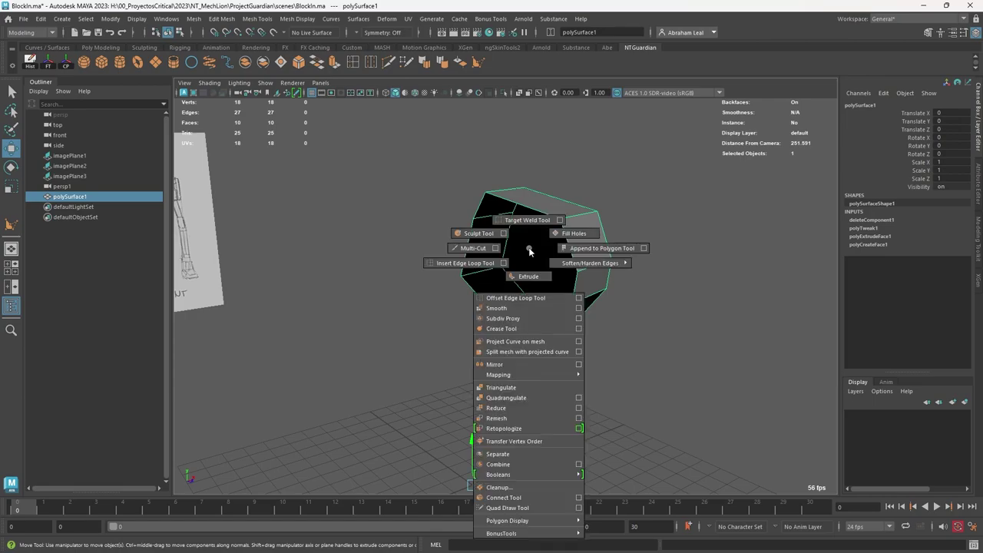
right_click_drag(528, 249, 578, 364, "shift")
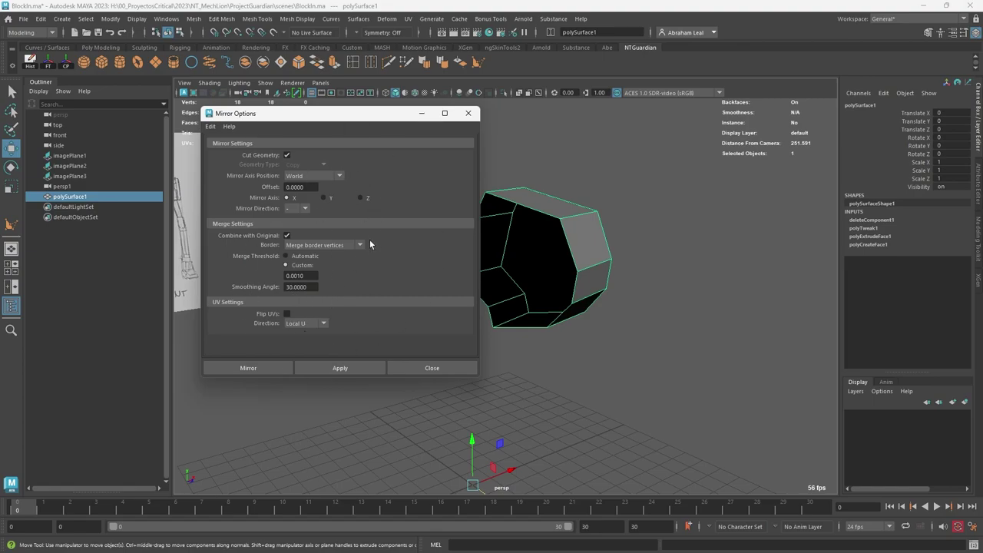
left_click(355, 365)
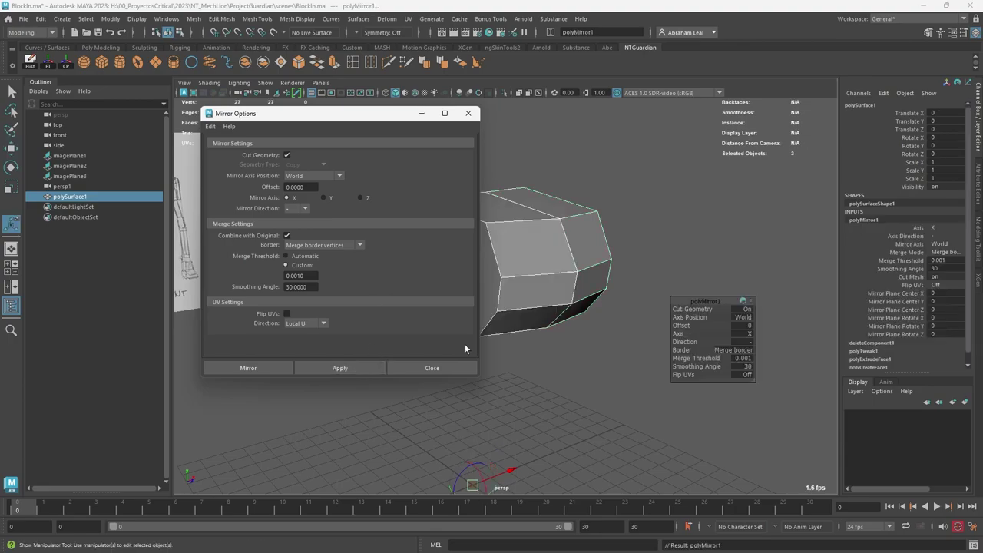
left_click(650, 269)
left_click_drag(650, 269, 557, 250, "alt")
left_click(467, 113)
- Show the mirrored torso in wireframe over the front sketch in the front view
key("space")
scroll(563, 269, "down", 3)
middle_click_drag(558, 246, 552, 405, "alt")
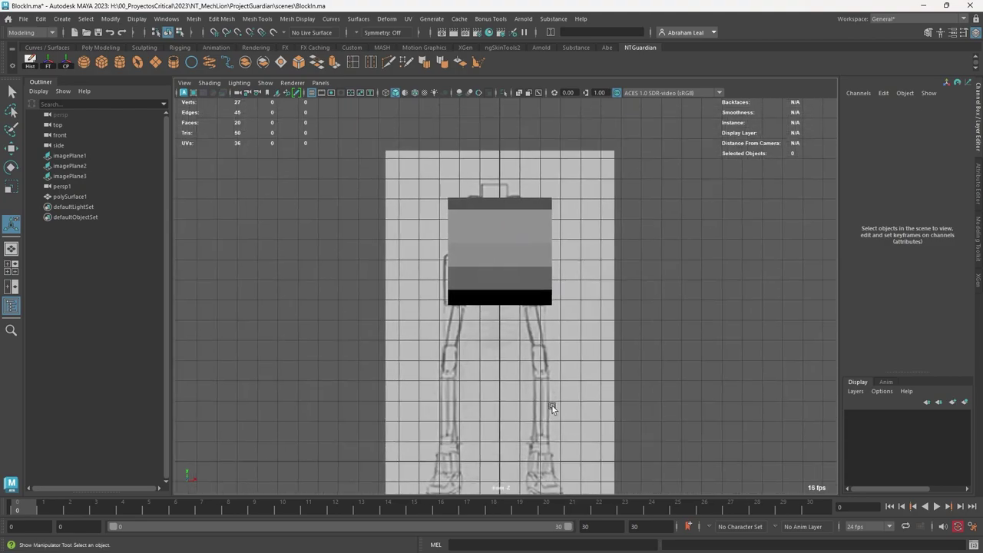
scroll(552, 406, "up", 2)
left_click(497, 247)
middle_click_drag(550, 260, 560, 284, "alt")
key("4")
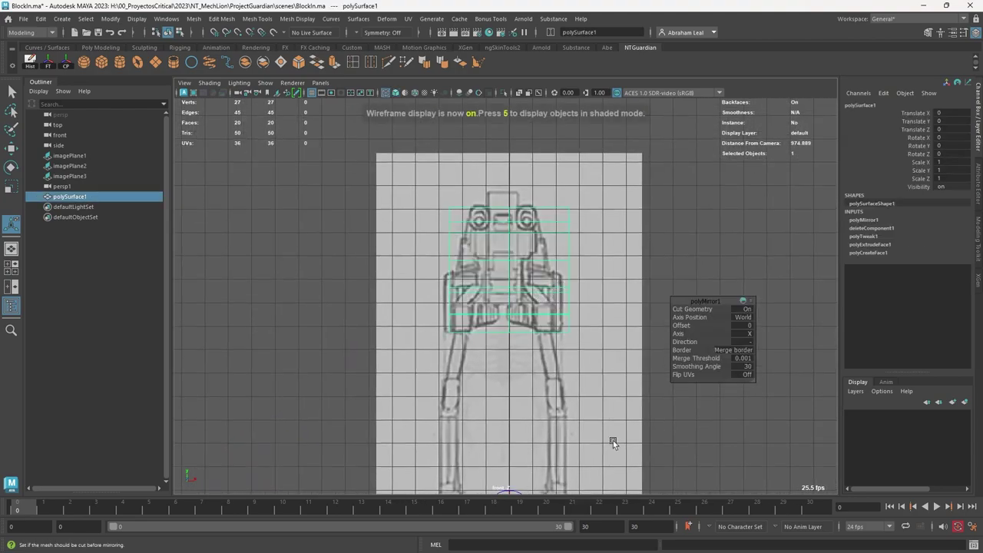
- Move the front reference image along X to about 2.814 so the sketch is centred on the vertical axis
middle_click_drag(613, 440, 588, 346, "alt")
scroll(567, 320, "down", 1)
left_click(566, 320)
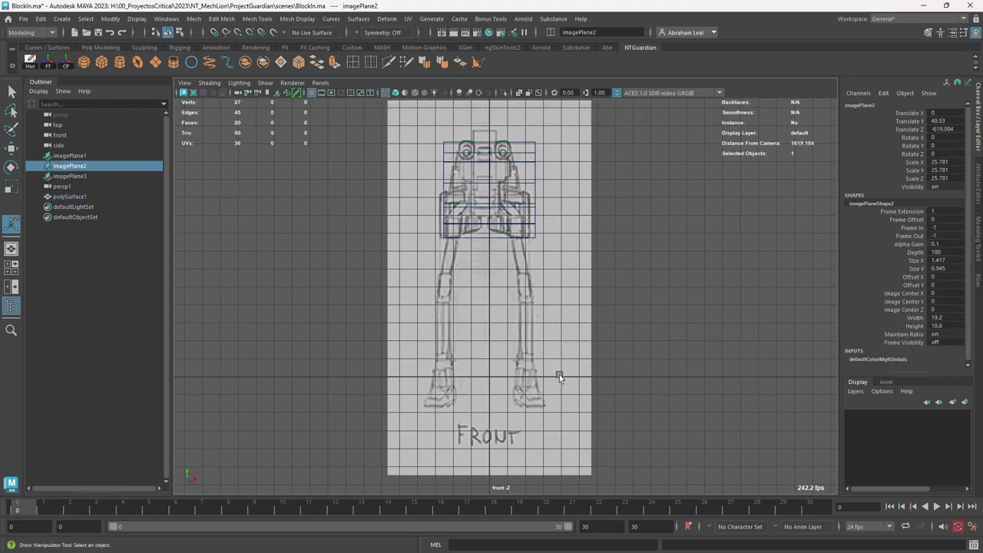
scroll(340, 272, "down", 2)
key("q")
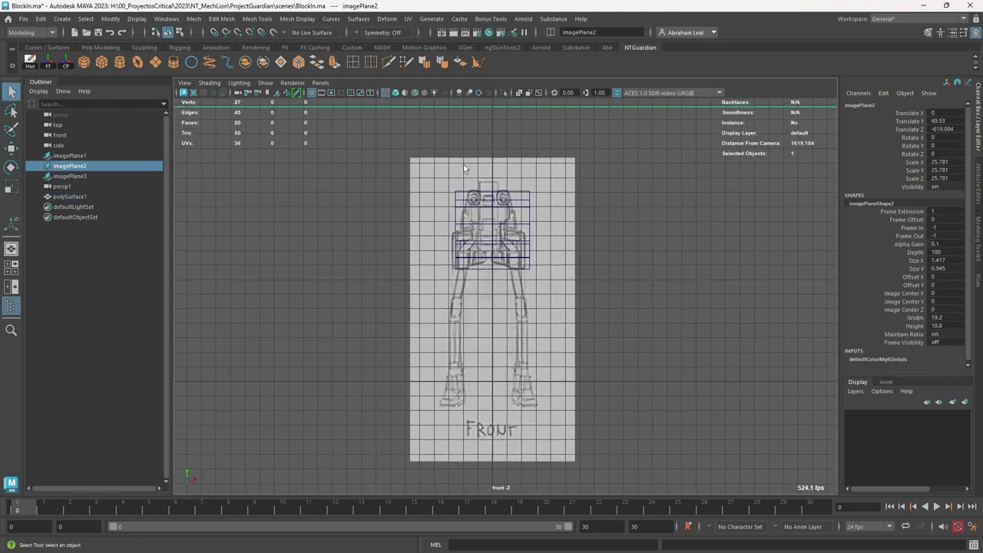
key("w")
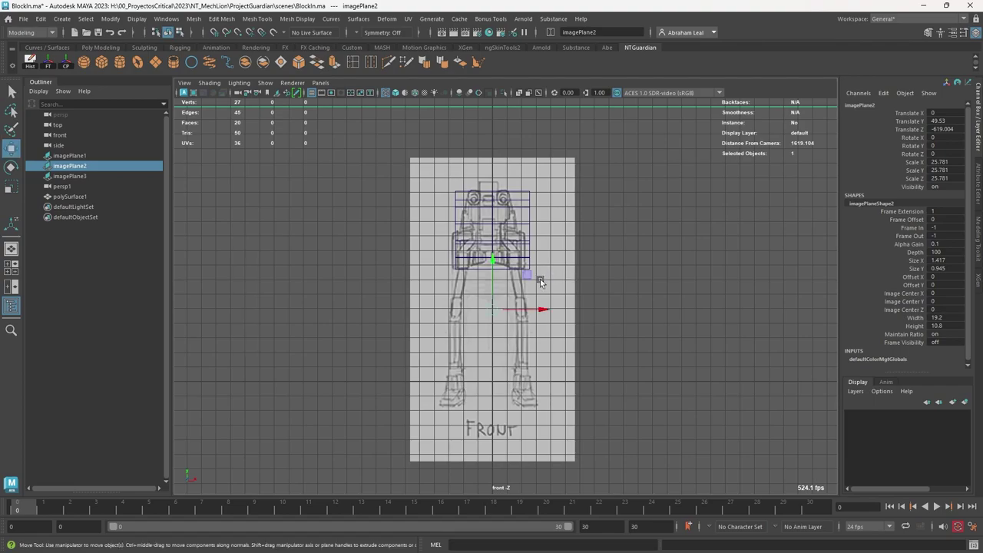
middle_click_drag(538, 289, 542, 291, "shift")
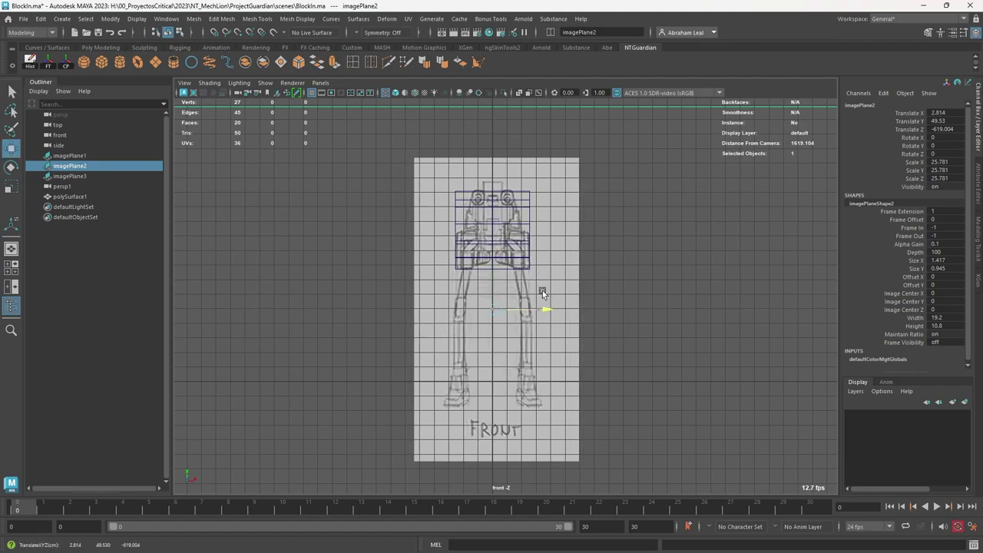
- Compare the torso mesh with the top and front sketches and narrow it by scaling X to 0.778
scroll(542, 290, "up", 2)
left_click(542, 177)
key("r")
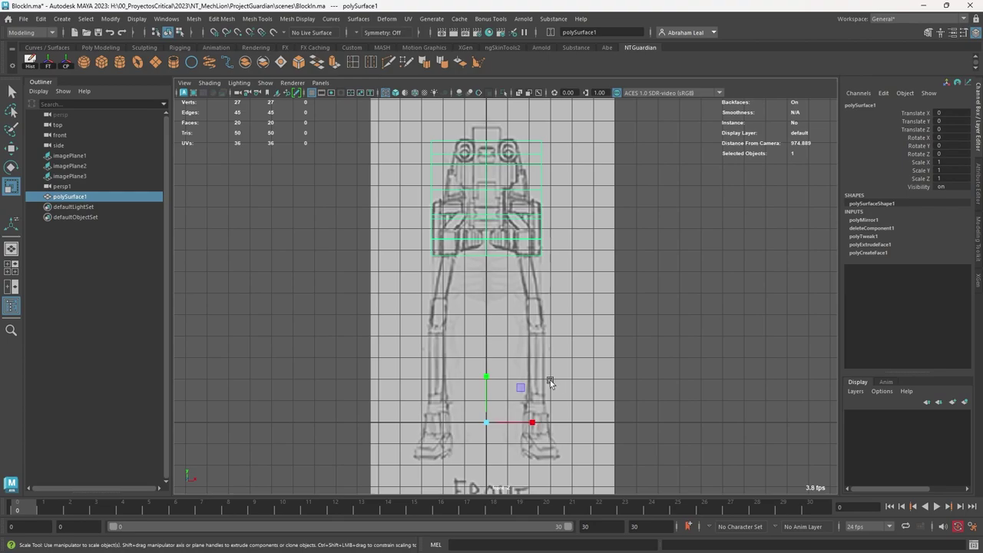
key("space")
left_click_drag(549, 380, 516, 382)
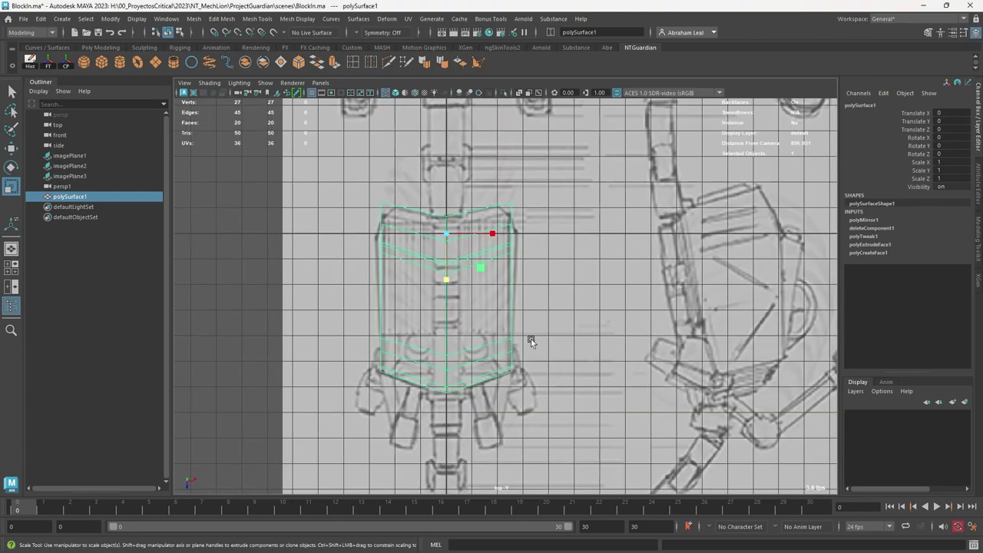
key("space")
left_click_drag(511, 319, 516, 341)
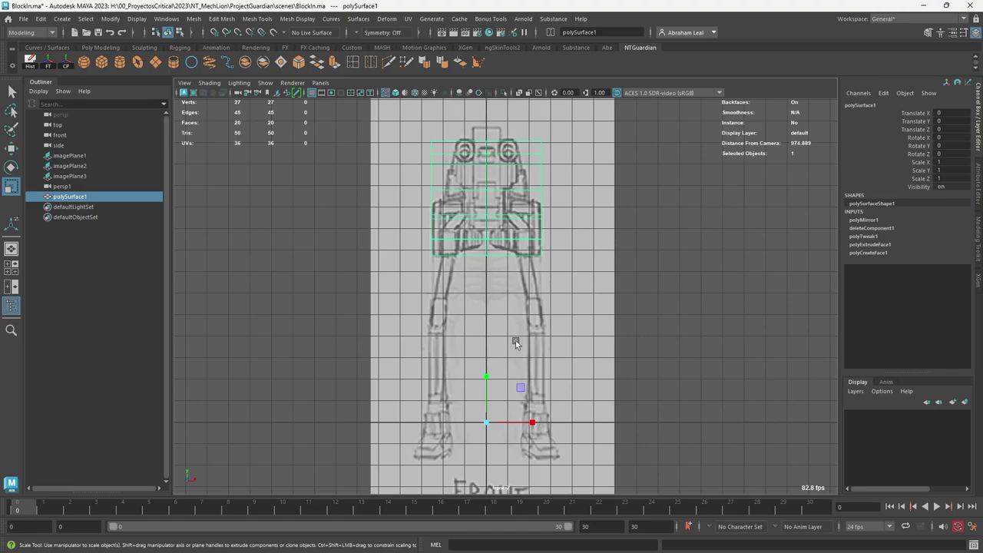
middle_click_drag(530, 231, 538, 278, "alt")
scroll(532, 246, "up", 3)
scroll(535, 406, "down", 3)
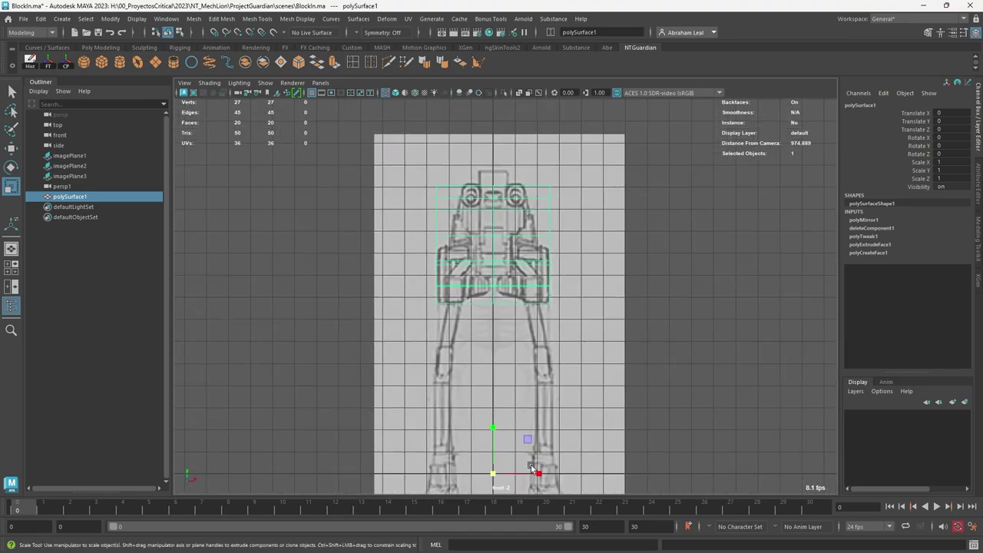
left_click_drag(538, 470, 533, 470)
- Examine the narrowed torso's shape with shaded display in the perspective view
key("space")
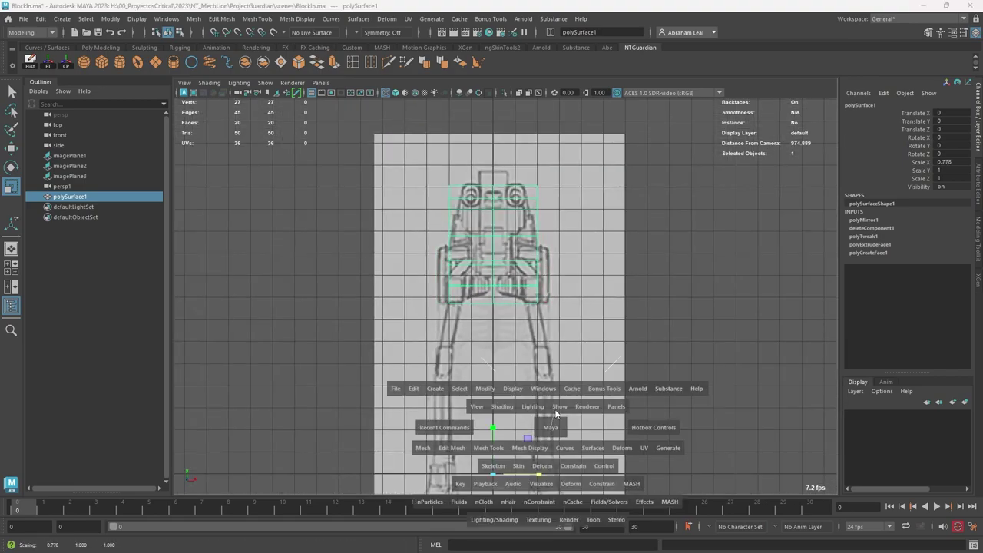
left_click_drag(550, 425, 551, 407)
mouse_move(549, 417)
left_mouse_down("alt")
mouse_move(526, 417)
mouse_move(543, 415)
mouse_move(485, 389)
left_mouse_up("alt")
key("5")
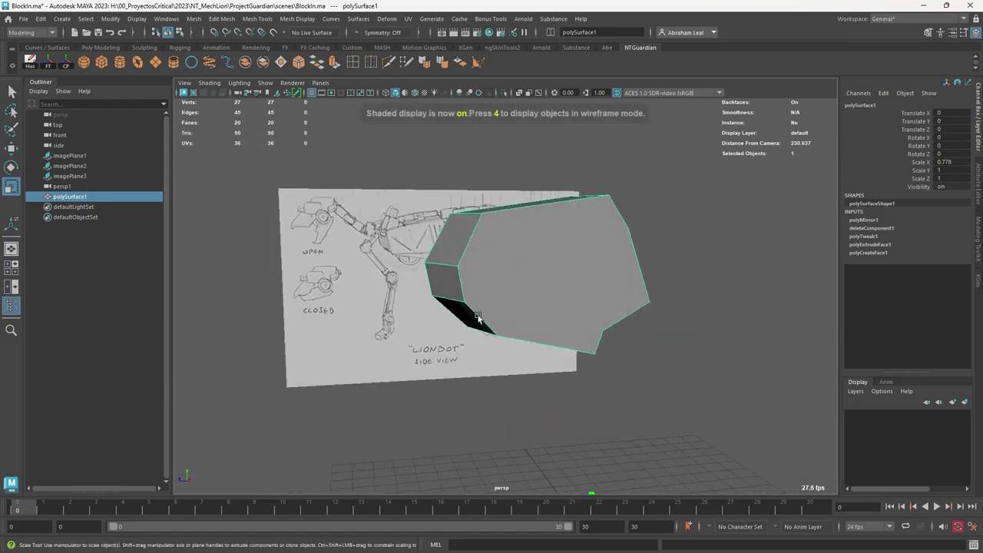
mouse_move(478, 318)
left_mouse_down("alt")
mouse_move(551, 310)
mouse_move(491, 315)
left_mouse_up("alt")
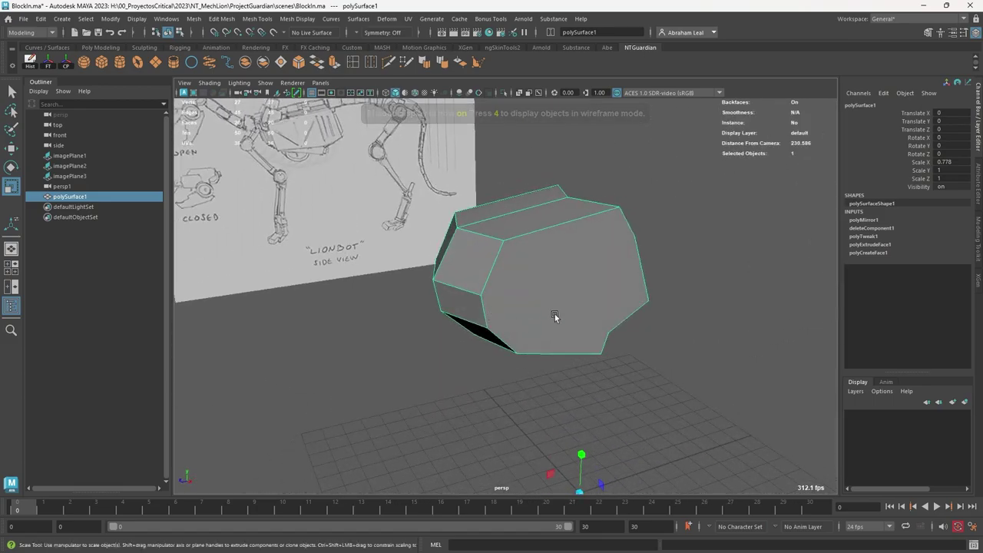
- Draw a ten-point polygon over the upper head outline of the OPEN head sketch in the side view
scroll(556, 317, "down", 3)
key("space")
left_click_drag(552, 318, 438, 317)
scroll(438, 317, "down", 2)
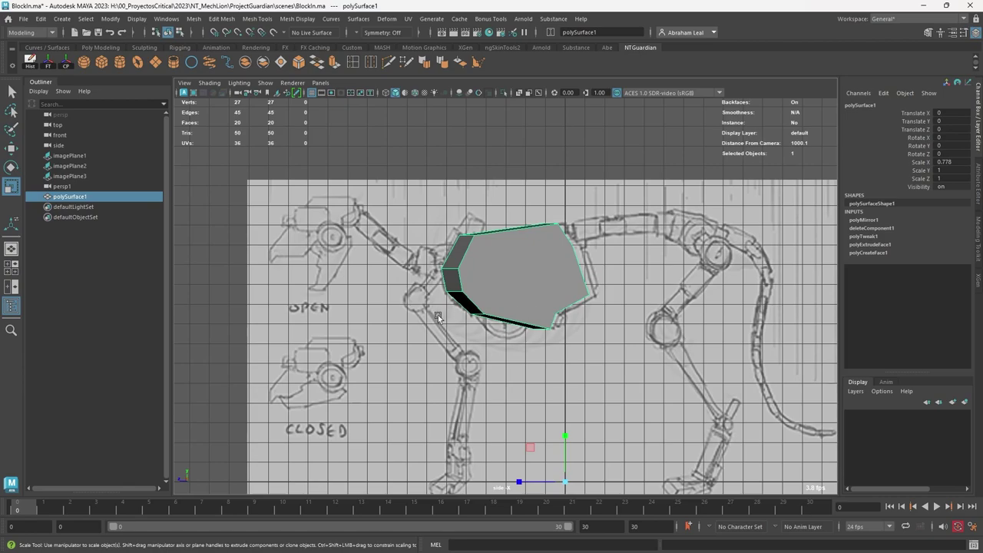
middle_click_drag(438, 317, 495, 374, "alt")
scroll(491, 369, "up", 3)
left_click(407, 314)
middle_click_drag(407, 315, 524, 342, "alt")
scroll(524, 342, "up", 5)
mouse_move(507, 304)
middle_mouse_down("alt")
mouse_move(464, 241)
mouse_move(536, 265)
middle_mouse_up("alt")
scroll(618, 264, "up", 1)
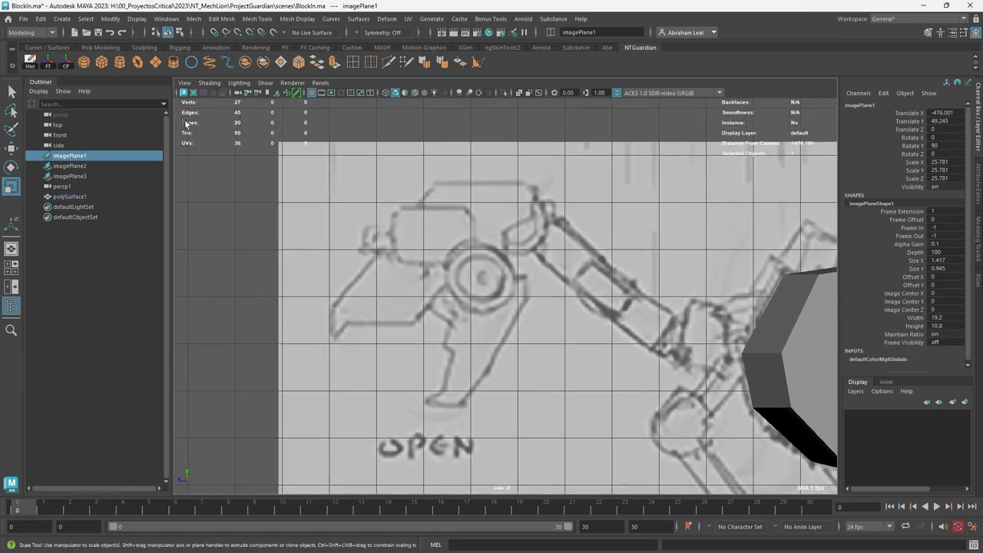
left_click(480, 62)
left_click(533, 183)
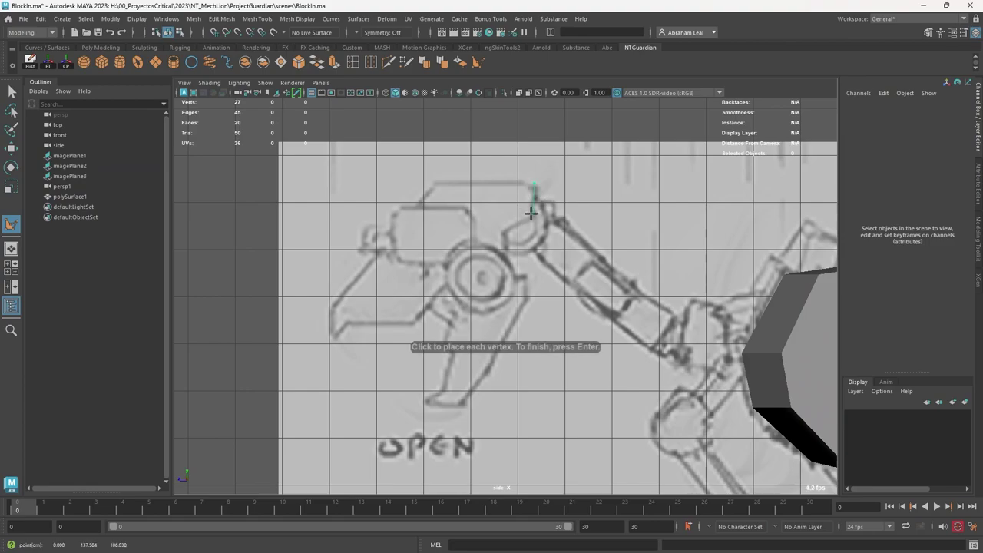
left_click(502, 260)
left_click(451, 279)
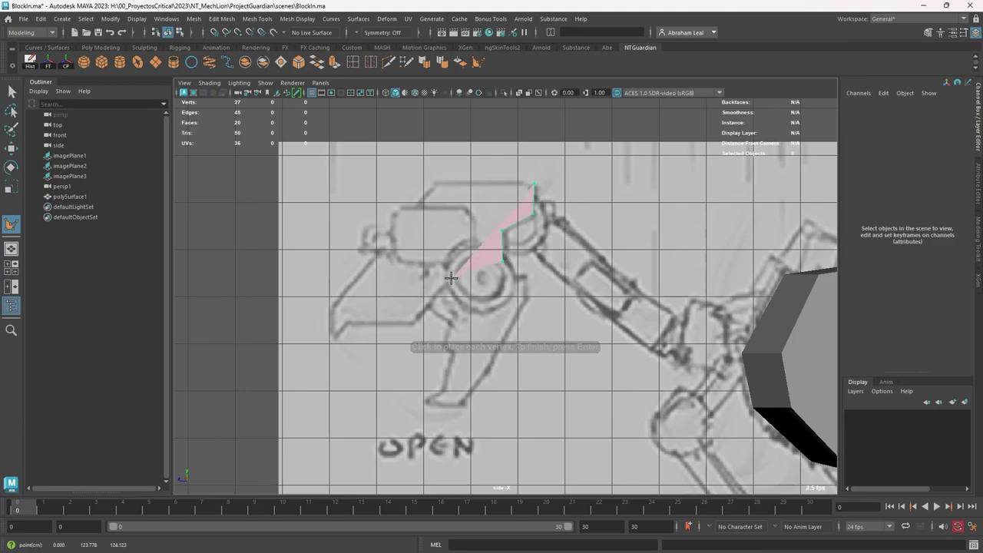
left_click(347, 323)
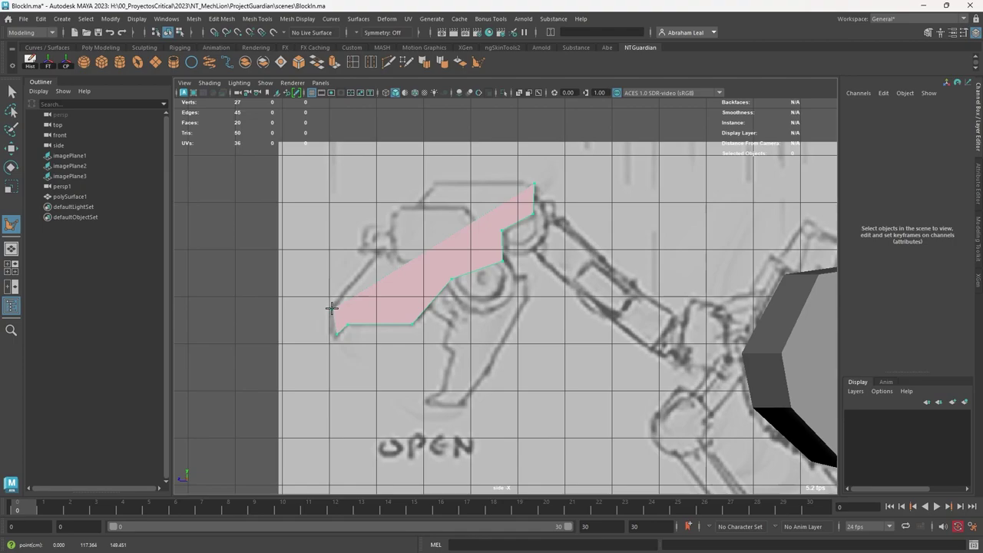
left_click(434, 183)
key("r")
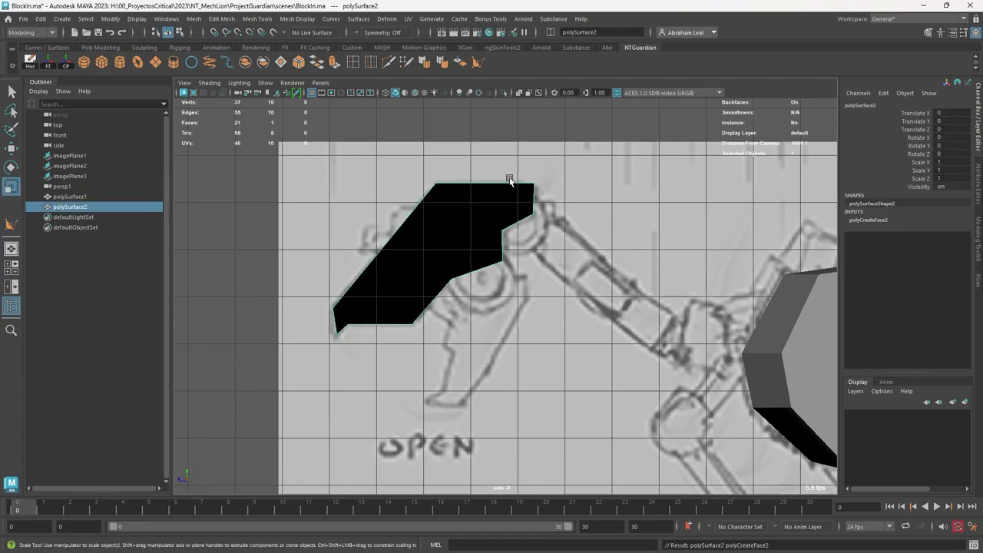
- Draw an eight-point polygon over the lower jaw of the OPEN head sketch in the side view
key("g")
middle_click_drag(533, 304, 534, 268, "alt")
right_click_drag(533, 268, 583, 357, "alt")
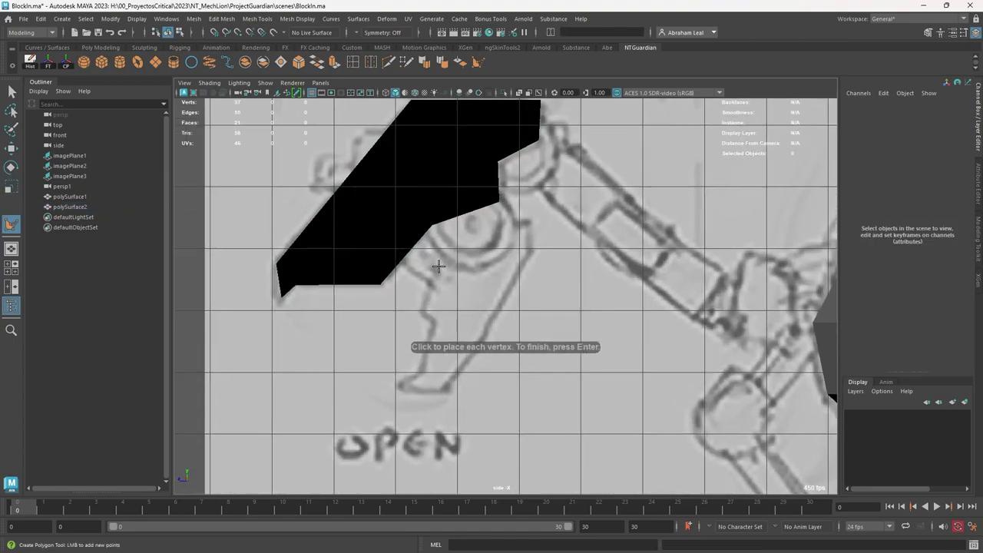
left_click(523, 222)
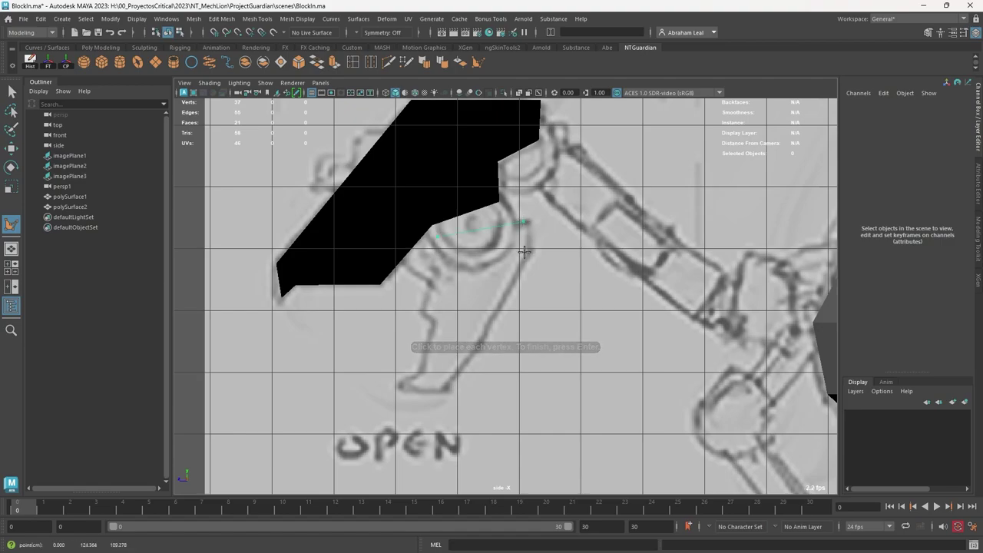
left_click(528, 249)
left_click(447, 391)
left_click(400, 384)
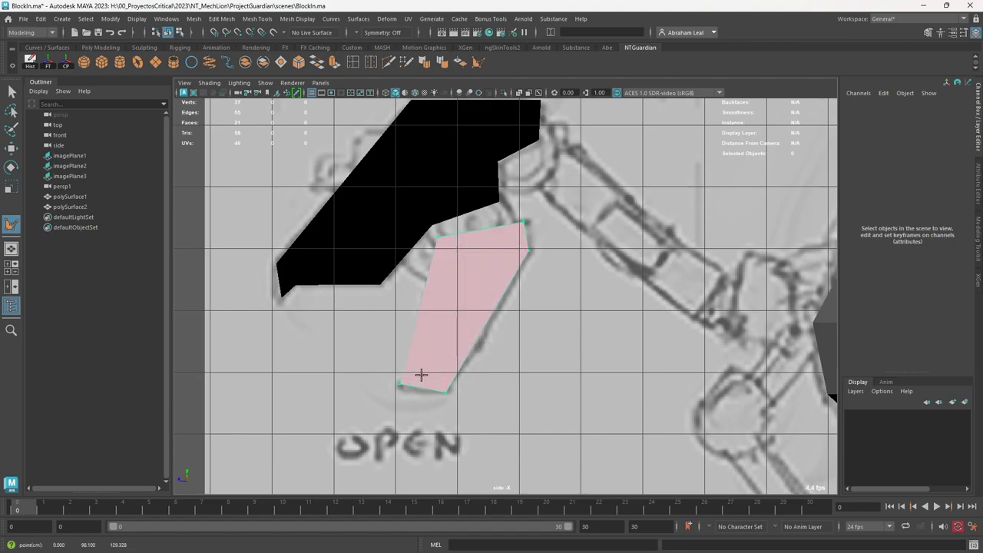
left_click(421, 373)
left_click(437, 325)
left_click(419, 306)
key("Return")
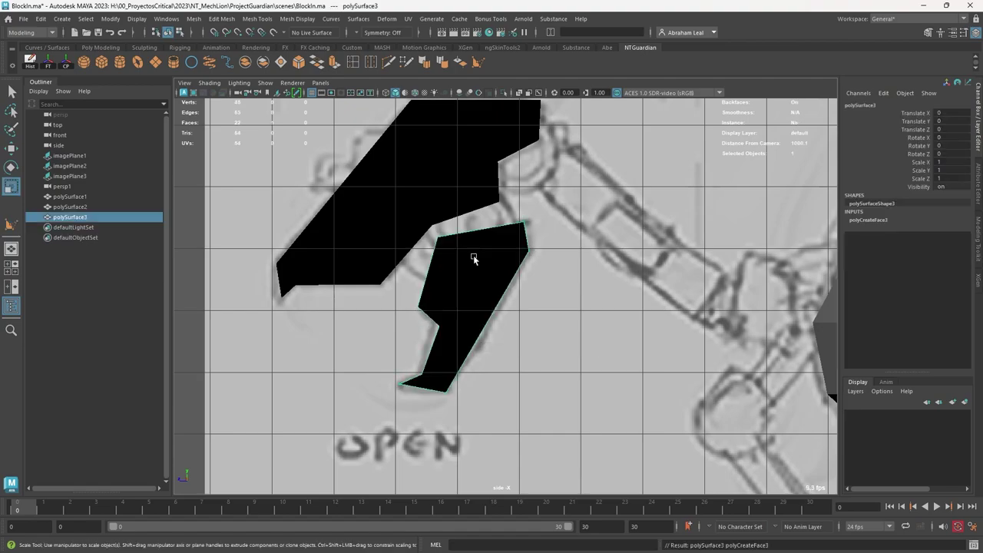
- Select the head and jaw faces together in the perspective view and extrude them
key("space")
left_click_drag(477, 270, 489, 233)
left_click_drag(499, 246, 553, 269, "alt")
right_click_drag(553, 268, 538, 305, "alt")
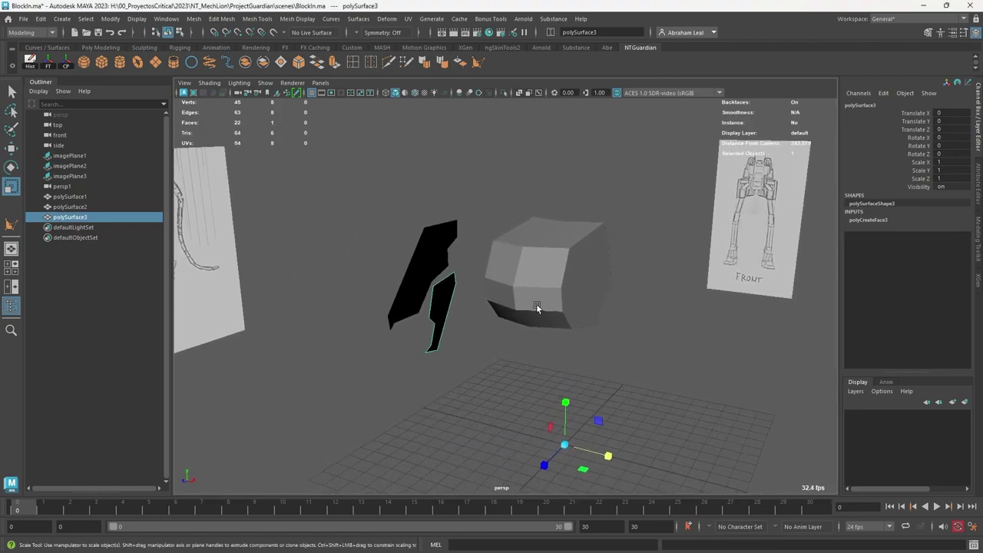
left_click(440, 251)
left_click(444, 295, "shift")
key("ctrl+e")
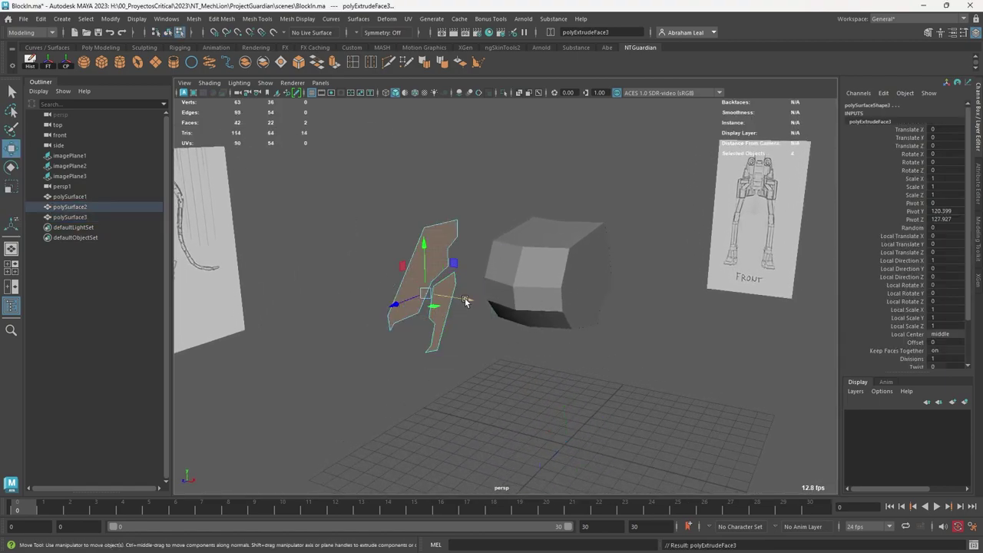
- Pull the head and jaw extrusion out along X to the sketched half-width of the snout in the front view
key("space")
left_click_drag(483, 300, 481, 306)
key("4")
scroll(516, 267, "up", 3)
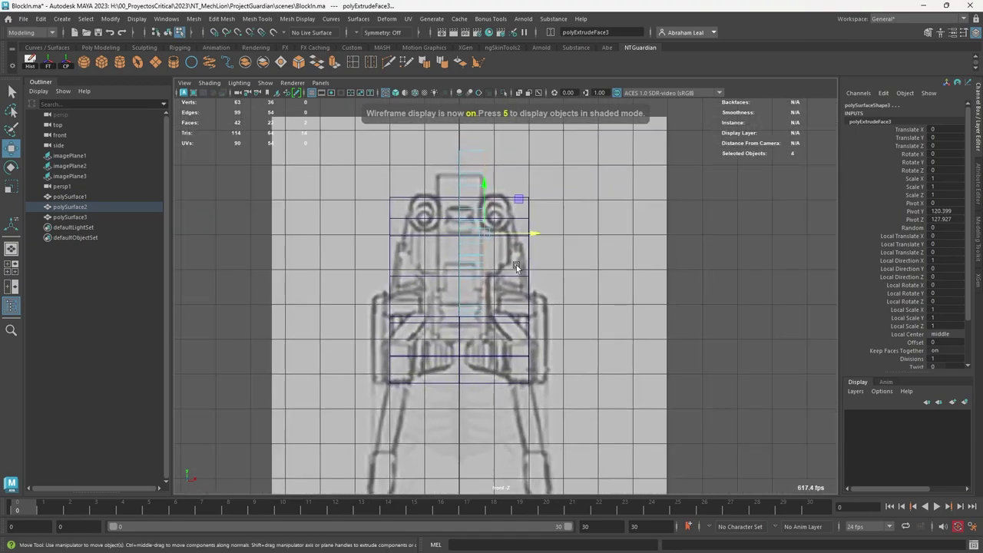
left_click(531, 229)
key("ctrl+z")
left_click_drag(536, 233, 540, 231)
key("space")
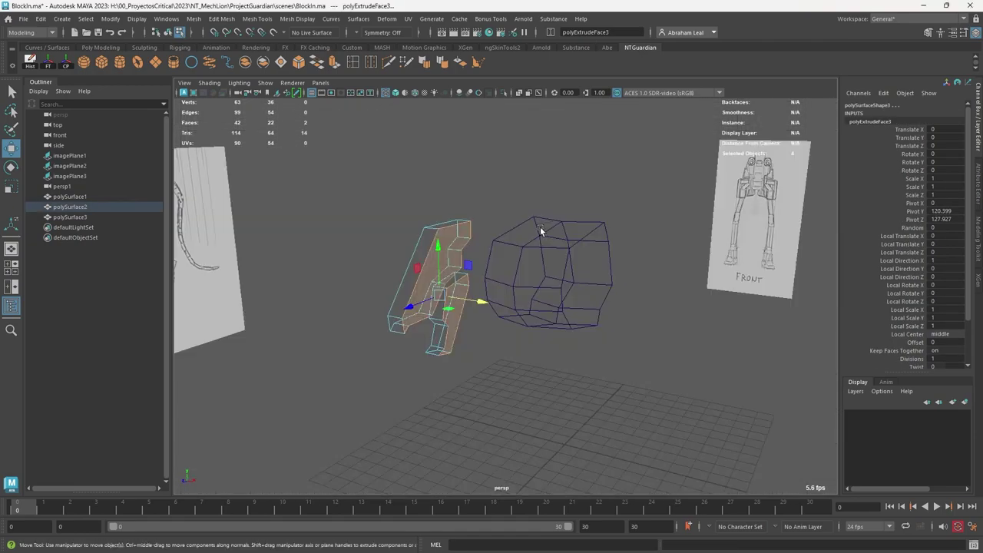
- Raise the front reference image to Translate Y 56.492 so its head sketch lines up with the head mesh
left_click(691, 259)
key("space")
left_click_drag(691, 259, 658, 278)
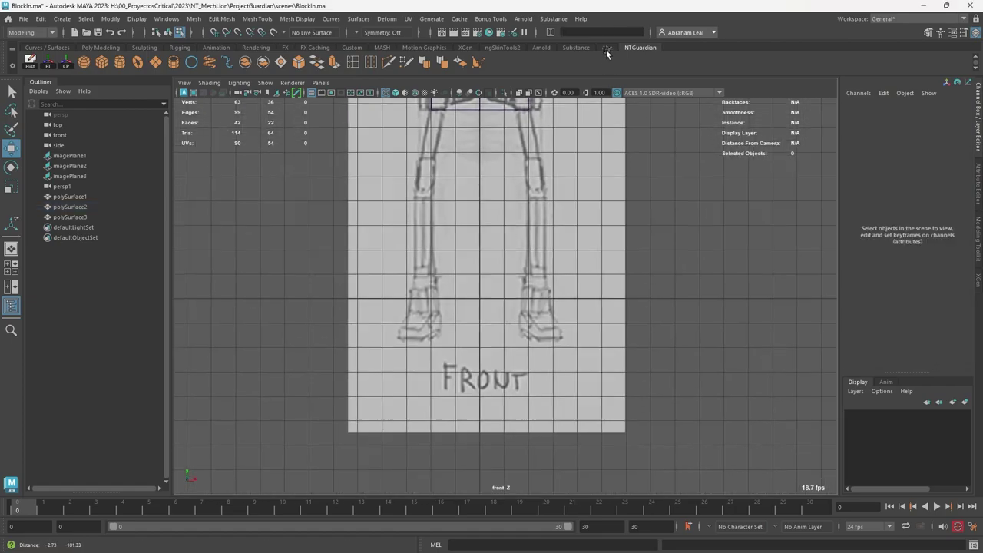
mouse_move(605, 191)
middle_mouse_down("alt")
mouse_move(618, 305)
mouse_move(604, 299)
mouse_move(602, 337)
middle_mouse_up("alt")
right_click_drag(602, 337, 577, 338, "alt")
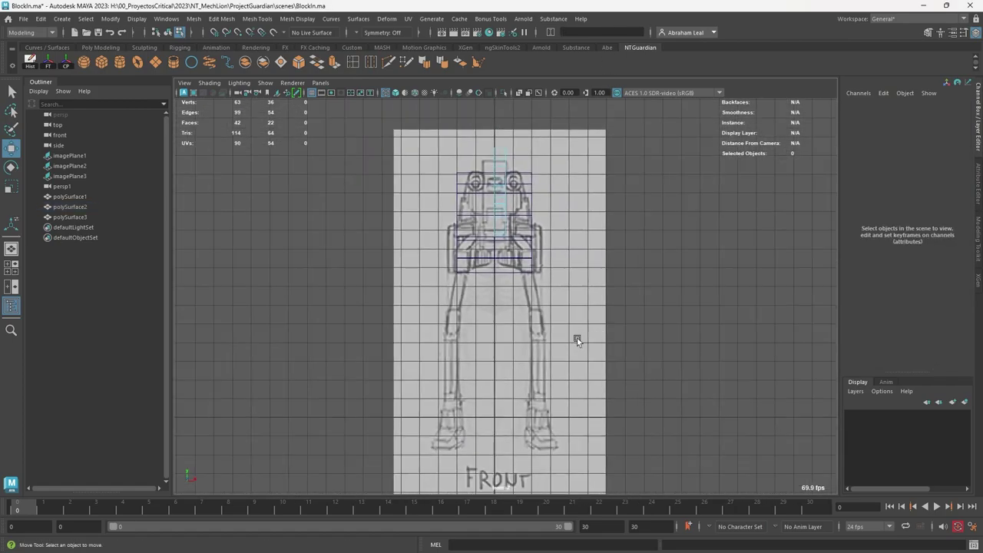
scroll(614, 276, "down", 6)
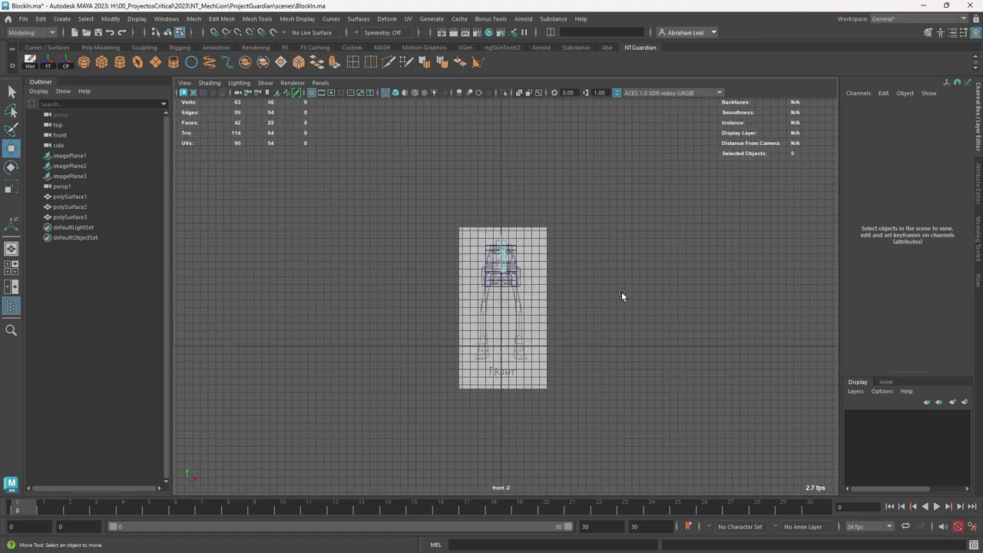
scroll(532, 300, "up", 1)
scroll(531, 300, "down", 2)
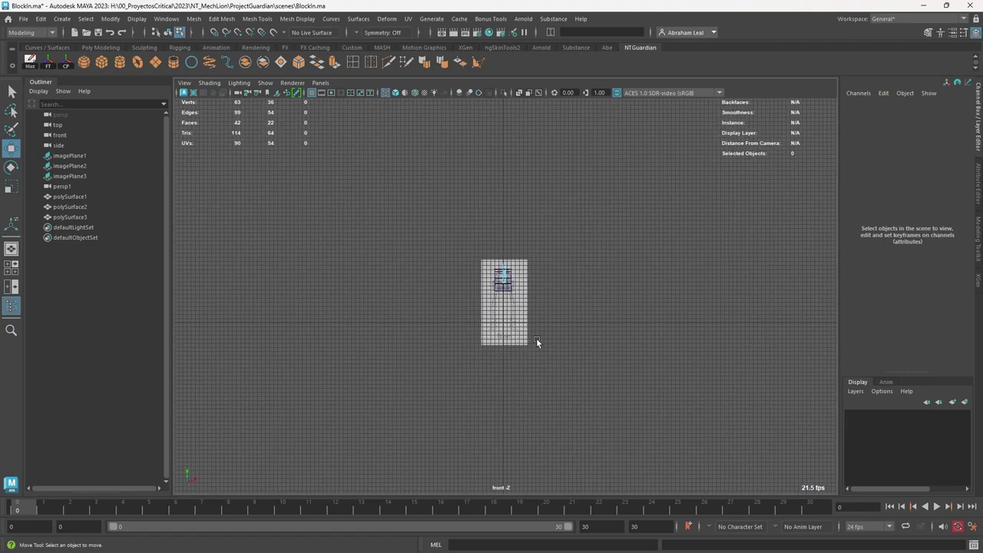
key("q")
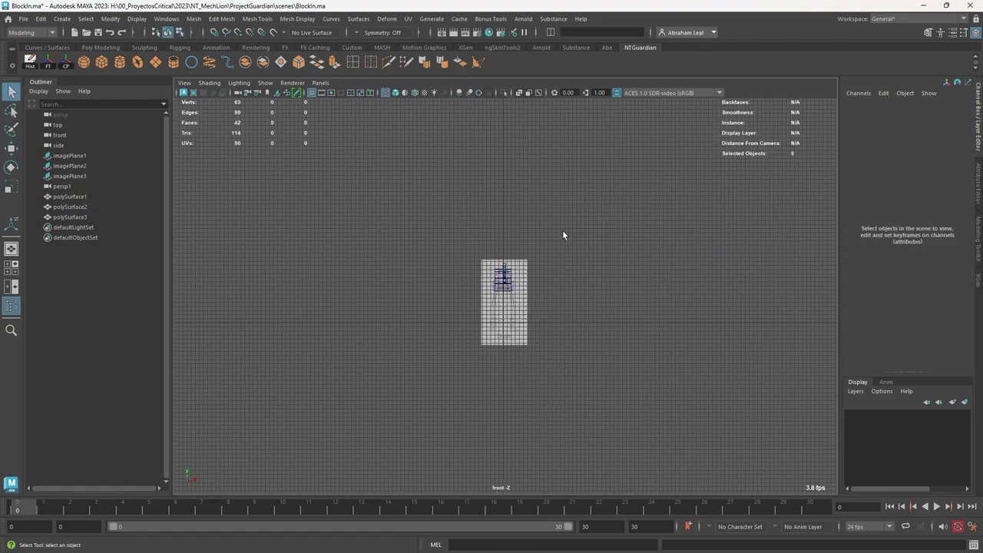
left_click(516, 309)
key("f")
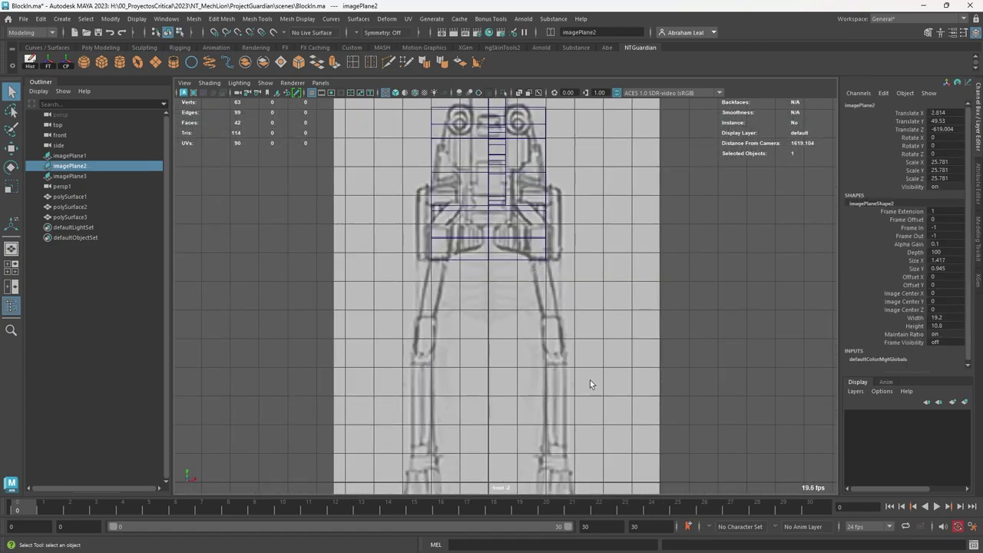
middle_click_drag(609, 487, 600, 371, "alt")
key("w")
middle_click_drag(612, 314, 613, 459, "alt")
middle_click_drag(612, 339, 615, 386, "alt")
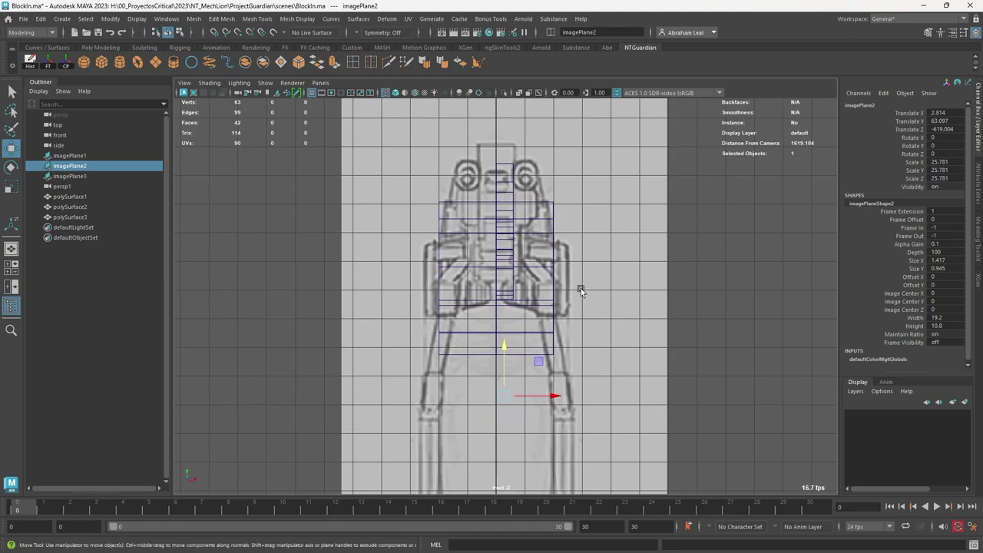
middle_click_drag(582, 288, 584, 307, "shift")
- Inspect the models in shaded perspective and compare the extruded head with the top sketch
key("space")
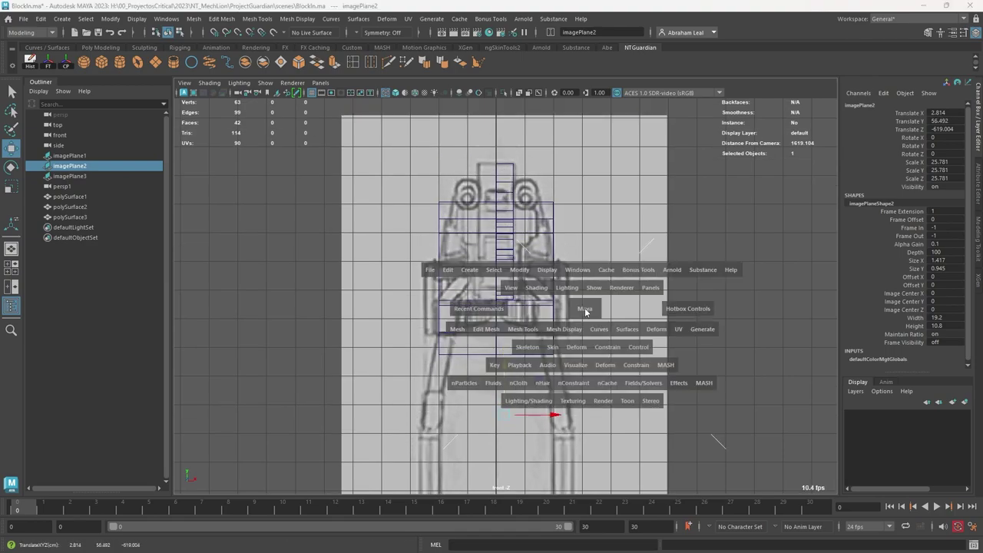
left_click(584, 308)
key("5")
left_click_drag(511, 361, 585, 365, "alt")
left_click_drag(611, 276, 580, 295, "alt")
key("space")
left_click_drag(579, 295, 543, 294)
right_click_drag(543, 293, 495, 301, "alt")
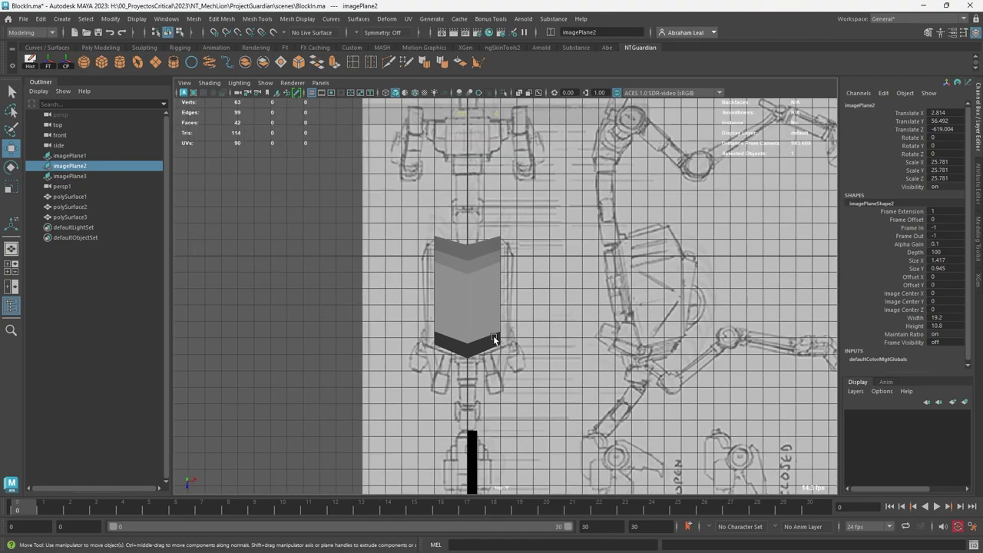
middle_click_drag(484, 422, 502, 263, "alt")
right_click_drag(502, 263, 526, 291, "alt")
key("4")
key("5")
scroll(495, 288, "up", 1)
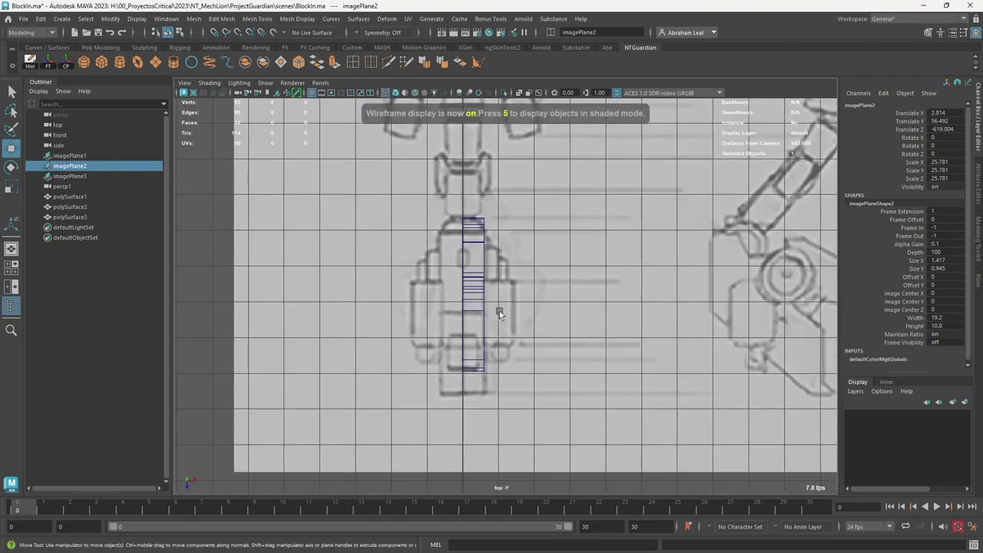
- Reverse the normals of the head and jaw meshes
key("space")
key("space")
mouse_move(500, 314)
left_mouse_down()
mouse_move(501, 287)
mouse_move(494, 299)
left_mouse_up()
left_click(375, 205)
left_click(458, 271)
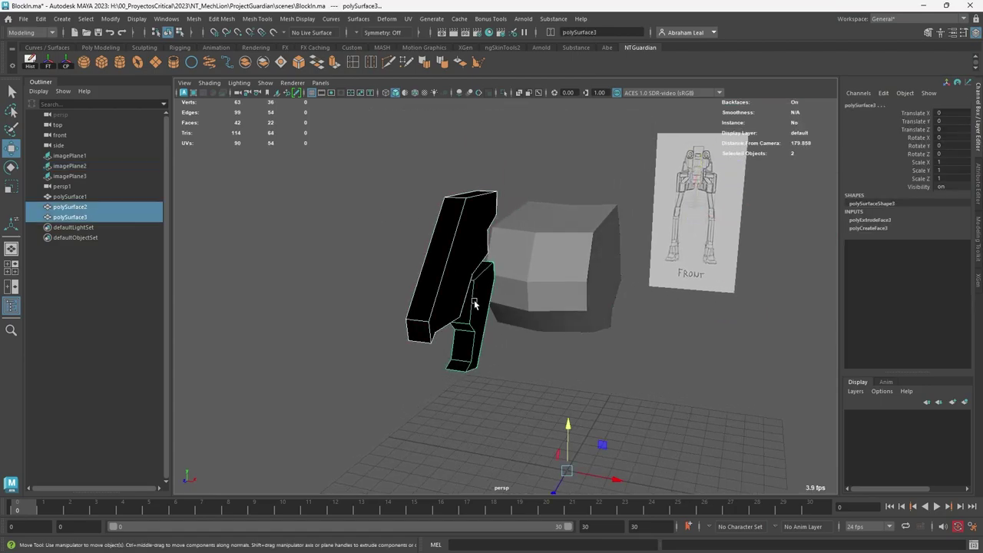
left_click(288, 20)
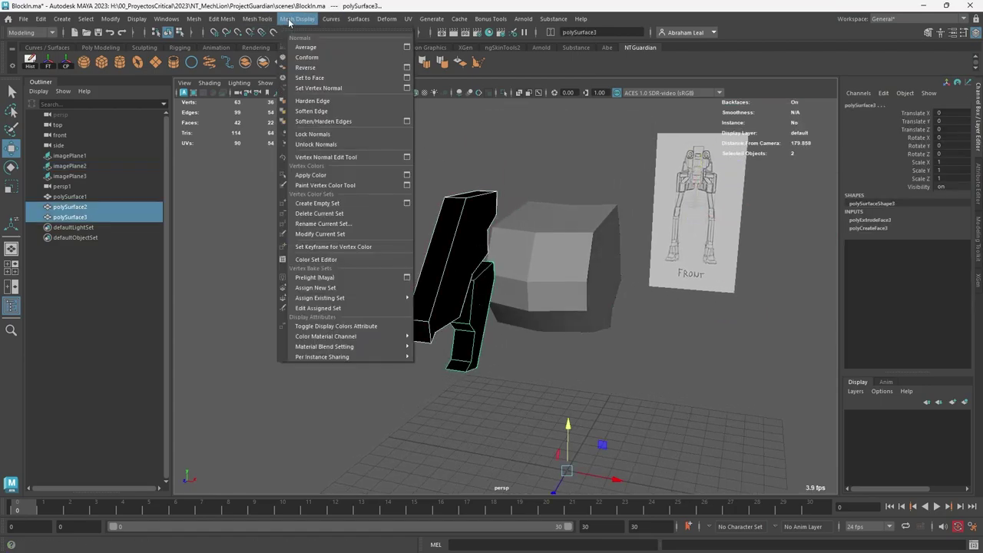
left_click(309, 67)
- Delete the head mesh's large inner side face on the centre plane
key("r")
left_click_drag(368, 231, 672, 266, "alt")
left_click(679, 266)
right_click_drag(679, 267, 830, 238, "alt")
middle_click_drag(829, 239, 682, 241, "alt")
left_click(697, 211)
right_click_drag(700, 202, 704, 233)
left_click(701, 229)
key("Delete")
middle_click_drag(683, 272, 620, 255, "alt")
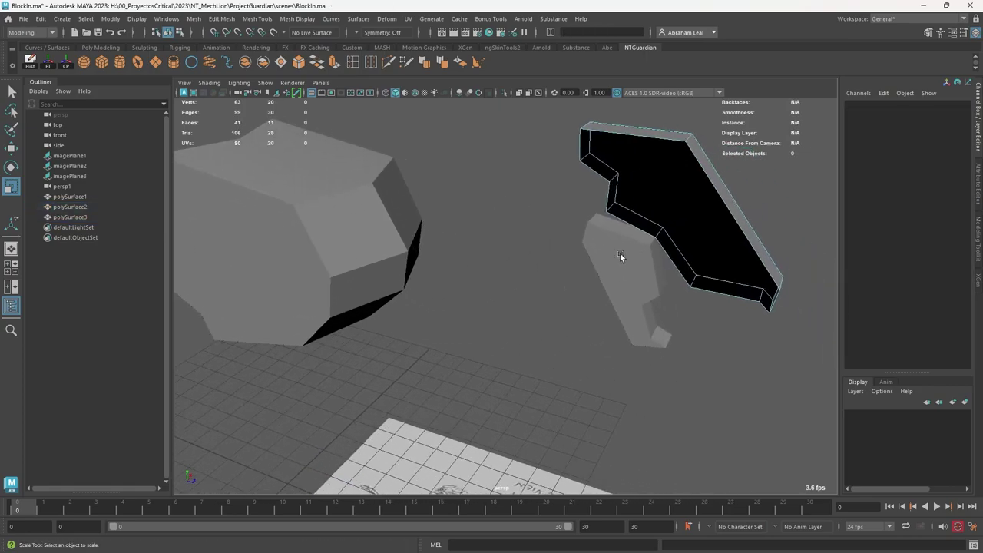
- Delete the jaw mesh's inner side face on the centre plane
left_click(619, 254)
right_click_drag(620, 255, 624, 279)
left_click(618, 275)
middle_click_drag(618, 275, 545, 250, "alt")
key("Delete")
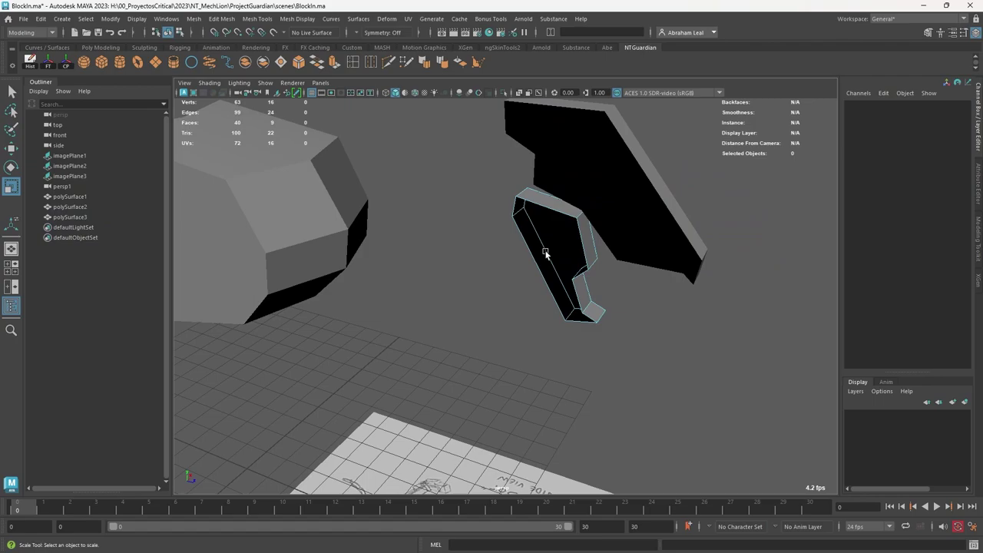
- Mirror the open head and jaw meshes across the centre plane along X
right_click_drag(548, 247, 605, 184)
left_click_drag(605, 183, 580, 215)
right_click_drag(584, 215, 549, 323, "shift")
left_click(711, 236)
left_click_drag(711, 236, 502, 219, "alt")
- Create a polygon cylinder and place it near the front sketch's head-side circle, at about X 14.013, Y 131.824
key("space")
key("4")
scroll(542, 177, "up", 2)
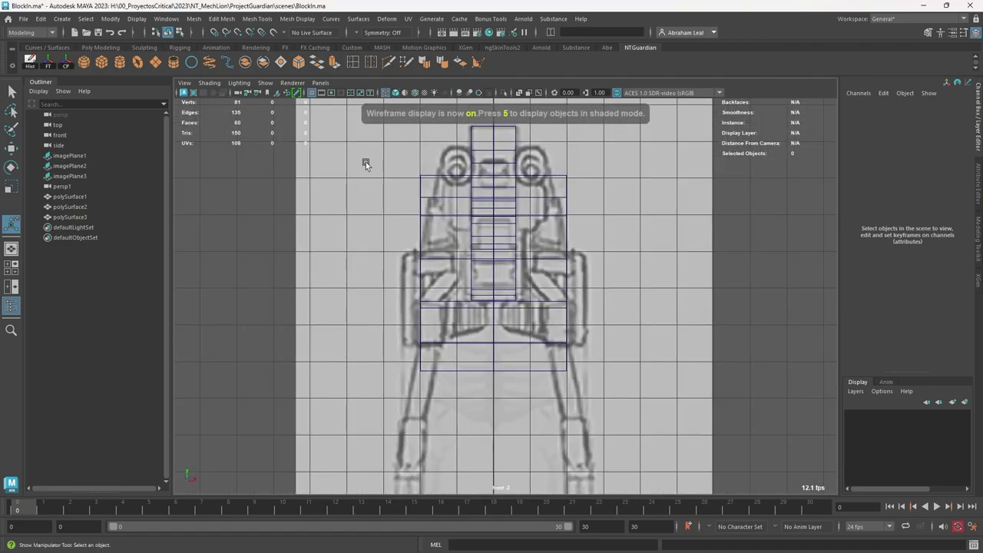
left_click(120, 63)
scroll(613, 356, "down", 3)
key("w")
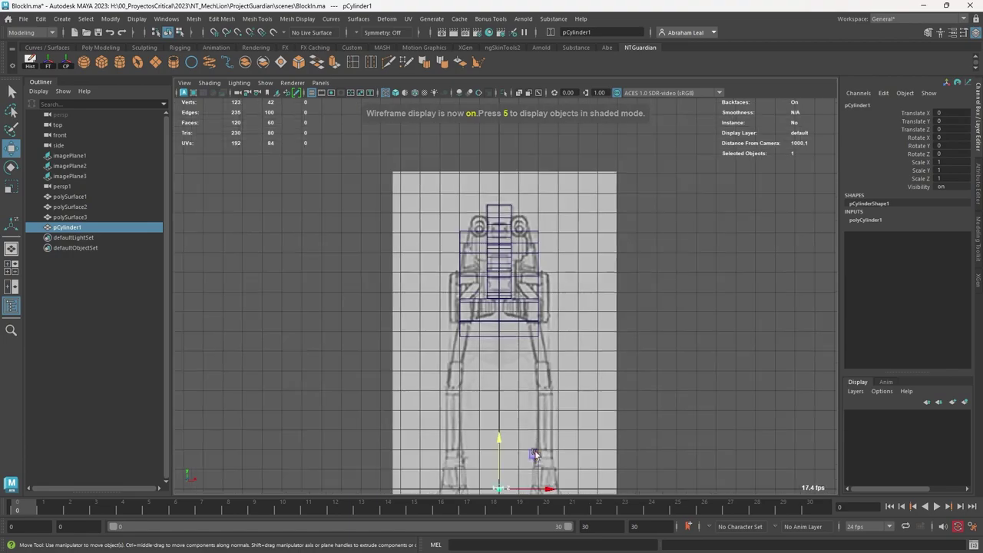
left_click_drag(503, 483, 550, 266)
scroll(528, 229, "up", 3)
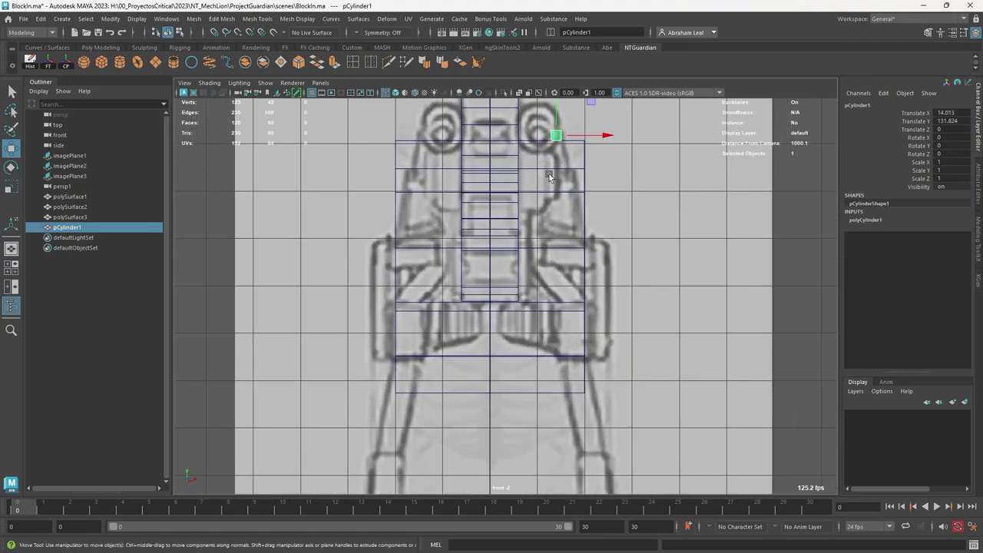
- Scale the cylinder uniformly to 5.071, rotate it to 94.089 in X, and fit it to the circle at X 10.119, Y 133.122
key("r")
mouse_move(541, 201)
left_mouse_down()
mouse_move(554, 203)
mouse_move(545, 238)
mouse_move(561, 201)
mouse_move(523, 196)
mouse_move(522, 182)
left_mouse_up()
key("e")
key("r")
key("w")
key("r")
key("w")
- Move the cylinder forward along Z to about 120.644, beside the head mesh
key("space")
key("5")
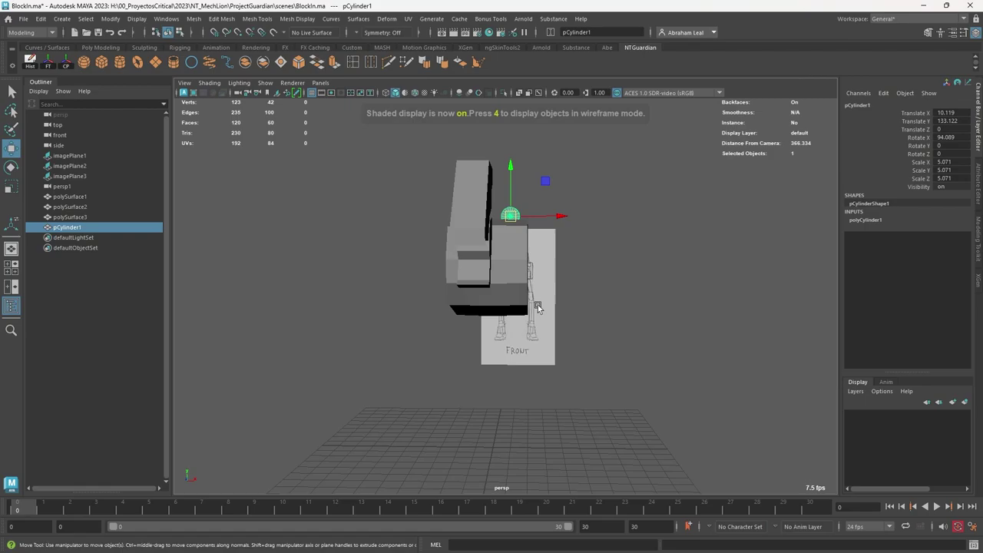
left_click_drag(538, 305, 484, 310, "alt")
mouse_move(484, 310)
right_mouse_down("alt")
mouse_move(551, 315)
mouse_move(399, 305)
right_mouse_up("alt")
left_click_drag(671, 202, 408, 266)
- Fit the cylinder to the side sketch's head block with Translate Z 129.029, Rotate X 87.187 and Scale Y 6.996
key("space")
scroll(407, 266, "down", 2)
key("4")
middle_click_drag(479, 234, 540, 280, "alt")
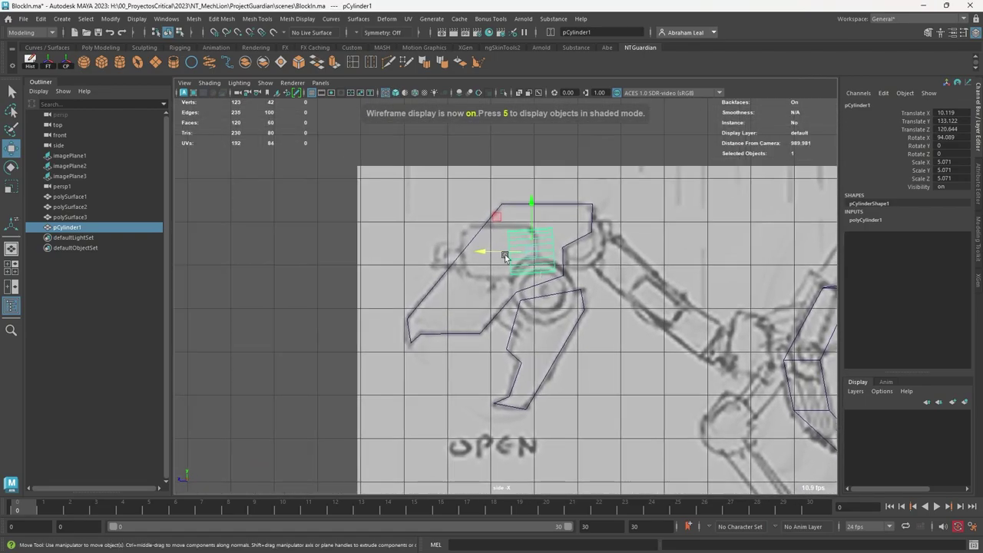
left_click_drag(503, 253, 468, 253)
key("e")
left_click_drag(506, 219, 486, 211)
key("r")
left_click_drag(450, 250, 425, 243)
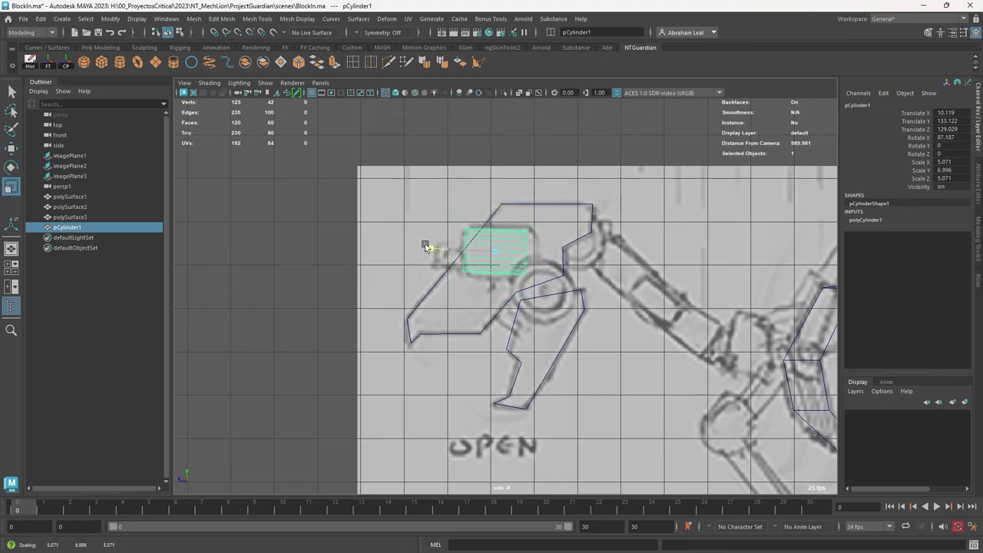
- Fine-tune the cylinder's rotation against the side sketch and check it in shaded perspective with nothing selected
key("e")
mouse_move(518, 215)
left_mouse_down()
mouse_move(503, 247)
mouse_move(449, 252)
mouse_move(494, 246)
mouse_move(595, 371)
mouse_move(513, 333)
mouse_move(541, 330)
left_mouse_up()
key("w")
key("r")
key("space")
key("5")
left_click(525, 316)
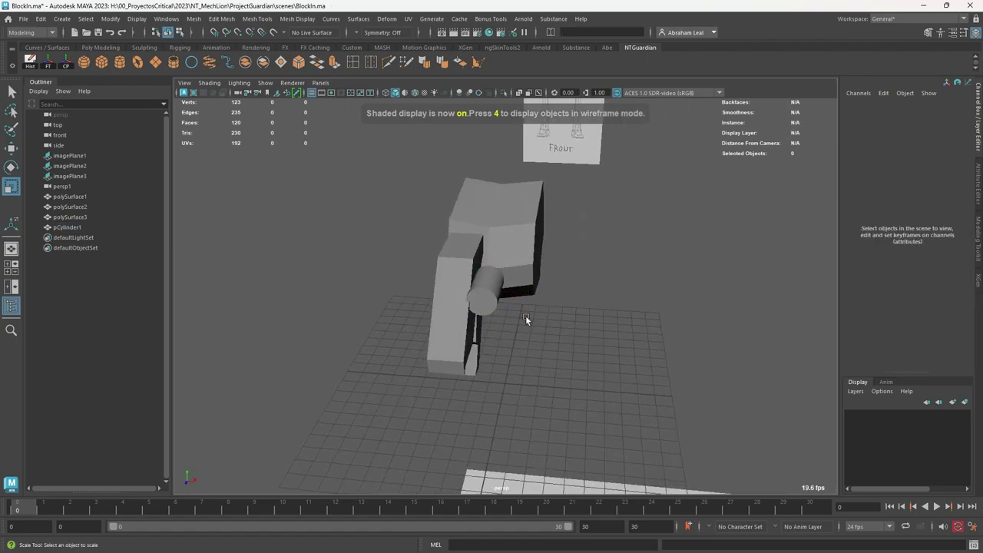
- Mirror the cylinder beside the head block to the opposite side of the head
left_click(480, 293)
right_click_drag(477, 295, 459, 372, "shift")
left_click(588, 331)
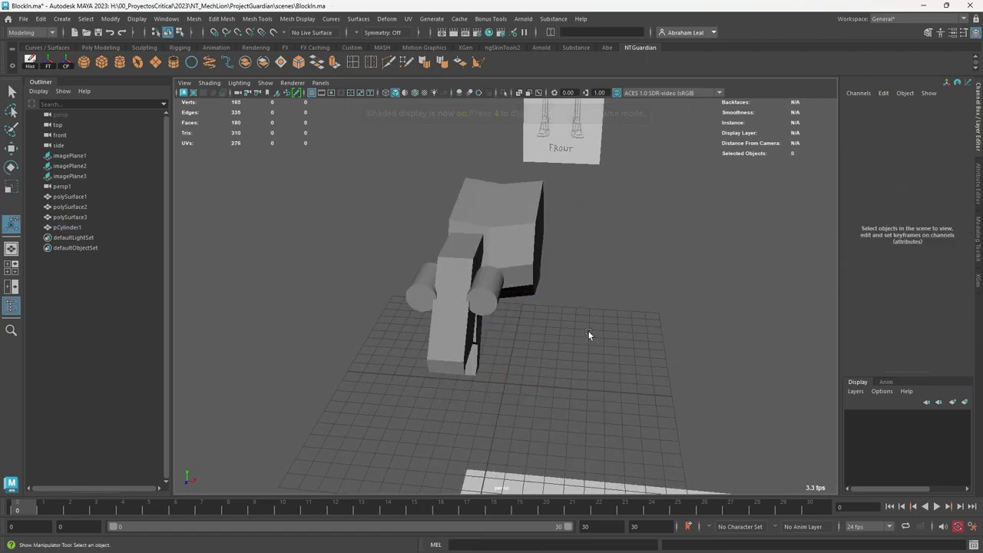
left_click_drag(588, 331, 615, 319, "alt")
- Create a cylinder over the side sketch's jaw hinge circle at Y 124.996, Z 117.279, scaled uniformly to 6.035
key("space")
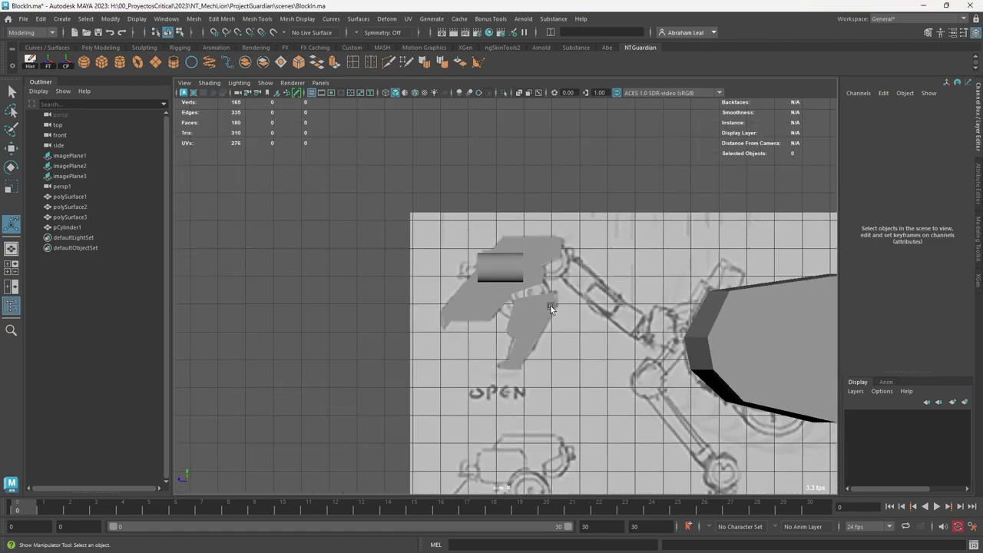
key("4")
left_click(121, 61)
scroll(602, 322, "down", 4)
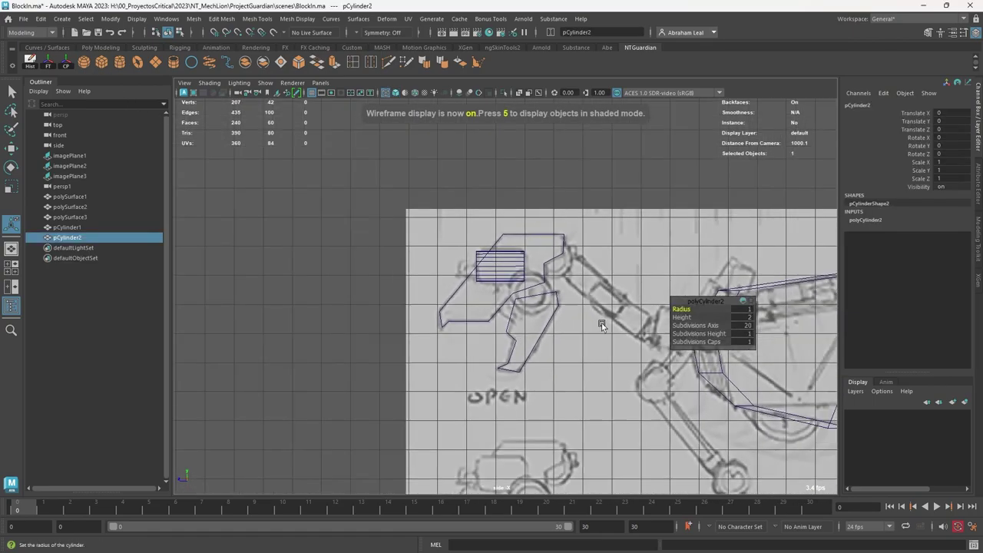
mouse_move(682, 467)
left_mouse_down()
mouse_move(541, 310)
mouse_move(583, 291)
left_mouse_up()
scroll(542, 308, "up", 5)
key("r")
- Rotate the jaw hinge cylinder to 90 in Z so its round face matches the side sketch
key("e")
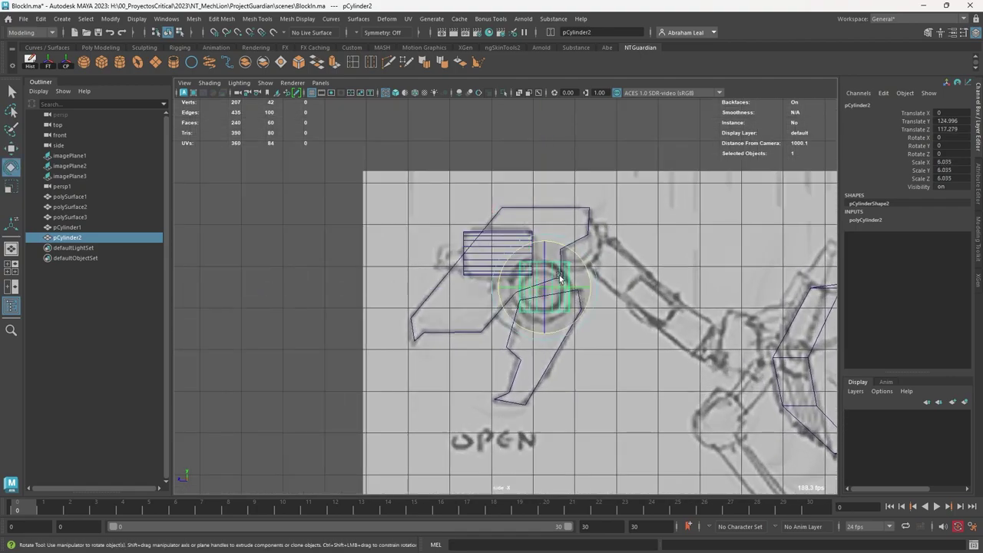
left_click_drag(545, 256, 547, 286)
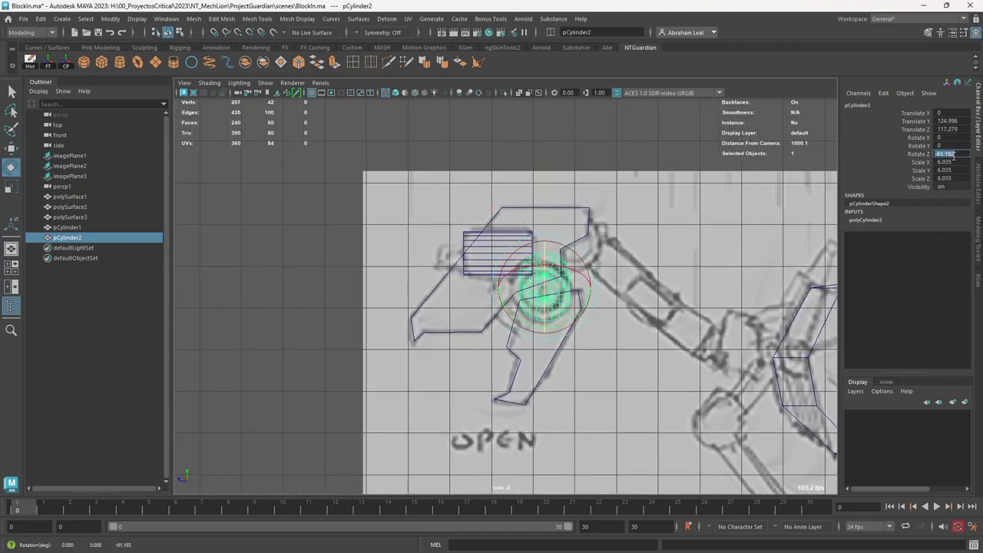
type("90")
key("Return")
scroll(769, 236, "up", 3)
left_click(573, 281)
left_click(561, 284)
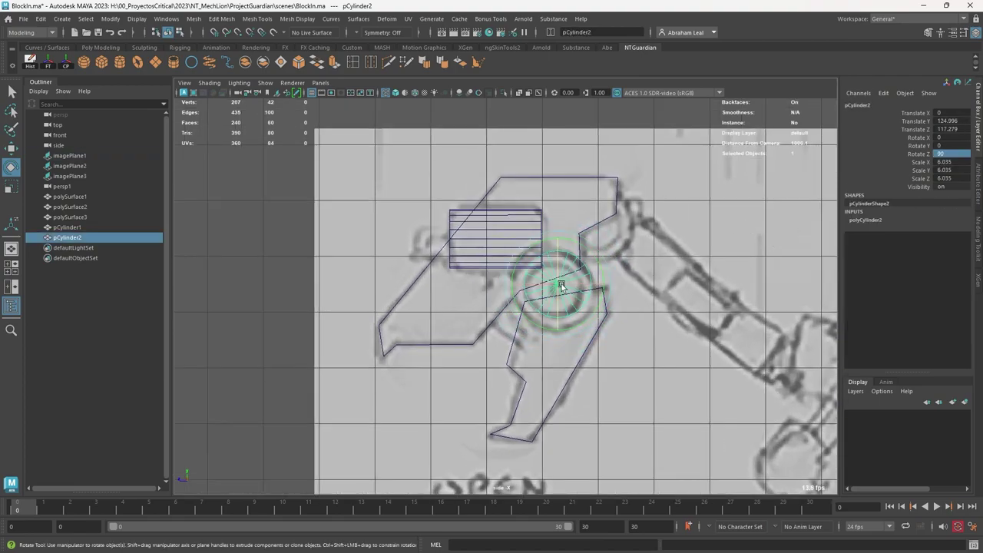
- Enlarge the jaw hinge cylinder uniformly to 7.2 and center it on the sketched circle at Y 123.804, Z 118.288
key("r")
left_click_drag(561, 287, 677, 271)
key("w")
key("w")
key("space")
key("space")
key("space")
key("ctrl+z")
key("space")
left_click_drag(599, 298, 632, 297)
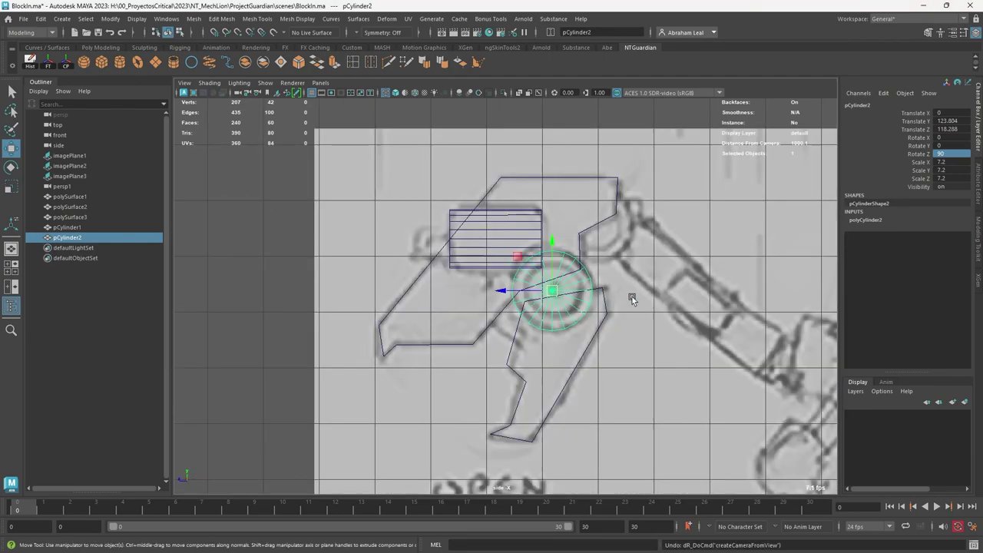
- Duplicate the jaw hinge cylinder onto the circle behind the head at Y 135.539, Z 109.655, scaled uniformly to 5.897
scroll(622, 287, "up", 3)
middle_click_drag(619, 284, 526, 290, "alt")
key("ctrl+d")
left_click_drag(491, 298, 568, 192)
key("r")
key("w")
key("r")
key("w")
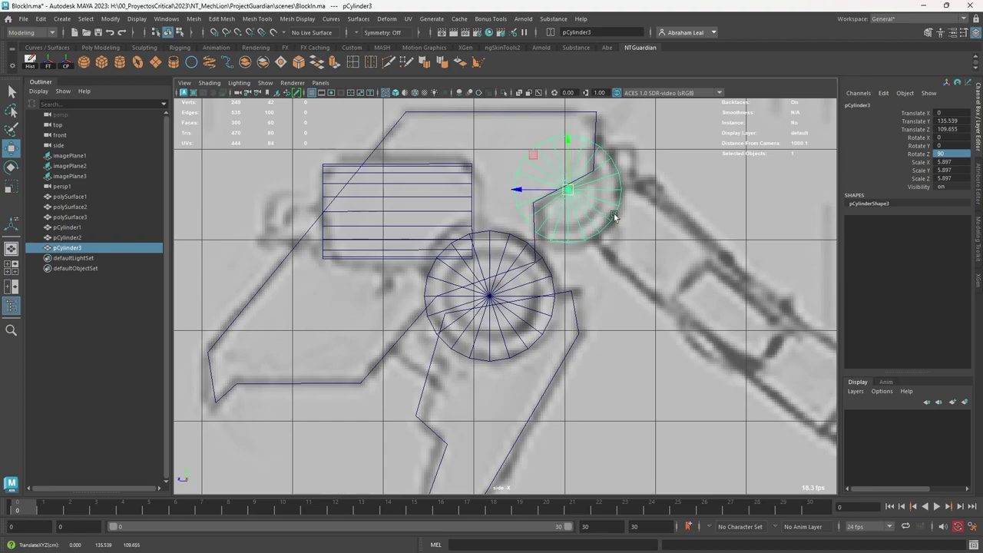
- Duplicate the rear head cylinder and place the copy on the front leg's knee joint at Y 59.572, Z 48.628
scroll(660, 307, "down", 3)
middle_click_drag(706, 376, 622, 301, "alt")
scroll(639, 310, "down", 2)
scroll(622, 302, "down", 2)
middle_click_drag(535, 326, 473, 268, "alt")
key("ctrl+d")
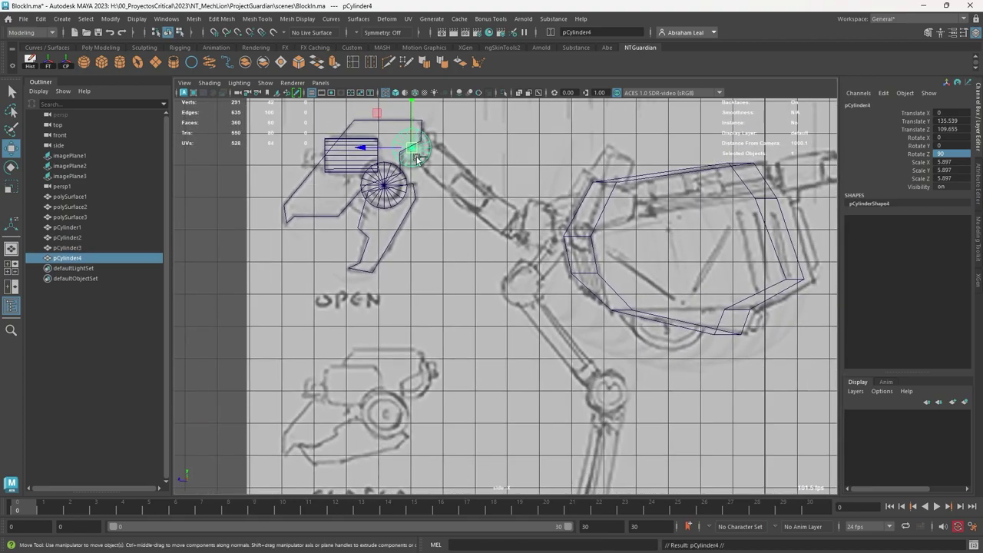
left_click_drag(414, 148, 618, 365)
middle_click_drag(616, 396, 499, 328, "alt")
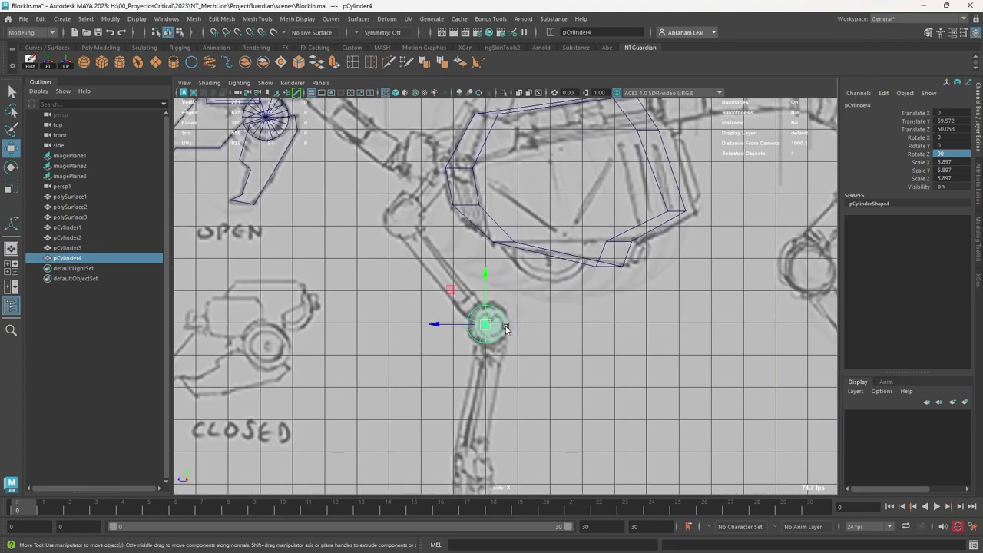
left_click_drag(491, 330, 488, 324)
- Duplicate the front knee cylinder onto the wheel under the body at Y 86.908, Z 30.192, scaled uniformly to 13.788
key("ctrl+d")
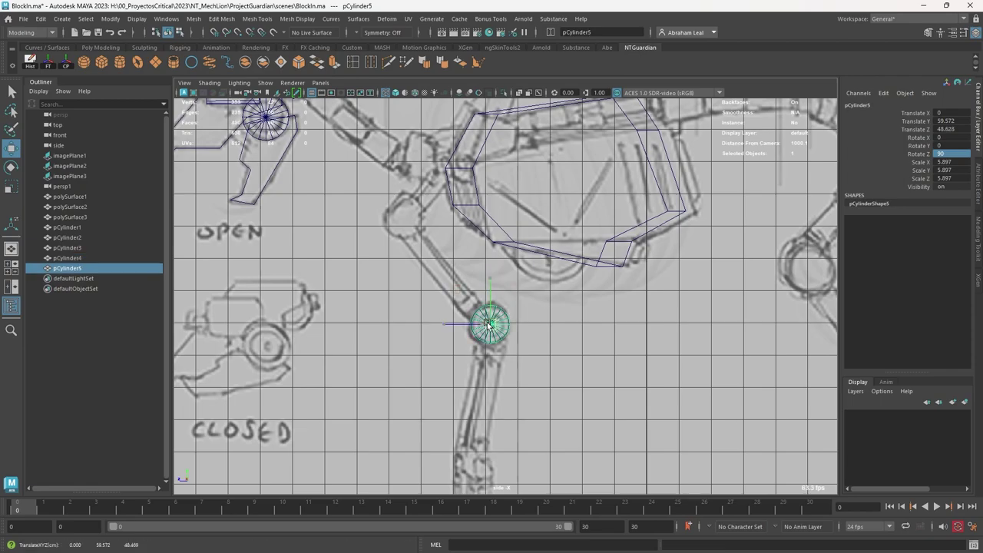
left_click_drag(549, 251, 549, 252)
key("r")
mouse_move(550, 253)
left_mouse_down()
mouse_move(605, 256)
mouse_move(557, 243)
left_mouse_up()
key("w")
middle_click_drag(602, 262, 546, 273, "alt")
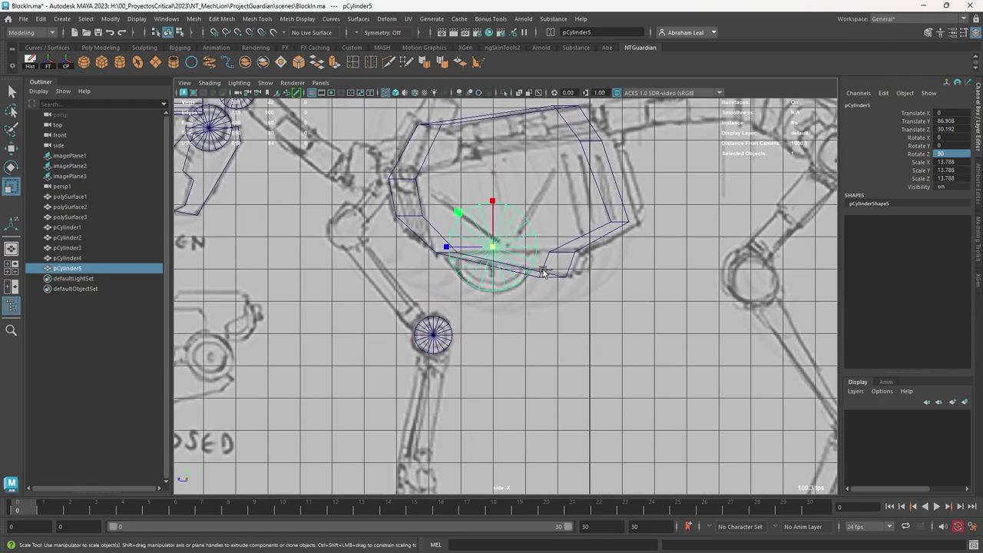
- Duplicate the front knee cylinder onto the hind knee, scale it to 8.375, and duplicate that onto the hip at Y 115.515, Z -76.447
left_click(432, 332)
key("ctrl+d")
key("w")
left_click_drag(434, 334, 762, 283)
middle_click_drag(764, 284, 536, 323, "alt")
key("r")
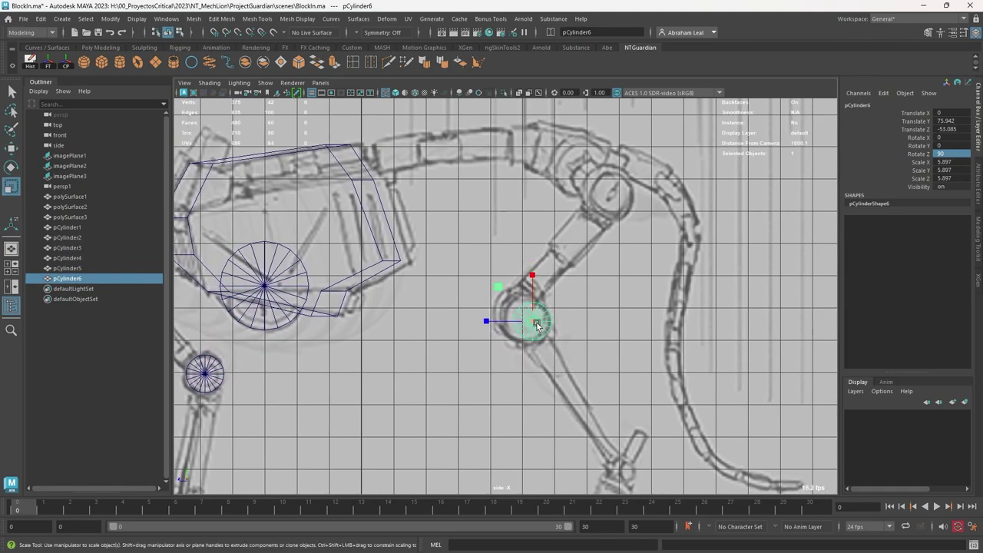
left_click_drag(536, 323, 612, 190)
key("w")
key("ctrl+d")
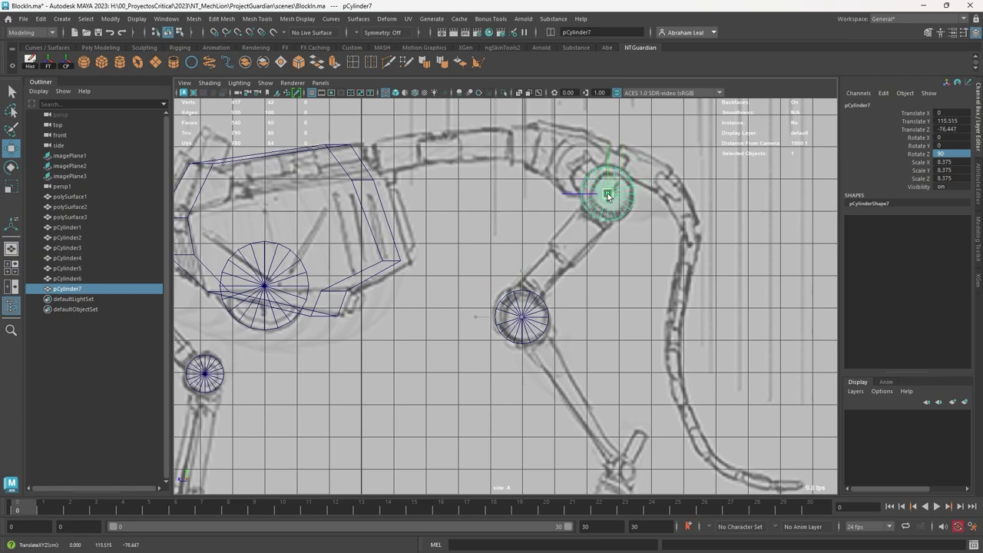
- Offset the jaw hinge cylinder sideways to X 5.469 in the shaded perspective view
right_click_drag(611, 274, 464, 248, "alt")
middle_click_drag(465, 247, 577, 233, "alt")
key("space")
left_click_drag(635, 286, 598, 273)
key("space")
left_click(607, 235)
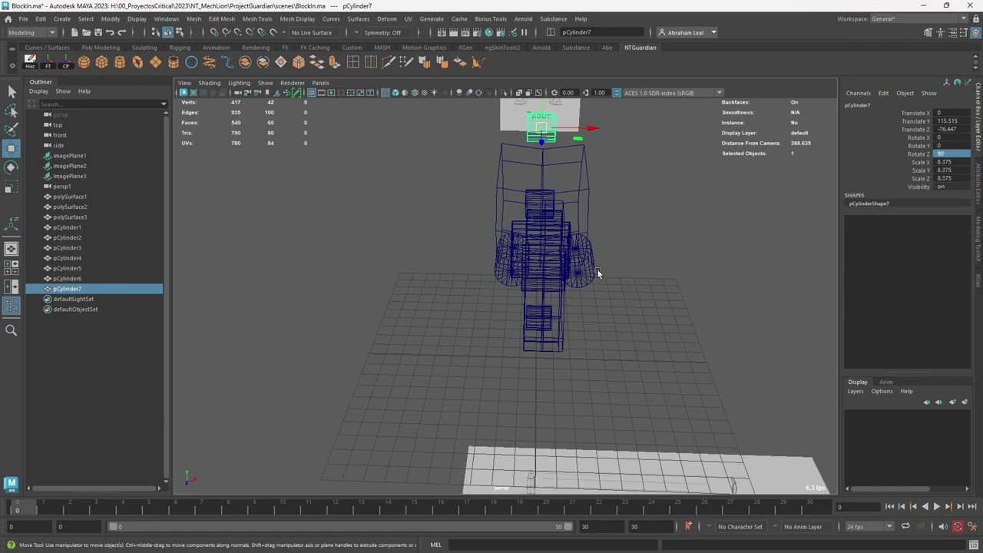
left_click_drag(629, 305, 545, 284, "alt")
right_click_drag(546, 284, 630, 367, "alt")
key("5")
right_click_drag(525, 318, 580, 269, "alt")
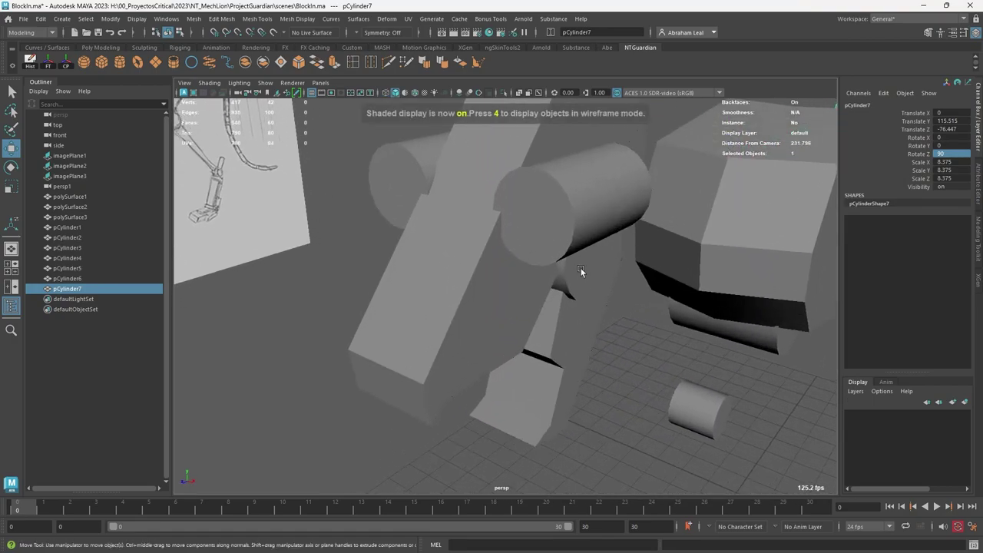
left_click_drag(580, 269, 652, 287, "alt")
left_click(636, 209)
left_click_drag(639, 204, 672, 206)
left_click_drag(672, 206, 635, 232, "alt")
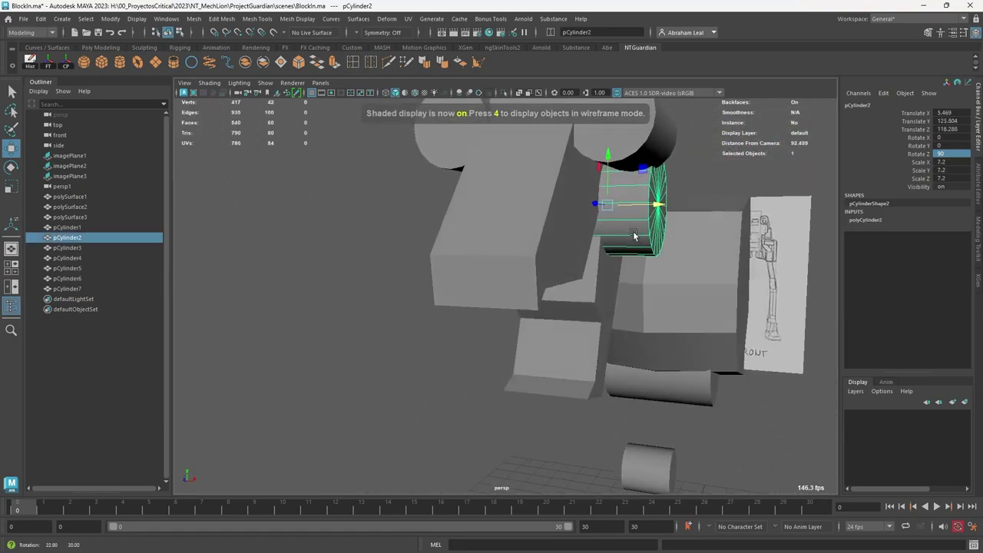
- Align the jaw hinge cylinder to the front sketch at X 4.604 and mirror it to the opposite side
right_click_drag(634, 232, 499, 231, "alt")
left_click_drag(500, 231, 553, 276, "alt")
key("space")
key("4")
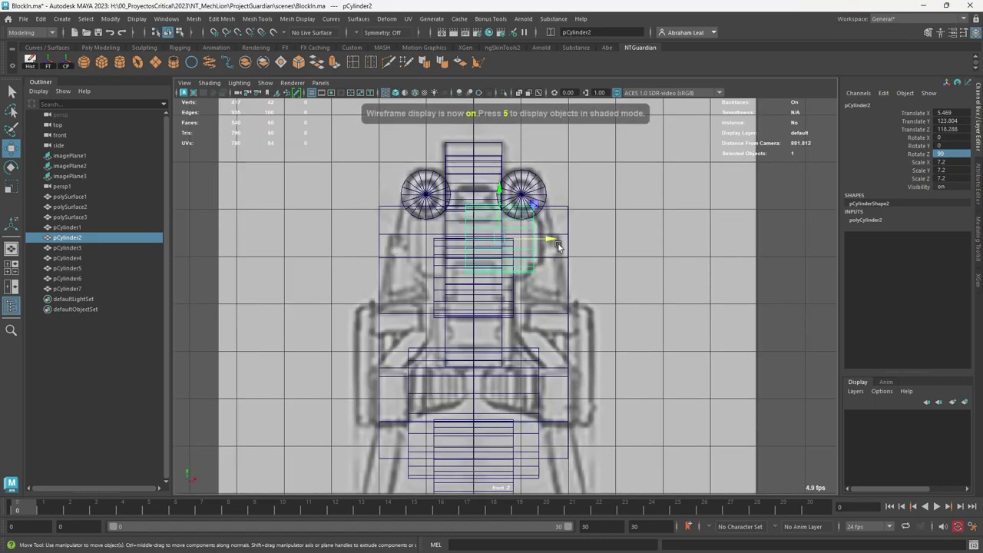
left_click_drag(554, 241, 546, 243)
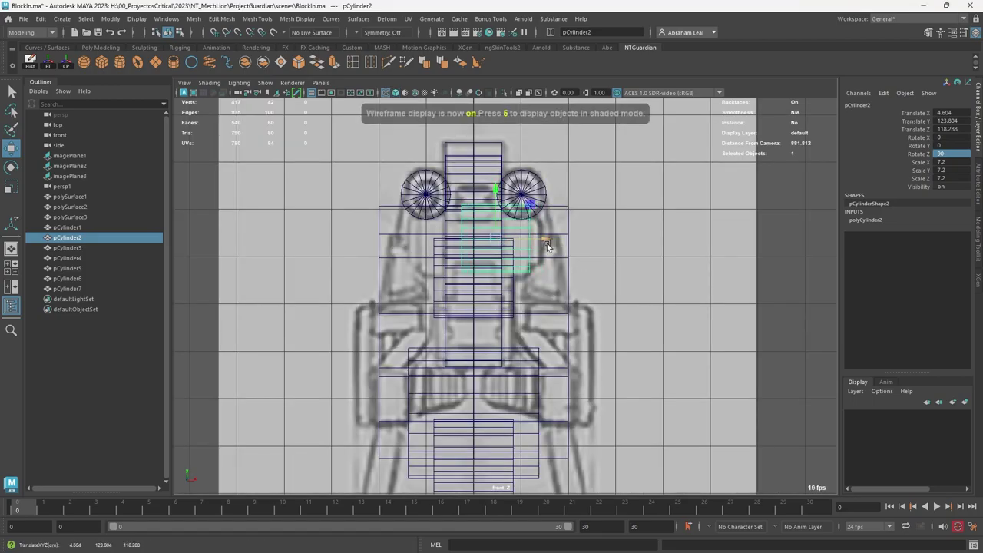
right_click(518, 227, "shift")
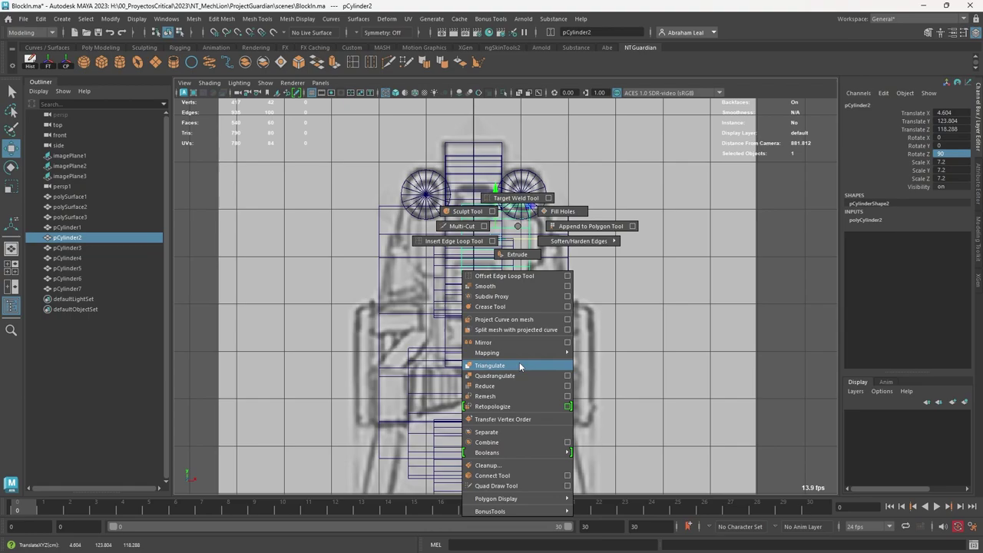
right_click_drag(519, 362, 519, 344, "shift")
- Narrow the belly wheel cylinder to Scale Y 5.056 and view it shaded in perspective
middle_click_drag(560, 469, 577, 296, "alt")
right_click_drag(577, 299, 587, 327, "alt")
left_click(511, 321)
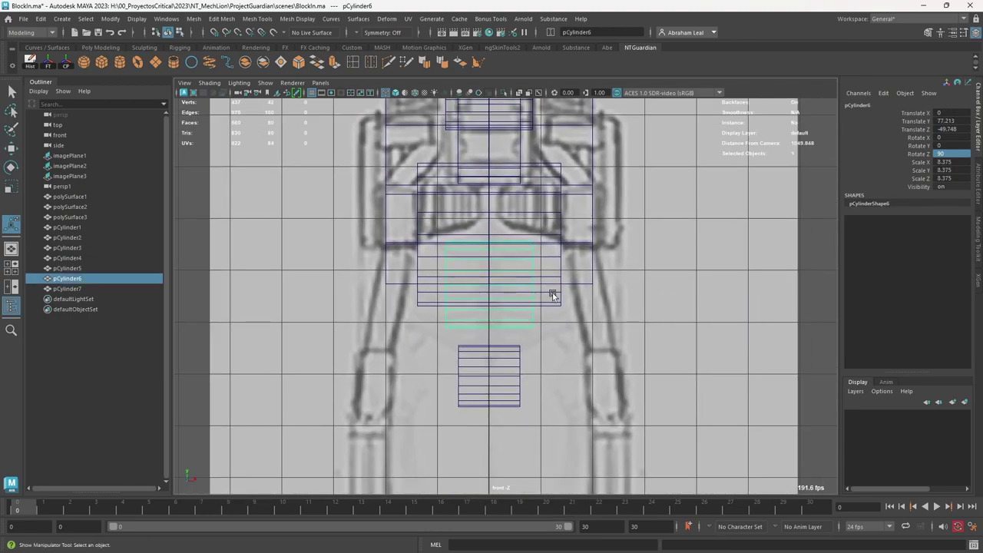
left_click(522, 290)
key("r")
left_click_drag(436, 234, 463, 234)
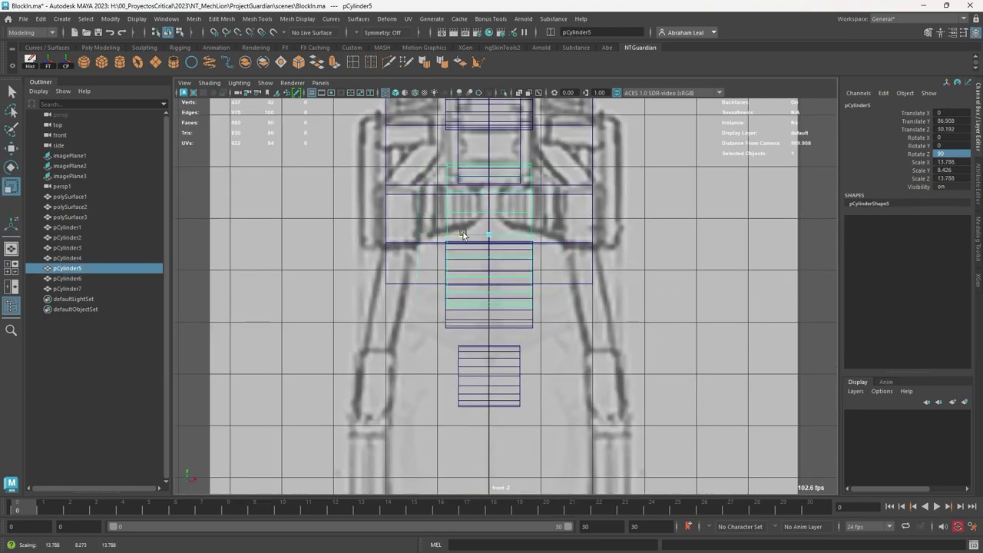
key("space")
left_click_drag(537, 271, 542, 253)
key("5")
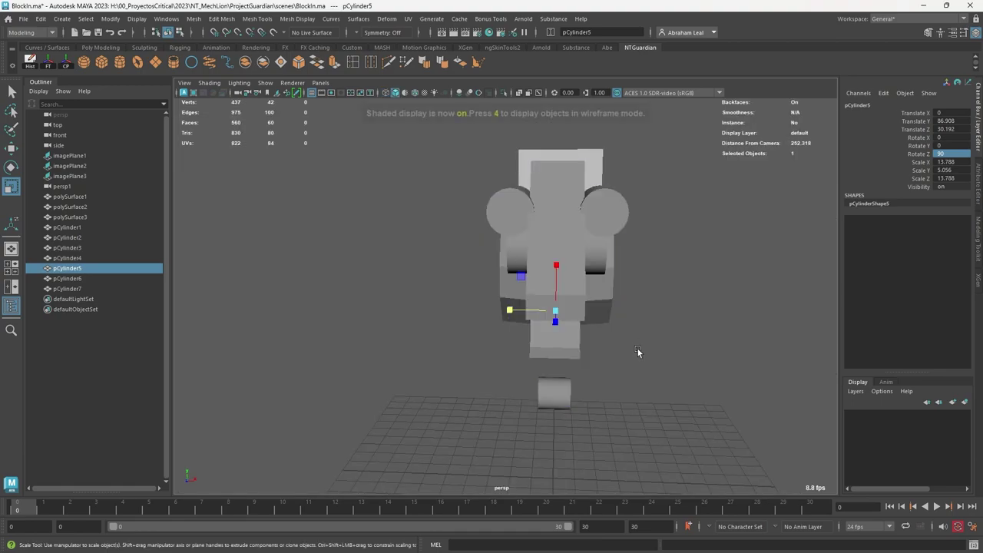
- Move the front knee cylinder out to X 23.02 over the front sketch's leg and narrow its Scale Y to 2.424
mouse_move(638, 351)
left_mouse_down("alt")
mouse_move(509, 319)
mouse_move(684, 384)
mouse_move(584, 351)
mouse_move(535, 299)
mouse_move(602, 375)
left_mouse_up("alt")
left_click(534, 299)
key("space")
key("w")
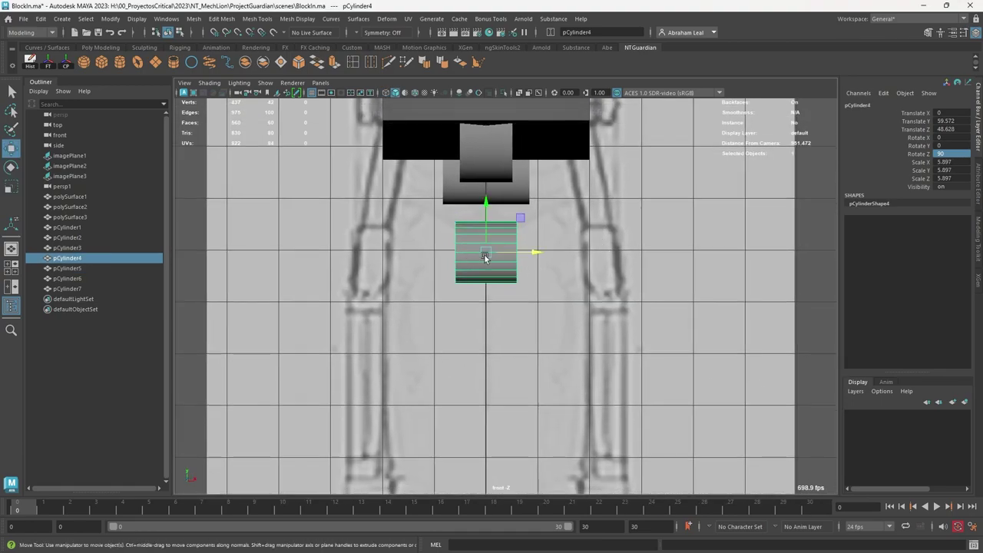
left_click_drag(539, 255, 657, 261)
key("r")
middle_click_drag(562, 251, 591, 251)
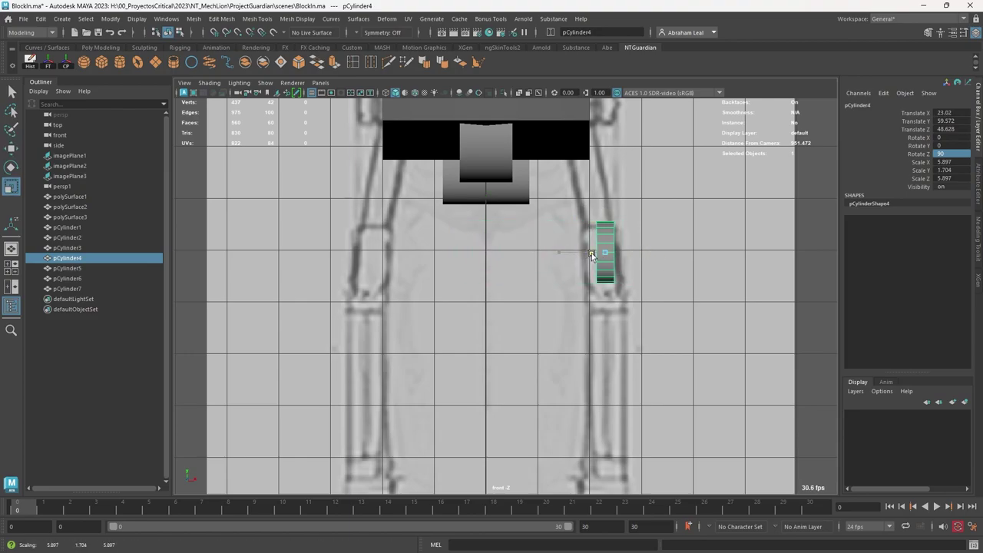
- Fine-tune the front knee cylinder against the front sketch to X 22.526 and Scale Y 2.559
key("w")
left_click(650, 257)
key("ctrl+z")
left_click_drag(649, 254, 645, 252)
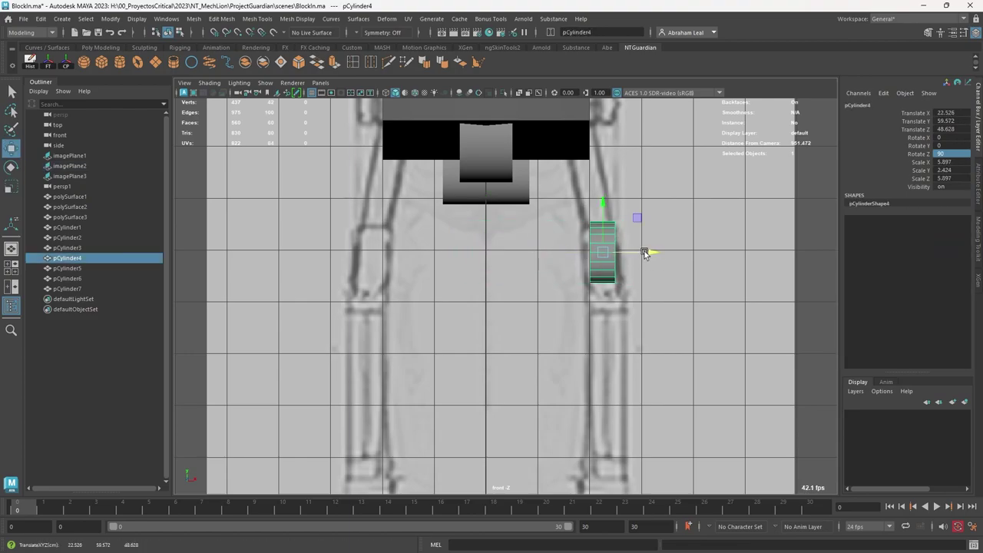
key("r")
left_click(650, 249)
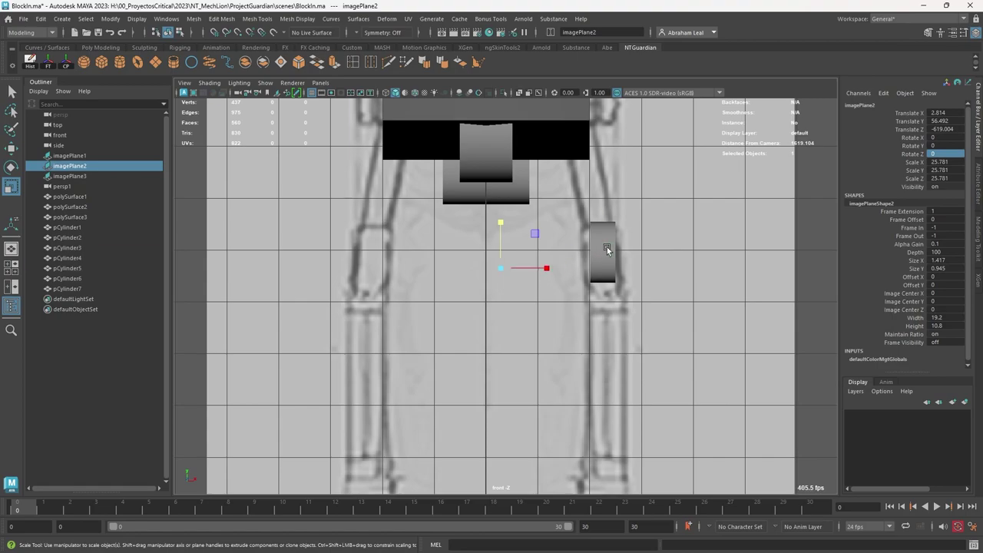
left_click(607, 247)
key("w")
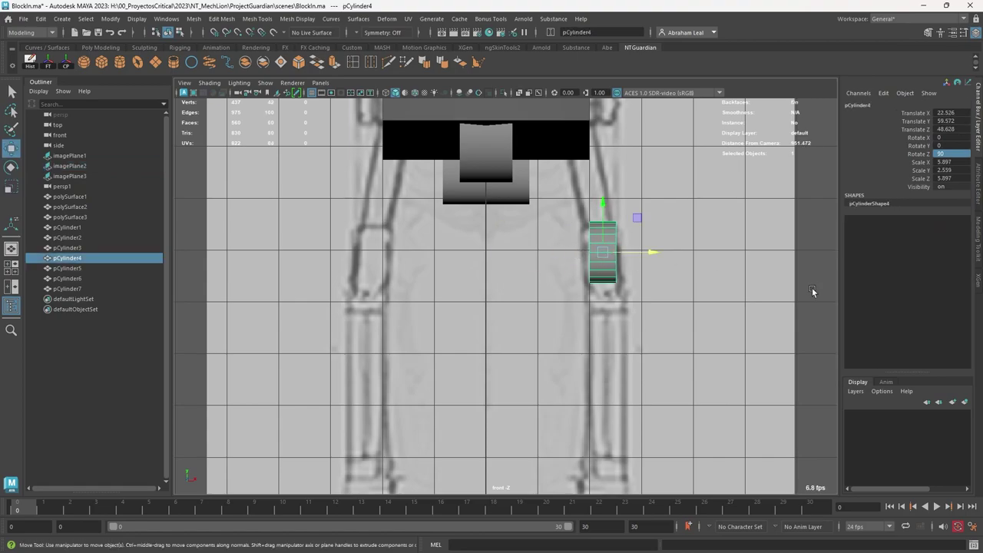
- Move the hip cylinder out over the hind leg in the top sketch and narrow its Scale Y to 3.908
left_click(731, 309)
key("space")
left_click_drag(684, 313, 679, 312)
right_click_drag(679, 312, 666, 305, "alt")
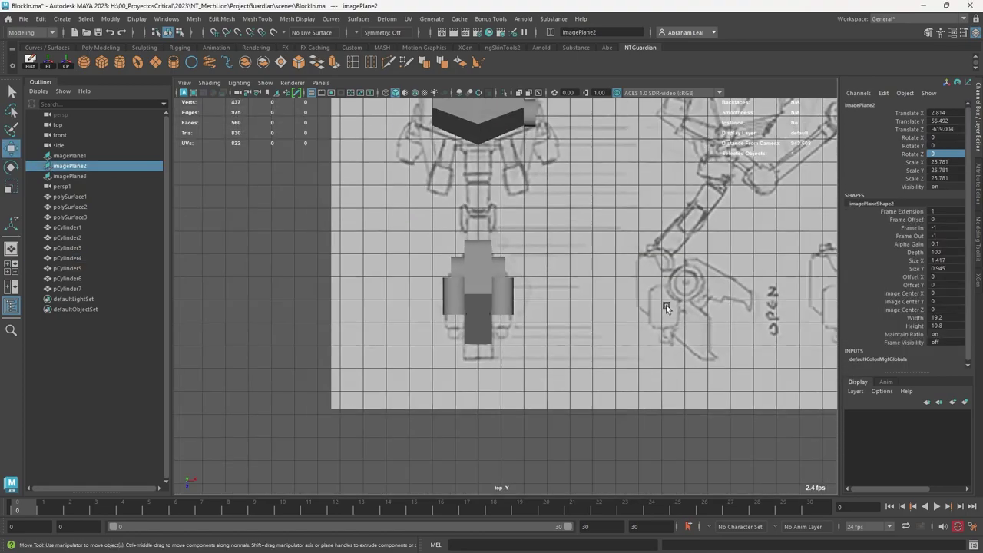
middle_click_drag(526, 243, 548, 432, "alt")
middle_click_drag(550, 230, 554, 349, "alt")
scroll(554, 348, "up", 3)
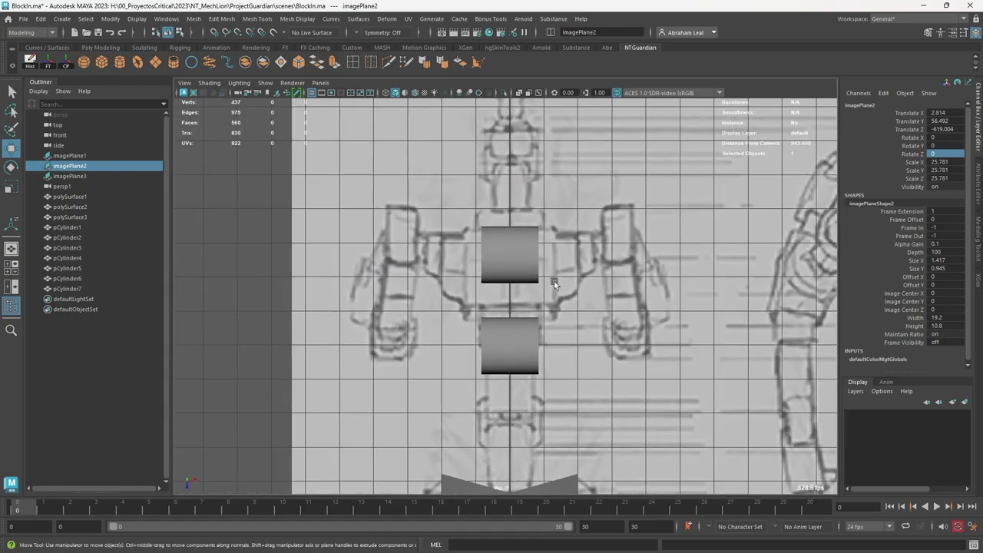
left_click(529, 261)
left_click_drag(565, 254, 598, 262)
key("r")
key("w")
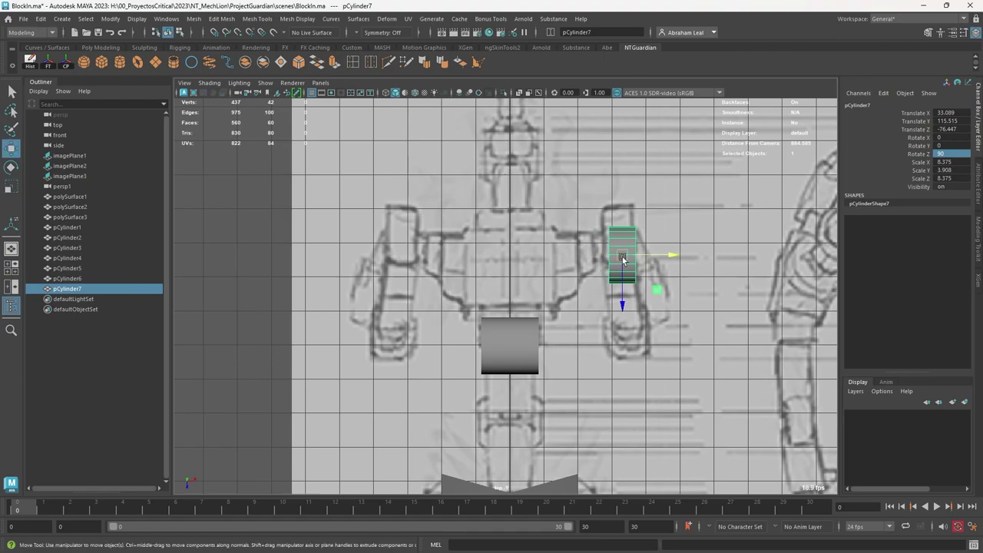
left_click_drag(661, 257, 655, 257)
- Move the hind knee cylinder to X 35.796 over the top sketch's hind leg and narrow its Scale Y to 4.187
left_click(509, 346)
left_click_drag(564, 346, 612, 347)
key("r")
key("w")
left_click_drag(674, 346, 672, 346)
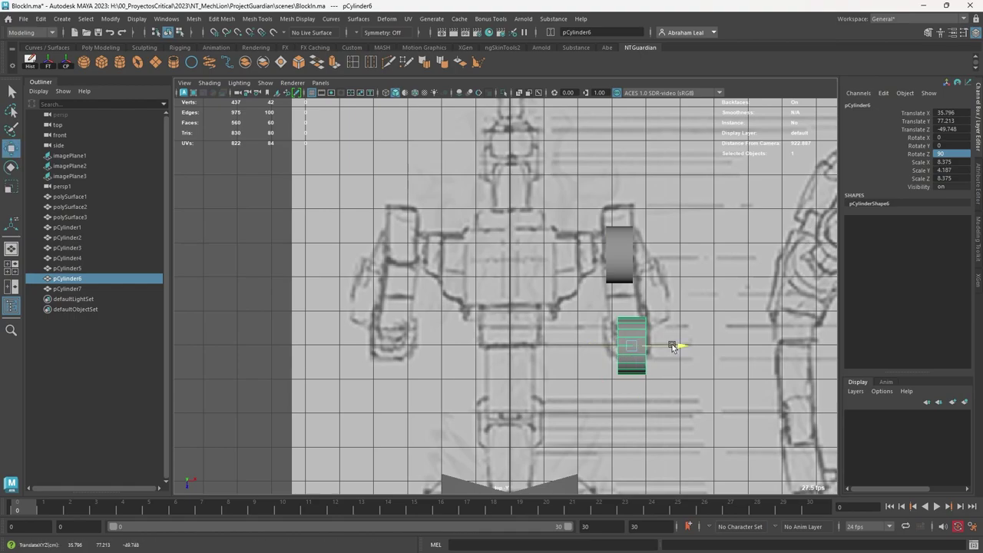
- Mirror the hip, hind knee and front knee cylinders together to the opposite side of the body
left_click(628, 272)
left_click(641, 340, "shift")
scroll(660, 384, "down", 1)
middle_click_drag(669, 412, 658, 259, "alt")
scroll(614, 292, "down", 2)
middle_click_drag(476, 365, 514, 224, "alt")
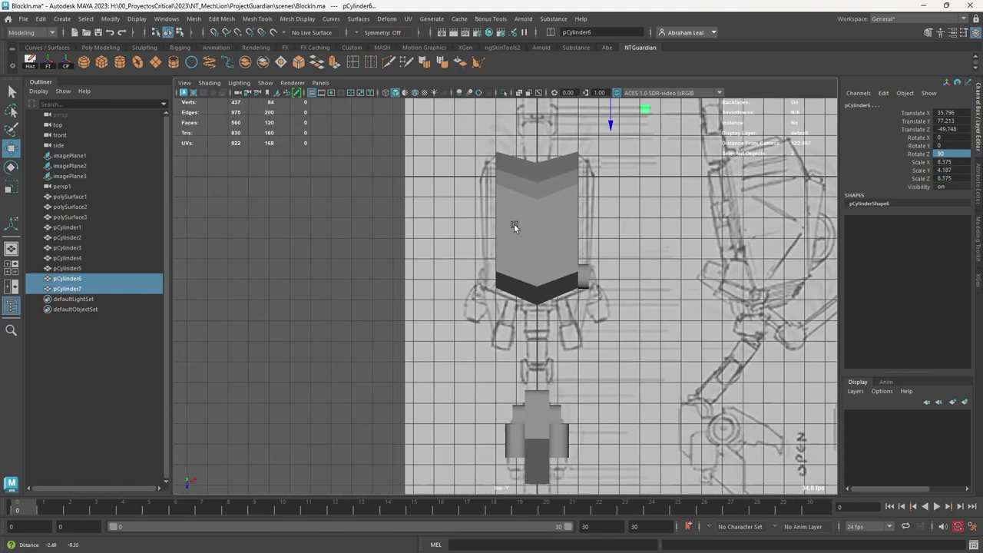
scroll(538, 235, "up", 1)
key("q")
left_click(603, 263, "shift")
middle_click_drag(604, 263, 592, 212, "alt")
right_click_drag(590, 208, 565, 327, "shift")
left_click(620, 331)
- Examine the mirrored leg joint cylinders around the body in textured perspective
key("space")
left_click_drag(620, 332, 625, 308)
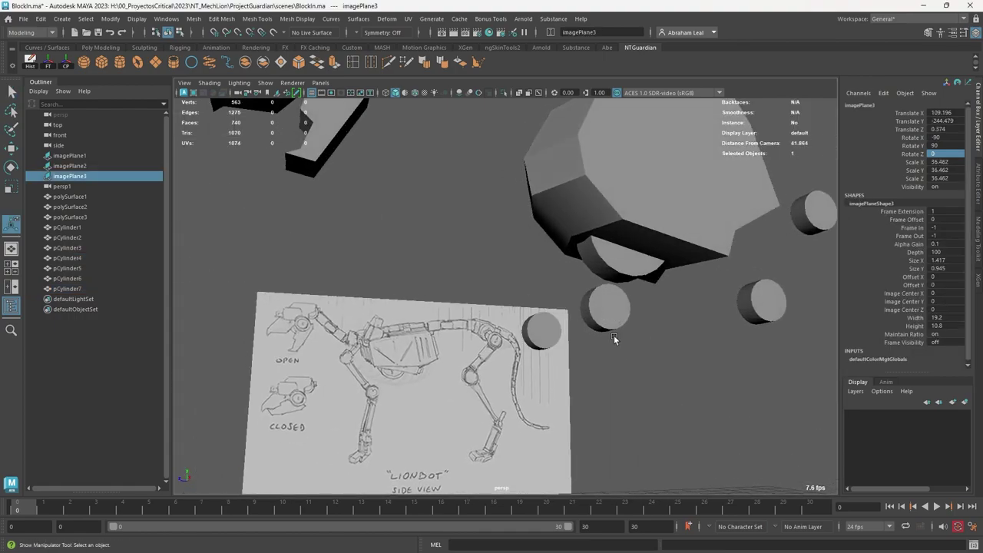
key("6")
right_click_drag(614, 336, 443, 306, "alt")
left_click_drag(442, 305, 558, 362, "alt")
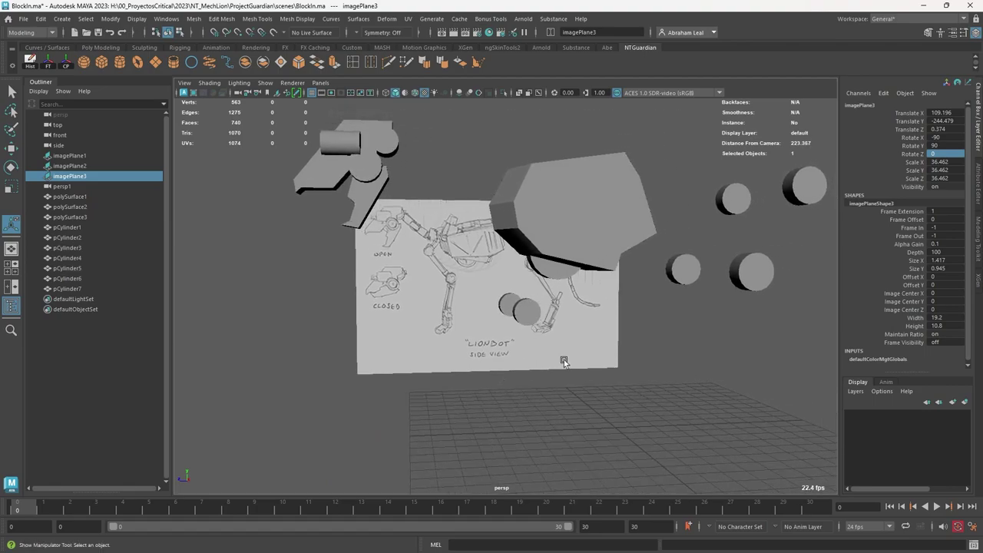
- Trace the neck segment behind the head cylinder as a four-sided polygon over the side sketch, working in wireframe display
key("space")
left_click_drag(662, 370, 661, 353)
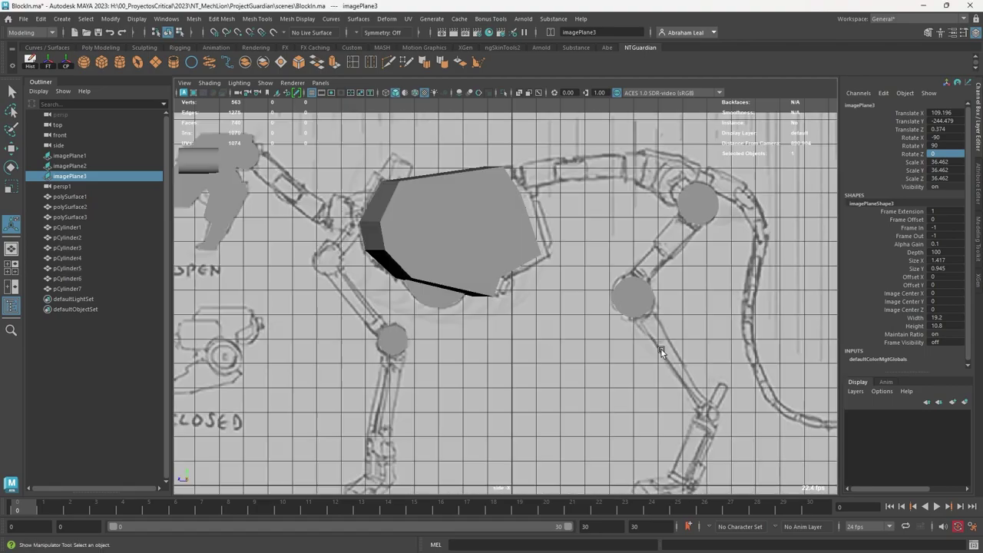
scroll(496, 335, "down", 5)
middle_click_drag(430, 326, 517, 359, "alt")
scroll(518, 360, "up", 3)
key("4")
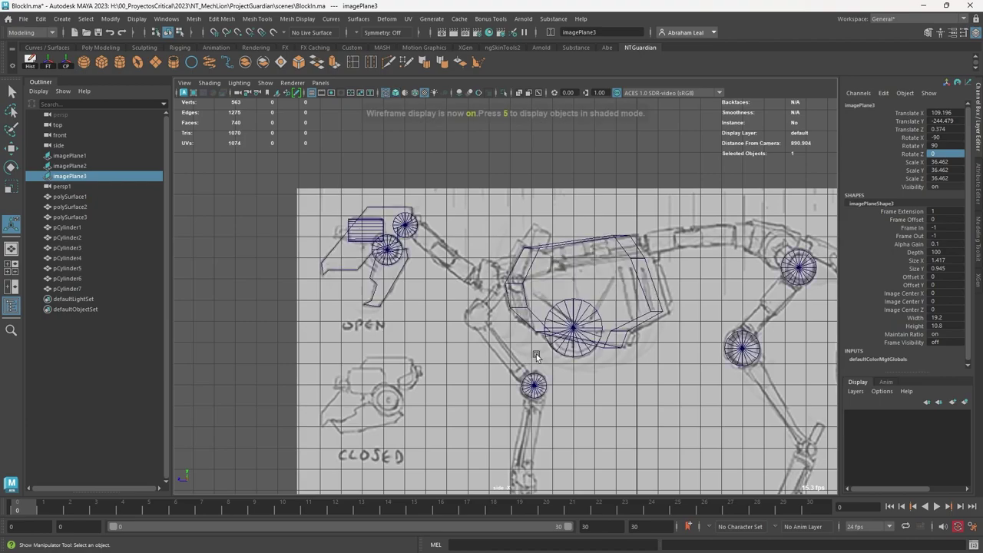
scroll(569, 339, "up", 1)
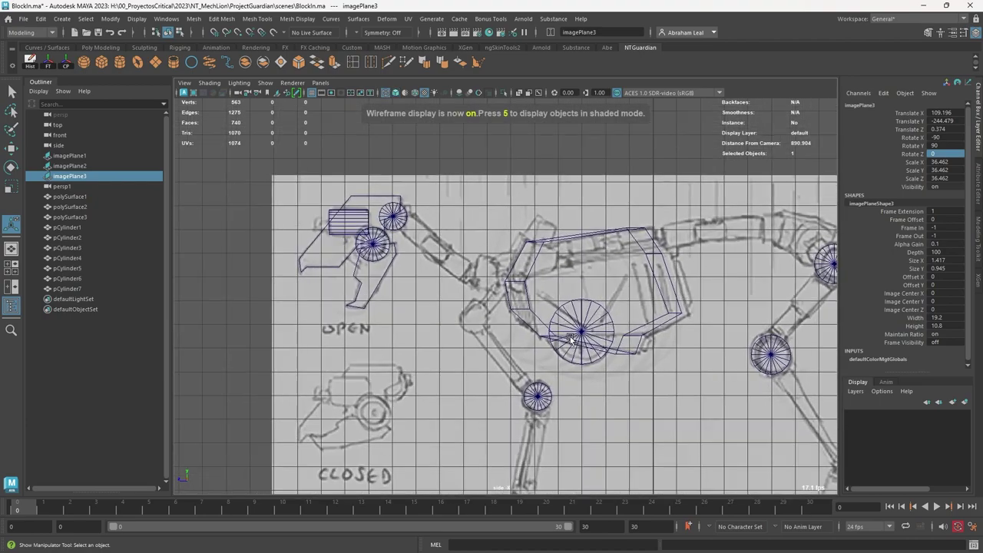
middle_click_drag(492, 315, 555, 301, "alt")
scroll(579, 354, "up", 4)
scroll(552, 284, "up", 1)
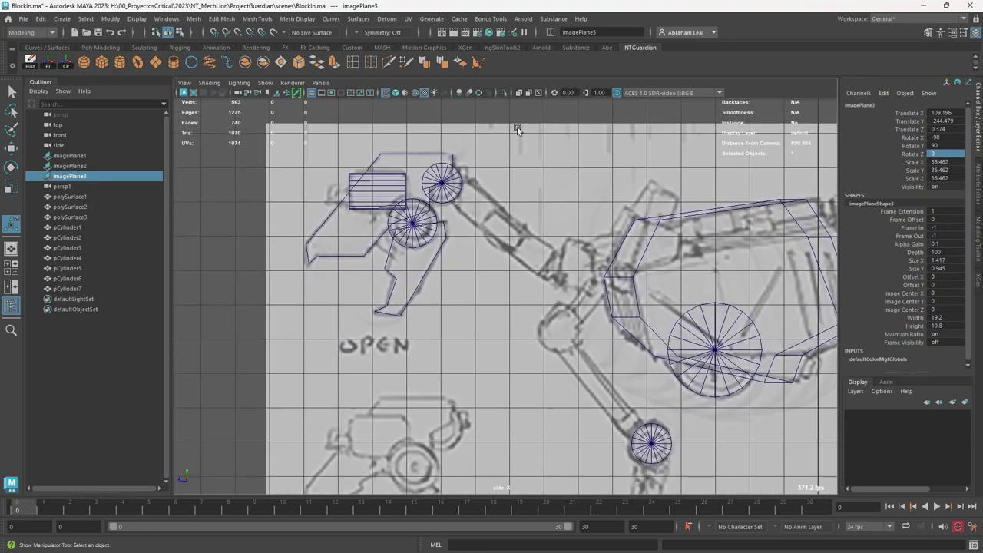
left_click(478, 62)
scroll(481, 240, "up", 2)
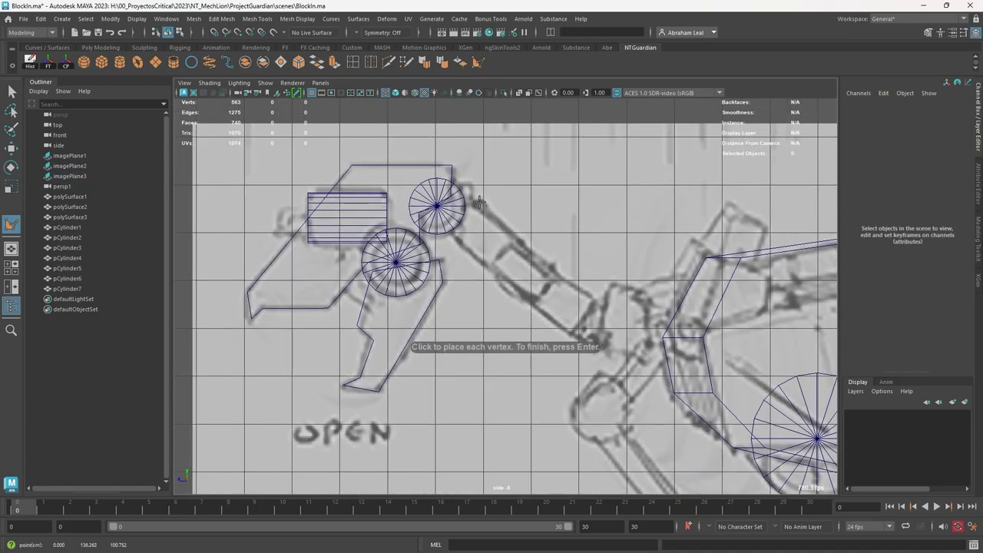
left_click(523, 298)
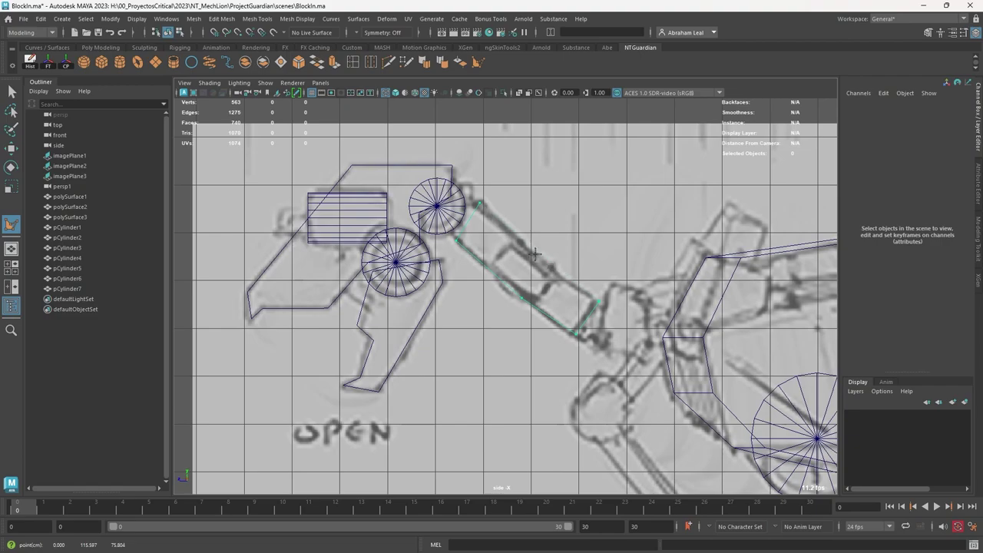
key("Return")
key("space")
key("space")
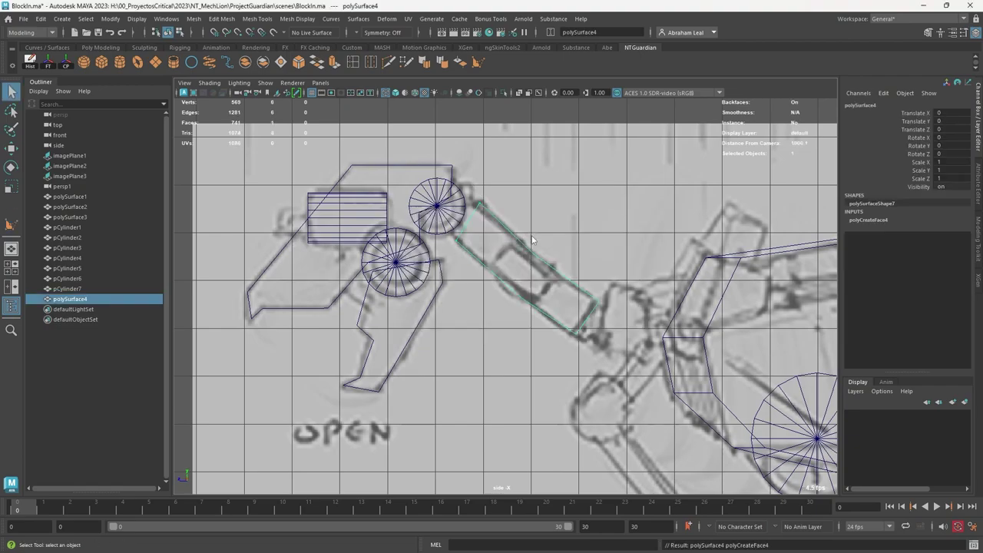
- Return to shaded display and duplicate the front knee cylinder, moving the copy to the upper front leg joint at Y 92.216, Z 75.581
mouse_move(538, 250)
left_mouse_down("alt")
mouse_move(503, 307)
mouse_move(522, 315)
mouse_move(499, 278)
mouse_move(528, 276)
left_mouse_up("alt")
key("5")
key("space")
scroll(506, 231, "down", 4)
middle_click_drag(528, 276, 503, 254, "alt")
right_click_drag(503, 254, 586, 256, "alt")
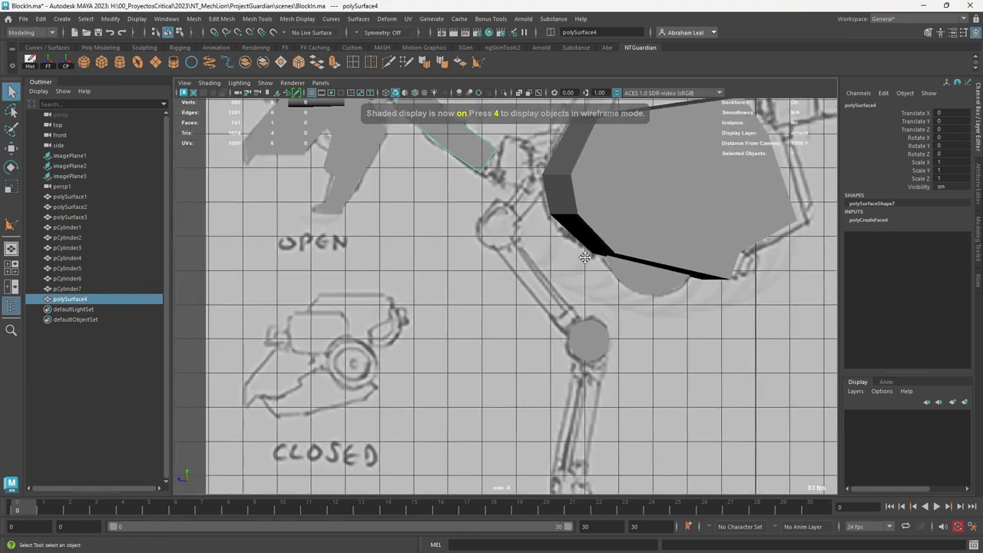
middle_click_drag(586, 257, 568, 304, "alt")
left_click(572, 386)
key("ctrl+d")
key("w")
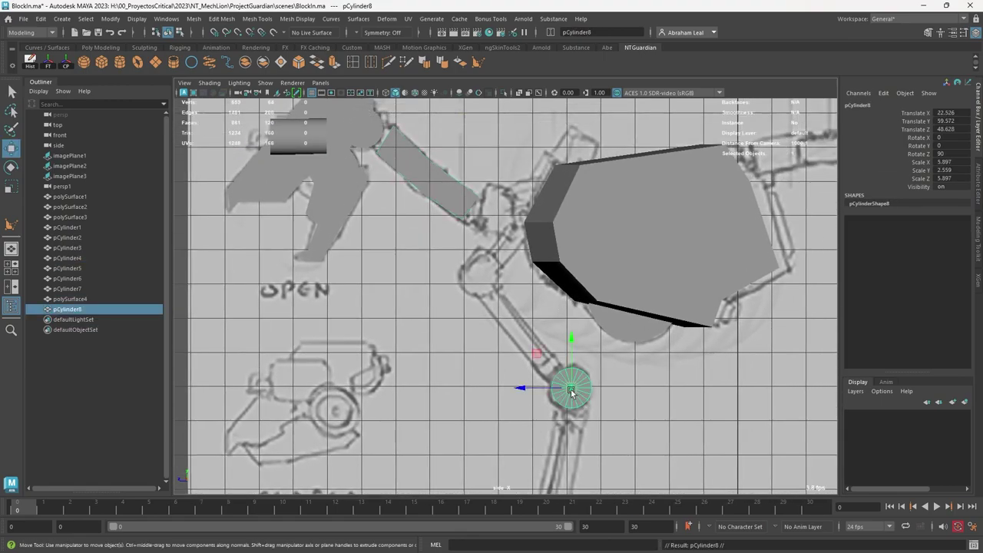
left_click_drag(574, 390, 479, 282)
right_click_drag(479, 282, 461, 285, "alt")
- Duplicate the upper front leg joint cylinder, move the copy down to the front ankle in the side sketch and scale it down
middle_click_drag(564, 430, 530, 291, "alt")
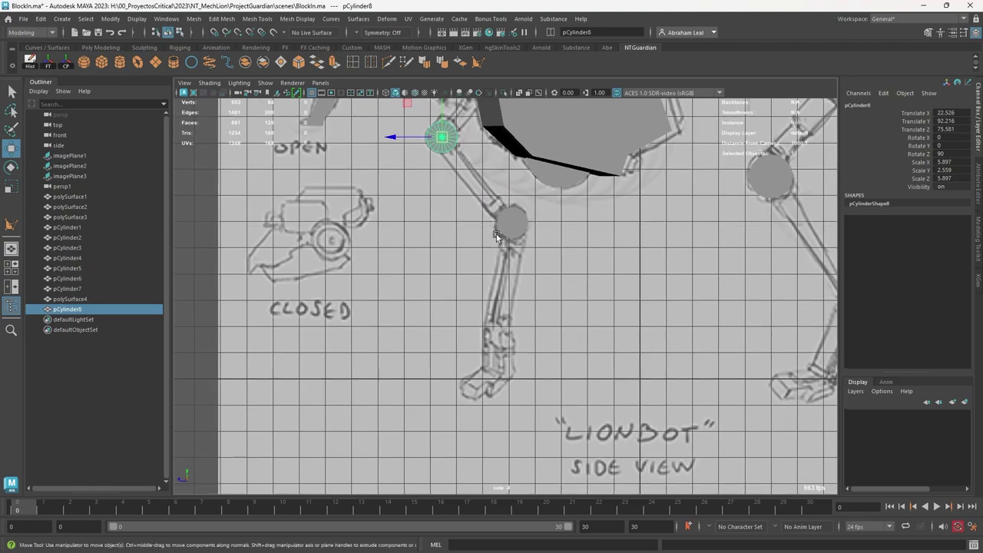
right_click_drag(530, 292, 546, 294, "alt")
middle_click_drag(546, 294, 564, 323, "alt")
key("ctrl+d")
left_click_drag(457, 159, 507, 372)
key("r")
middle_click_drag(566, 404, 571, 409, "alt")
- Duplicate the hind knee cylinder, move the copy to the hind ankle at Y 26.678, Z -81.1, and scale it to 4.726, 2.363, 4.726
right_click_drag(571, 408, 560, 372, "alt")
middle_click_drag(561, 371, 445, 377, "alt")
middle_click_drag(658, 387, 570, 392, "alt")
left_click(573, 224)
key("ctrl+d")
key("w")
left_click_drag(572, 224, 651, 350)
key("r")
key("w")
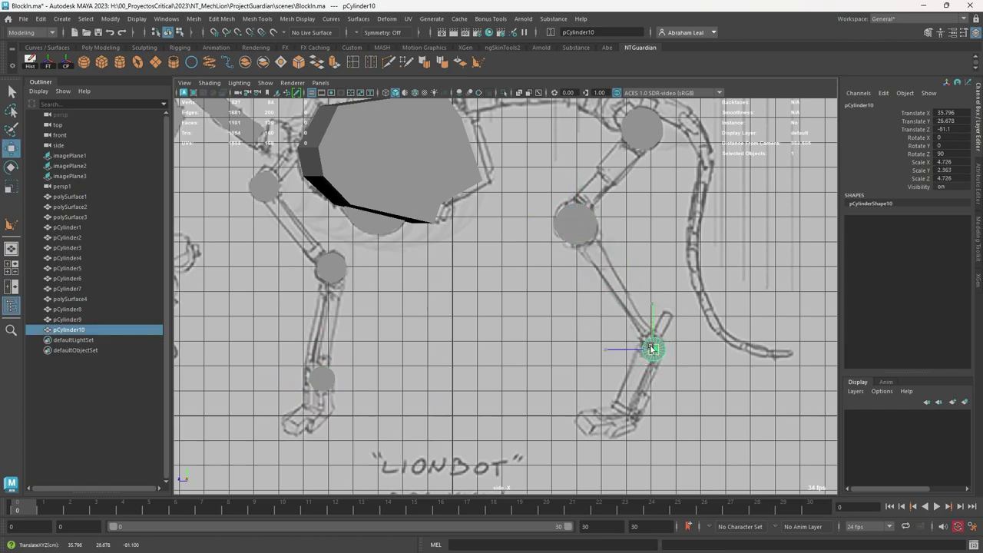
- Trace the spine section between the rear of the body and the hip cylinder as a curved polygon over the side sketch
right_click_drag(649, 359, 521, 325, "alt")
middle_click_drag(464, 287, 479, 342, "alt")
right_click_drag(484, 343, 528, 351, "alt")
middle_click_drag(528, 352, 659, 405, "alt")
left_click(475, 66)
middle_click_drag(599, 200, 434, 230, "alt")
right_click_drag(435, 230, 464, 239, "alt")
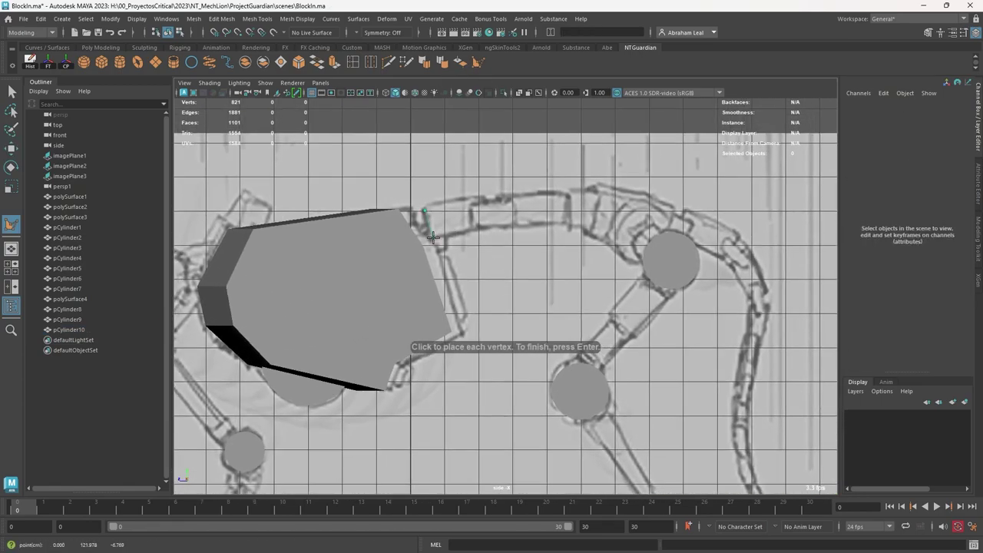
left_click(569, 224)
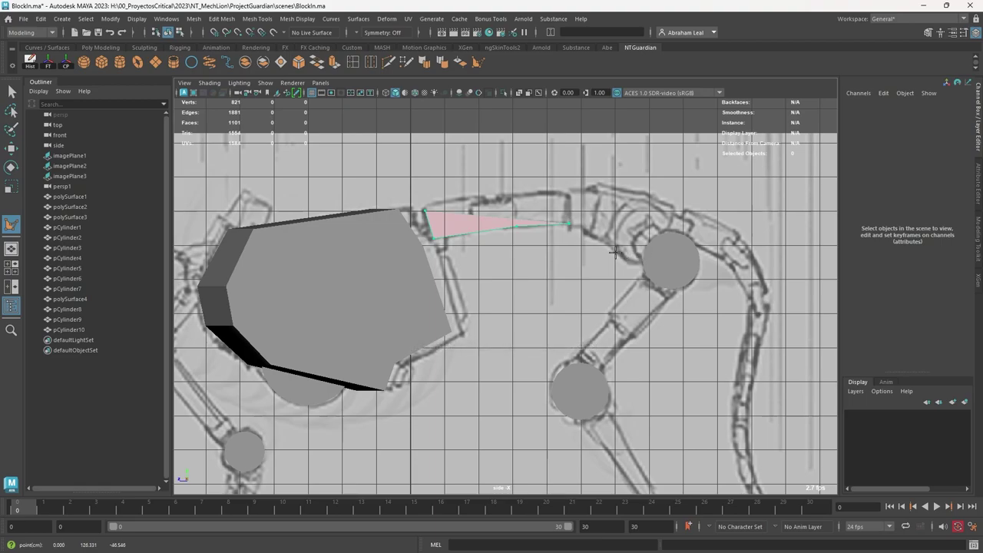
left_click(636, 263)
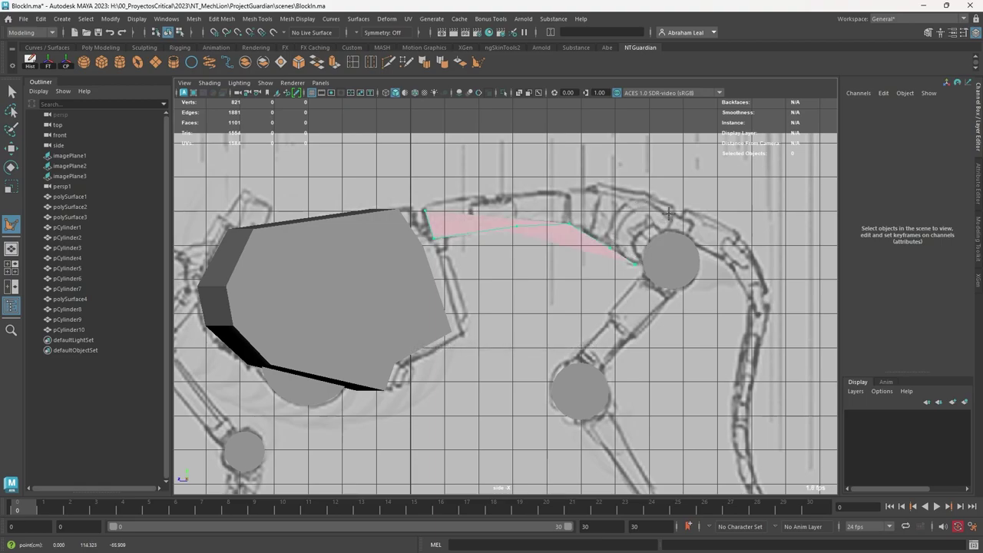
left_click(672, 206)
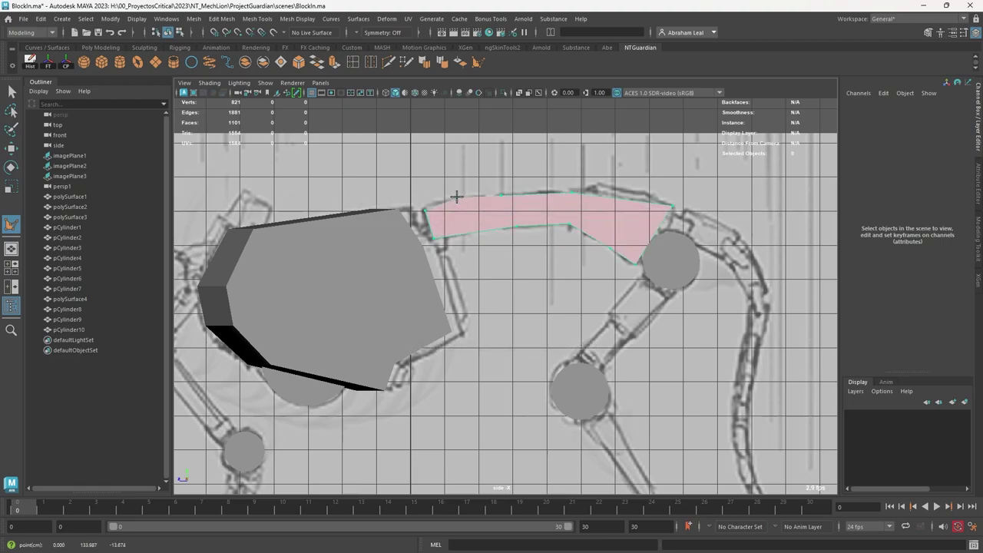
key("Return")
- Trace the full tail outline from behind the hip cylinder down to its tip as a single polygon over the side sketch
middle_click_drag(599, 256, 411, 179, "alt")
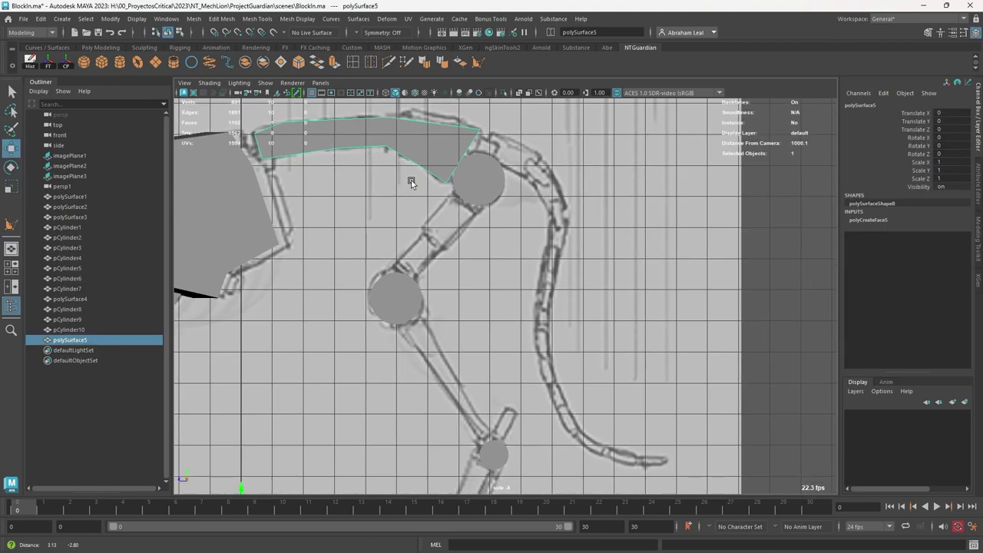
key("y")
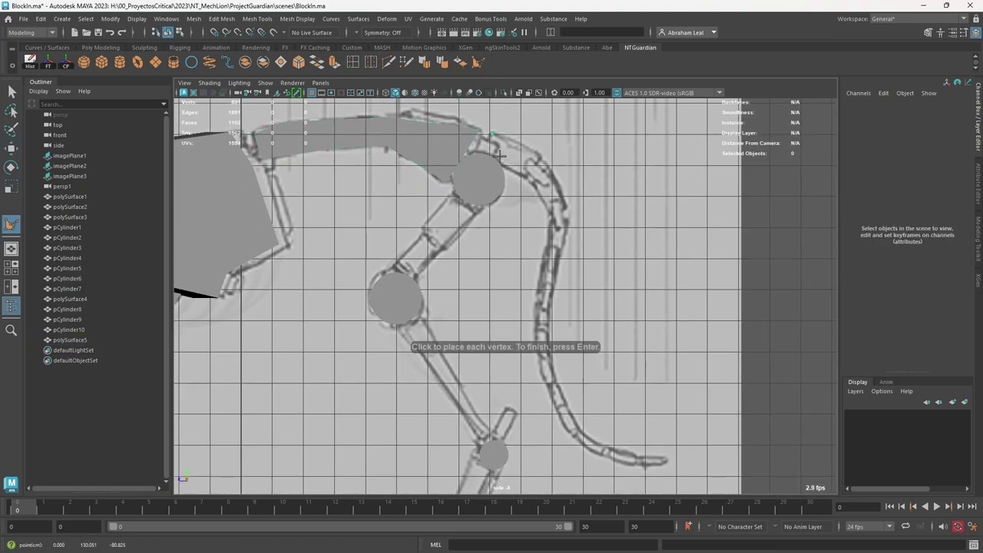
left_click(544, 258)
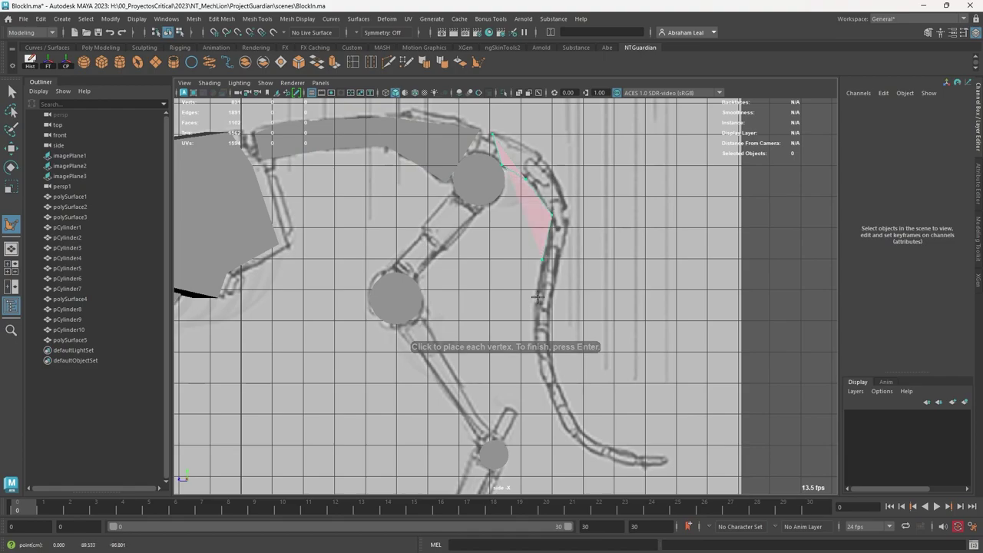
left_click(535, 303)
middle_click_drag(535, 353, 528, 258, "alt")
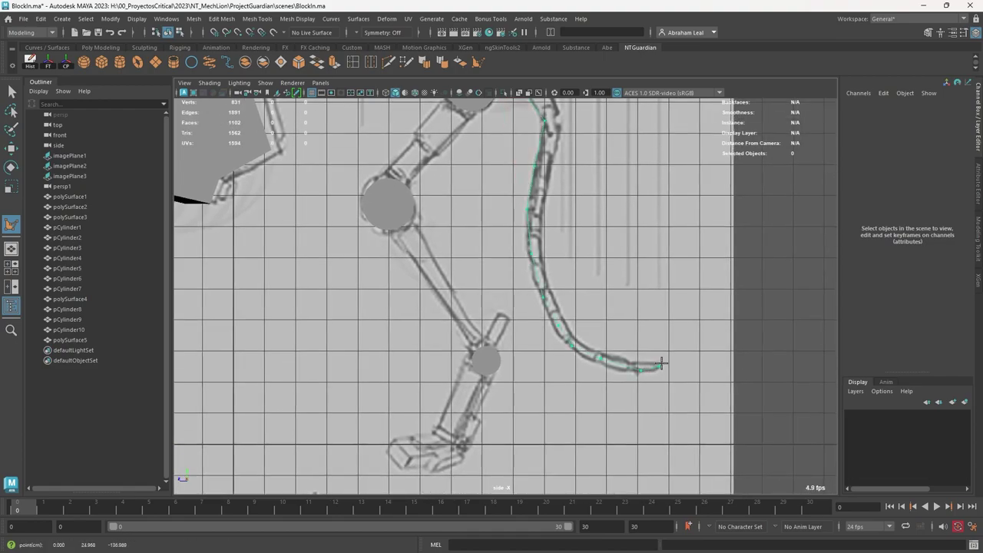
left_click(564, 316)
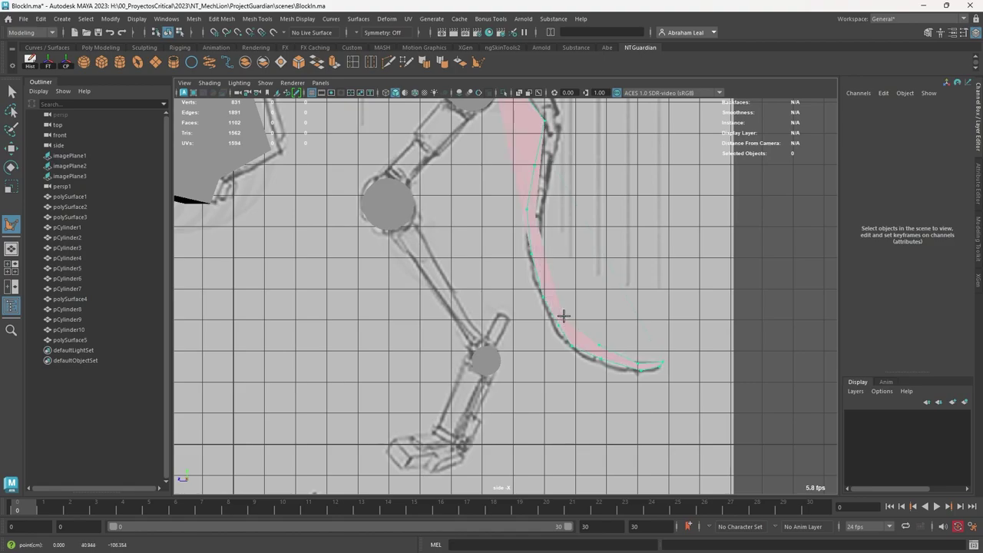
left_click(555, 287)
left_click(541, 219)
middle_click_drag(542, 192, 552, 222, "alt")
left_click(550, 214)
left_click(558, 214)
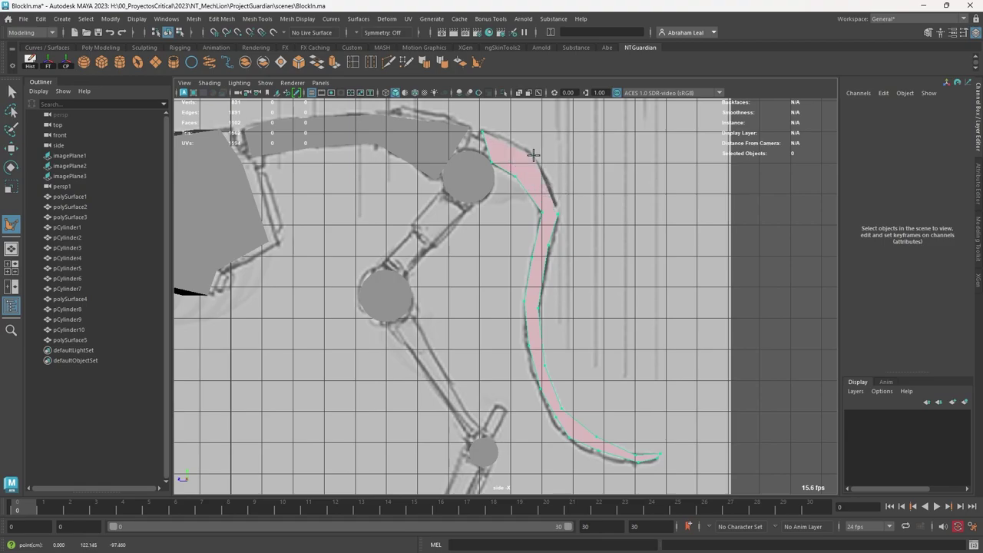
key("w")
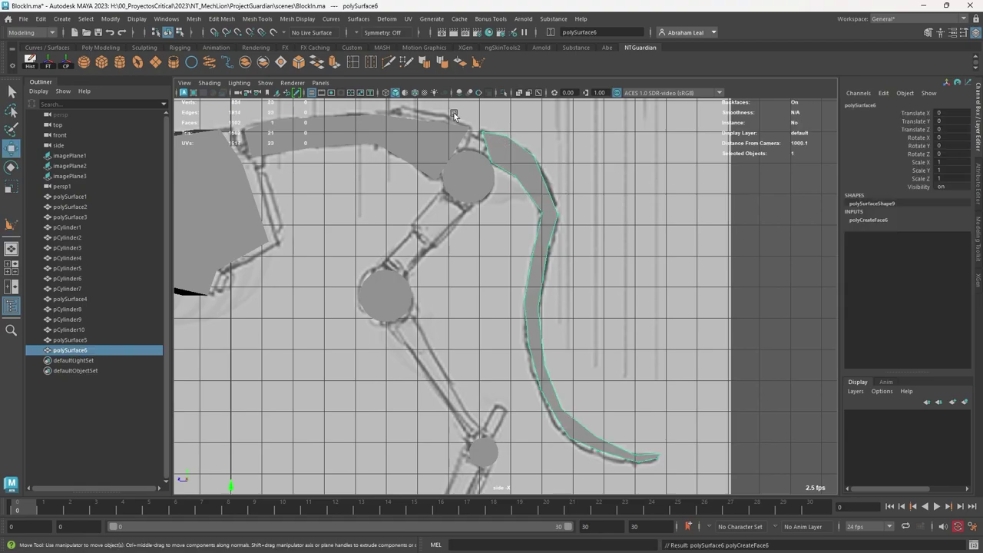
- Trace the hind thigh between the hip and hind knee cylinders as a four-sided polygon over the side sketch
scroll(459, 232, "down", 2)
middle_click_drag(458, 232, 541, 204, "alt")
scroll(554, 269, "up", 1)
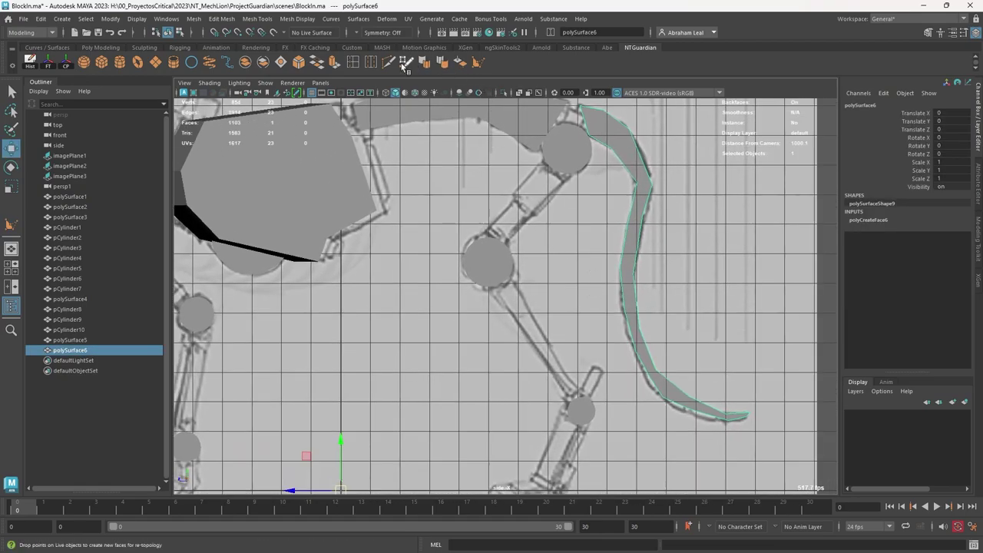
left_click(477, 62)
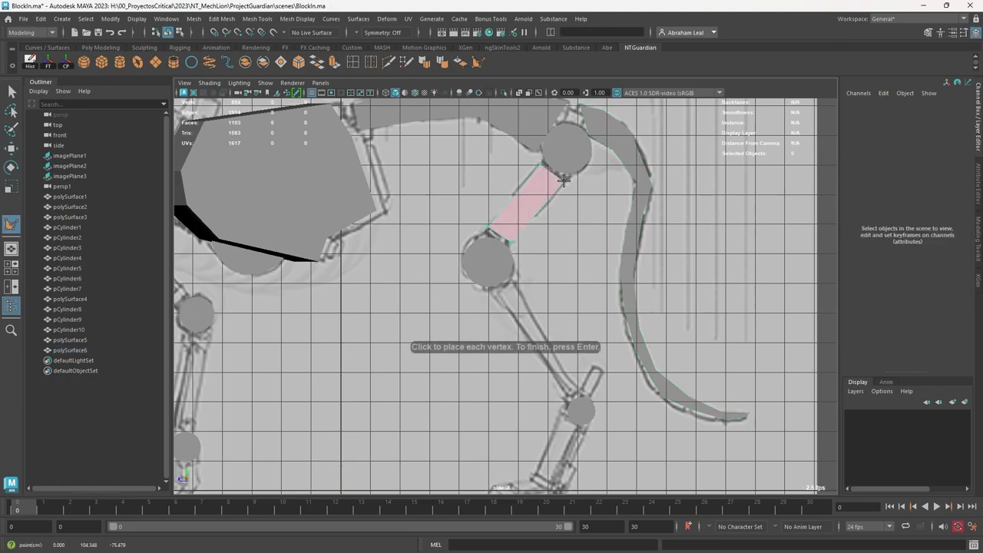
key("Return")
key("w")
- Trace the hind shin from the hind knee cylinder down to the ankle cylinder as a tapered four-sided polygon
scroll(561, 294, "up", 2)
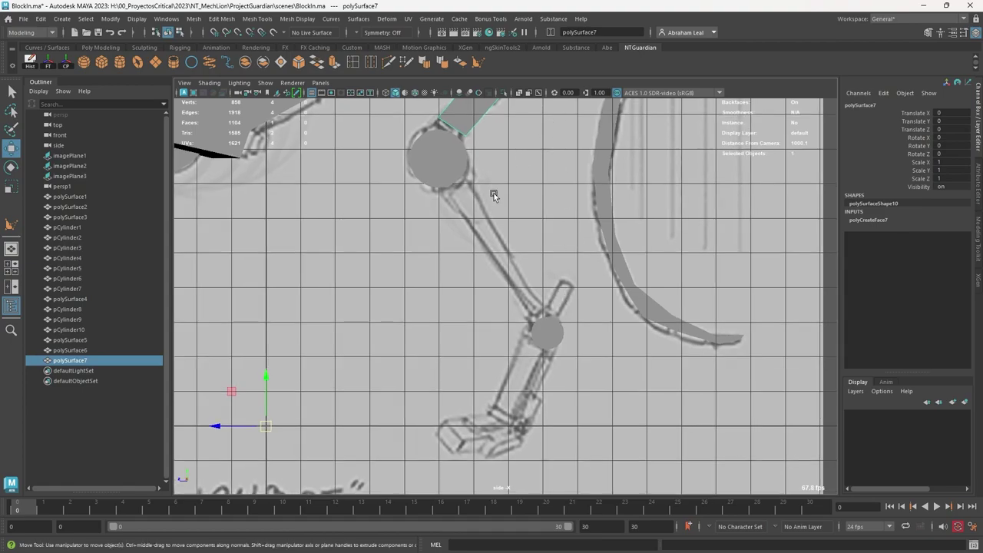
left_click(476, 64)
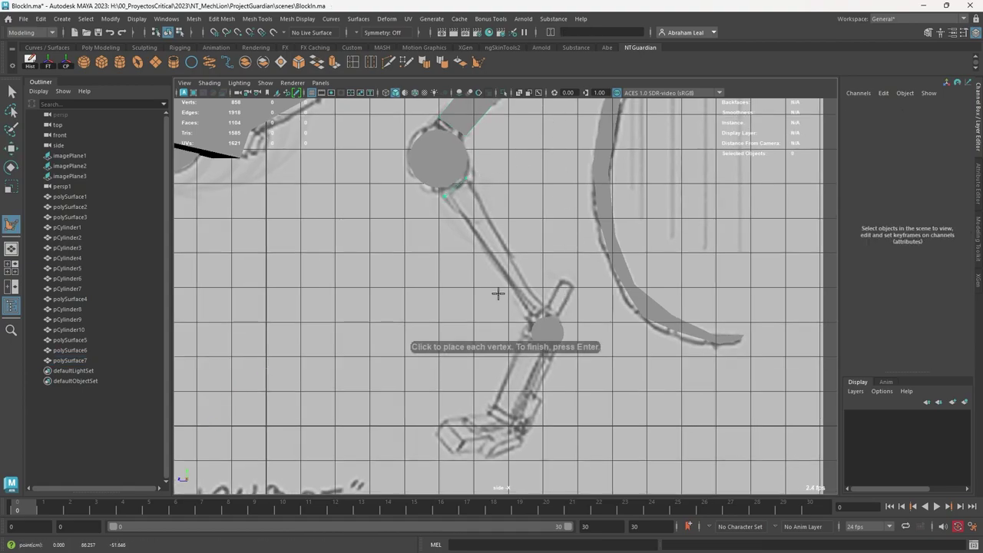
key("Return")
key("w")
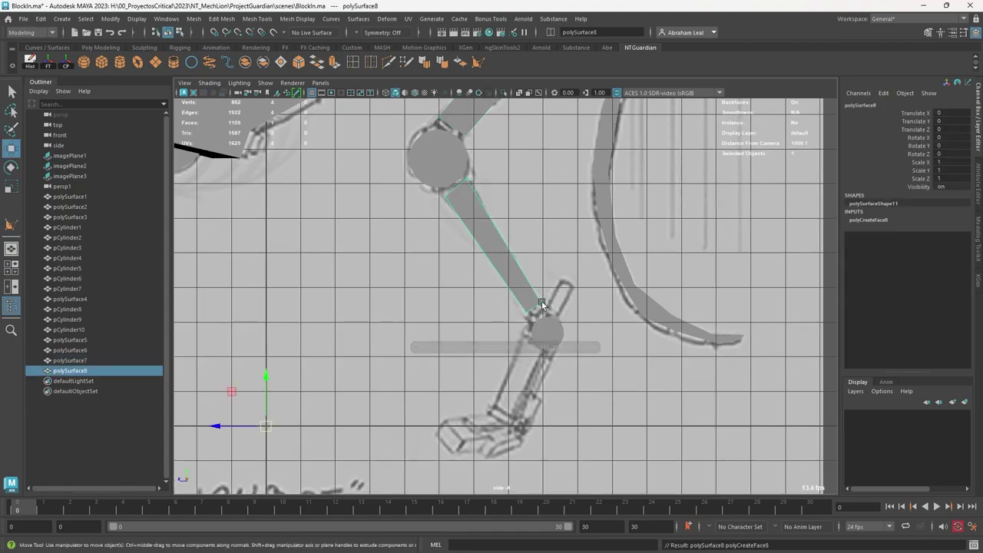
- Trace the short heel spur sticking up behind the hind ankle cylinder as a four-sided polygon
middle_click_drag(541, 301, 552, 331, "alt")
right_click_drag(553, 331, 570, 311, "alt")
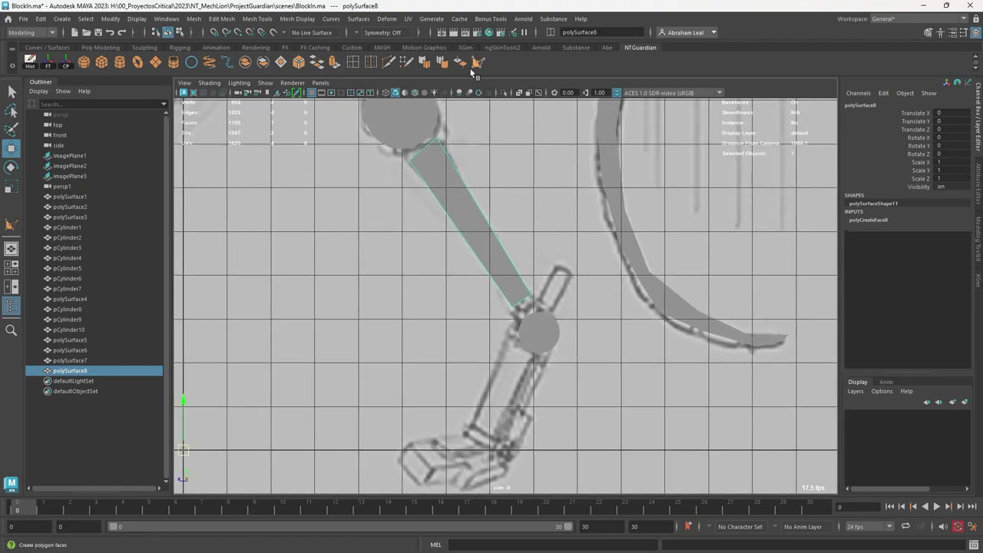
left_click(476, 65)
middle_click_drag(592, 300, 563, 274, "alt")
scroll(564, 274, "up", 1)
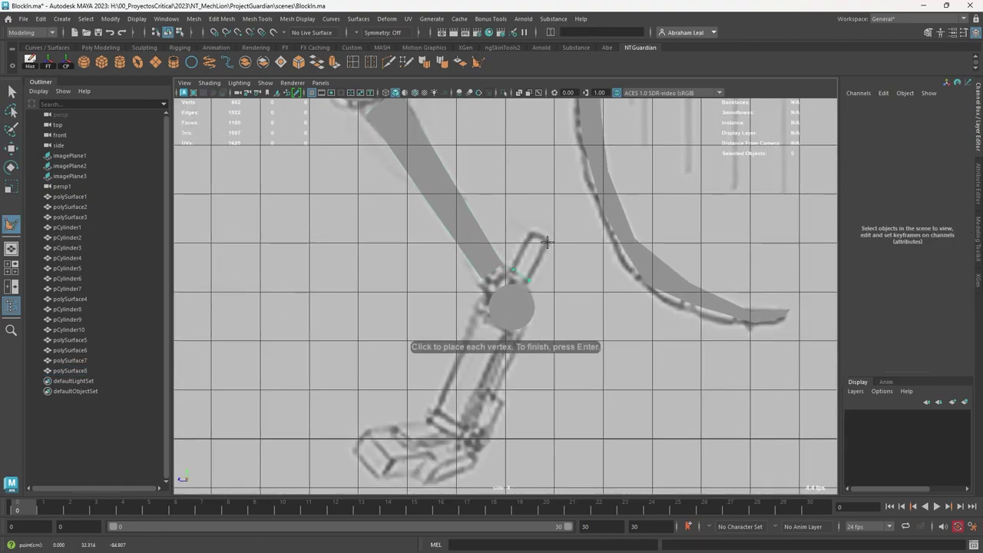
key("Return")
- Trace the hind leg segment between the ankle cylinder and the paw as a four-sided polygon
middle_click_drag(542, 380, 531, 321, "alt")
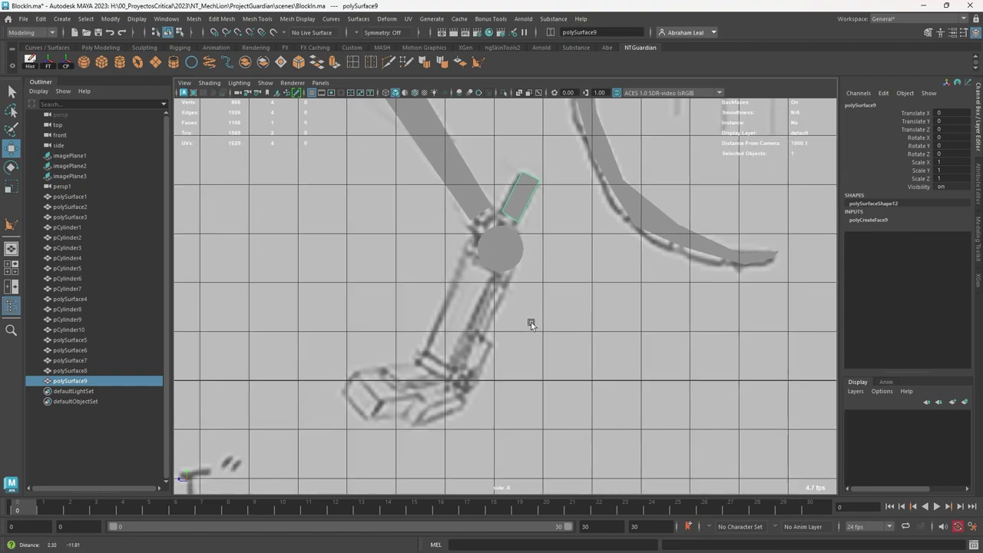
key("g")
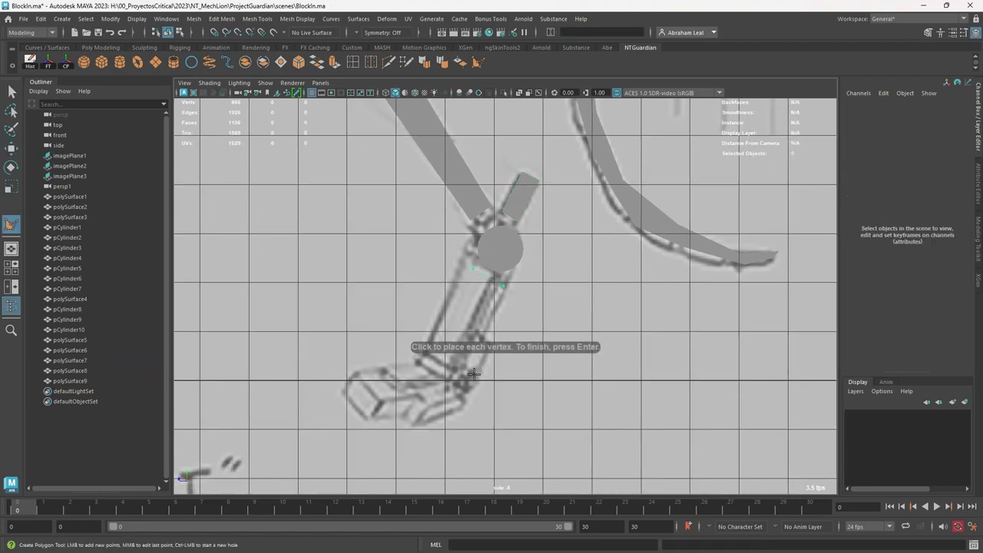
left_click(472, 374)
left_click(428, 349)
key("Return")
- Trace the hind paw below the lowest leg segment as a four-sided polygon over the side sketch
middle_click_drag(464, 350, 491, 325, "alt")
key("g")
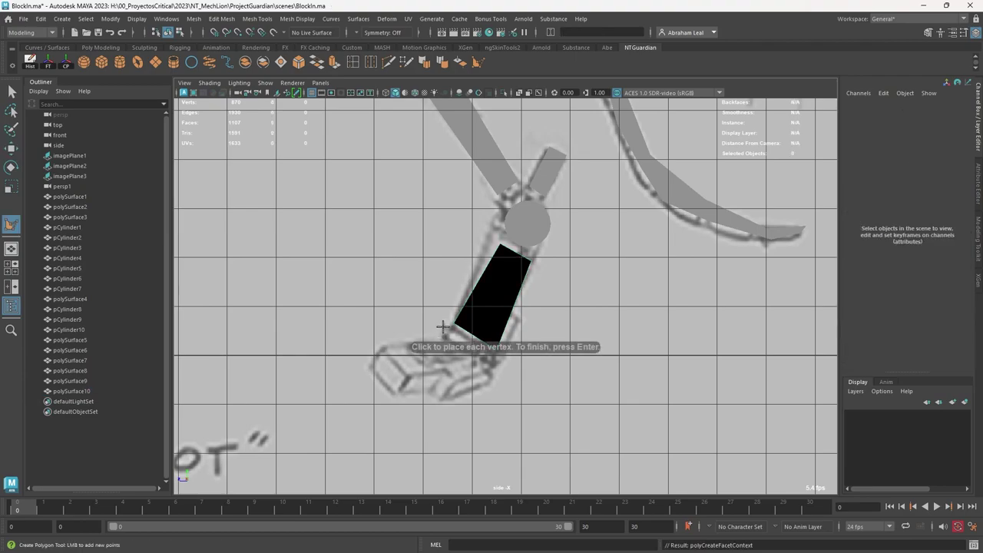
left_click(376, 318)
key("Return")
- Trace the front leg segment between its upper joint cylinder and the knee cylinder as a four-sided polygon
scroll(373, 353, "down", 3)
middle_click_drag(374, 353, 651, 422, "alt")
key("g")
scroll(490, 295, "up", 3)
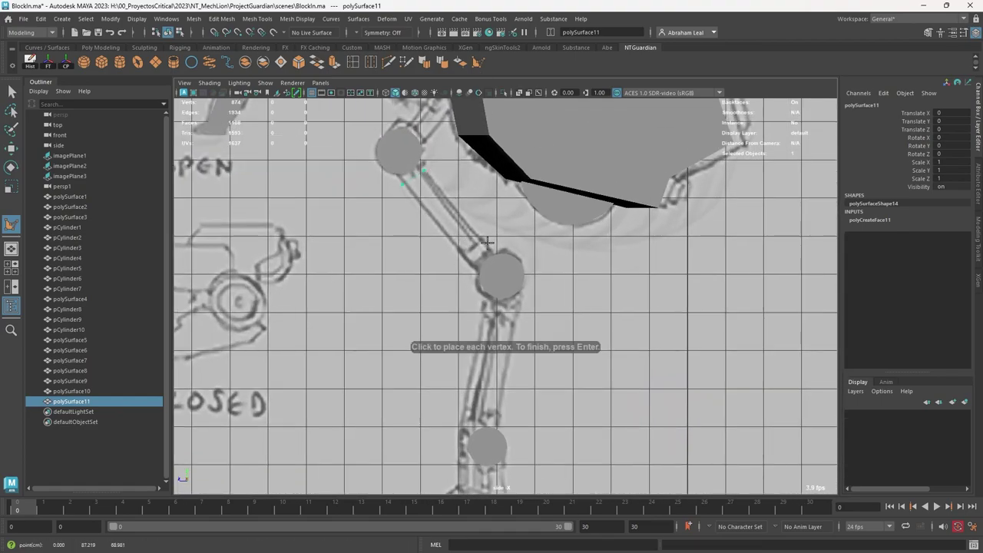
left_click(471, 264)
key("Return")
key("w")
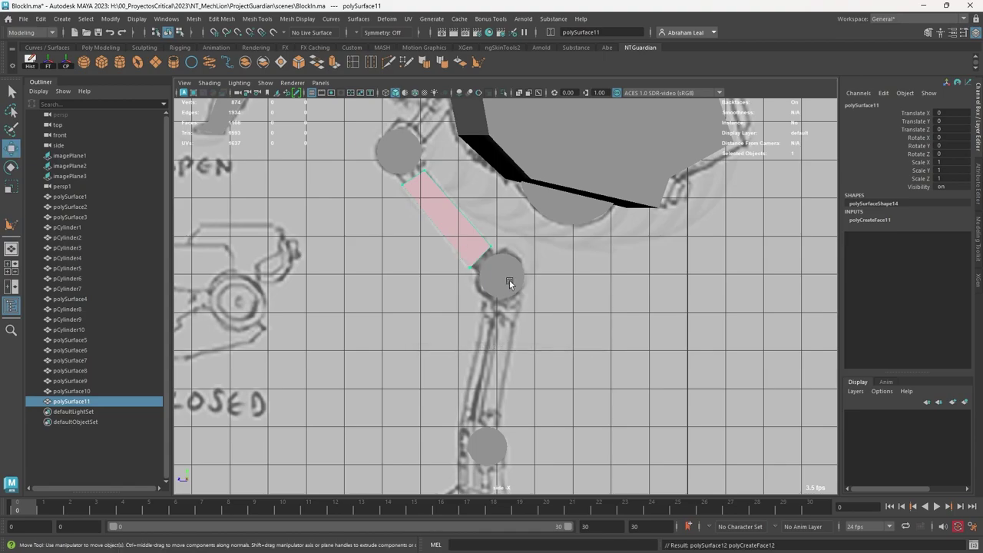
- Trace the front leg segment between the knee and ankle cylinders as a four-sided polygon over the side sketch
middle_click_drag(549, 353, 519, 296, "alt")
left_click(477, 63)
middle_click_drag(502, 363, 513, 302, "alt")
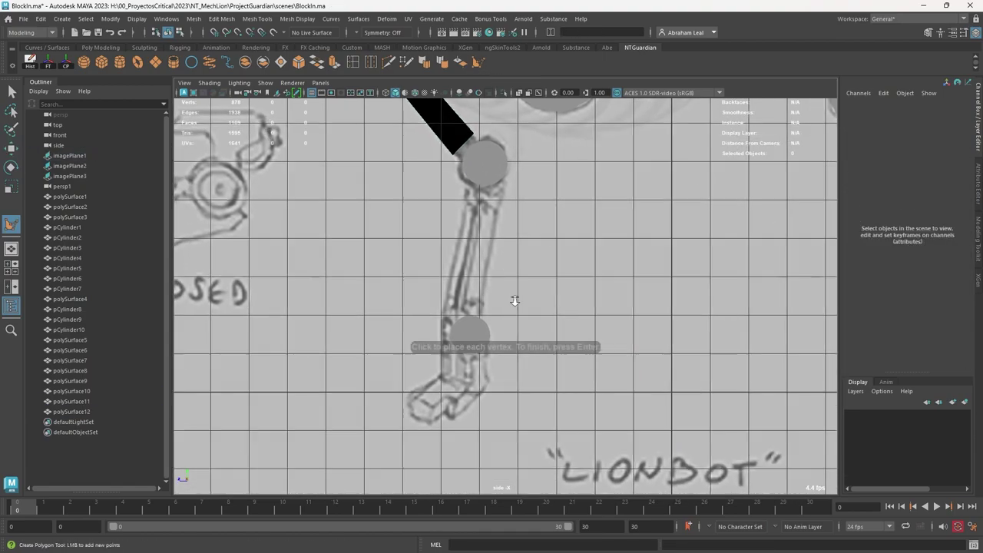
left_click(439, 302)
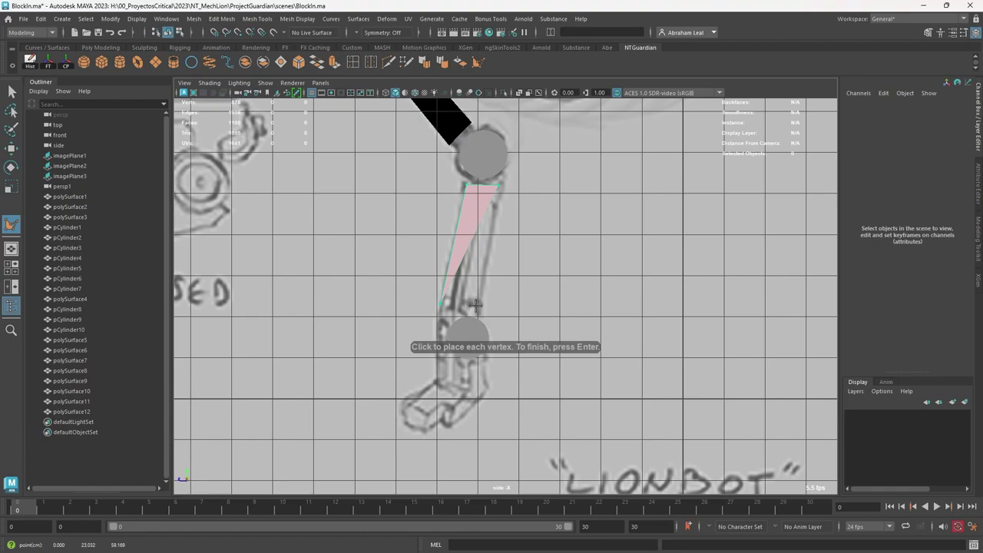
left_click(483, 301)
key("Return")
key("w")
- Trace the short front leg block directly below the ankle cylinder as a four-sided polygon
middle_click_drag(512, 247, 516, 224, "alt")
scroll(516, 230, "up", 1)
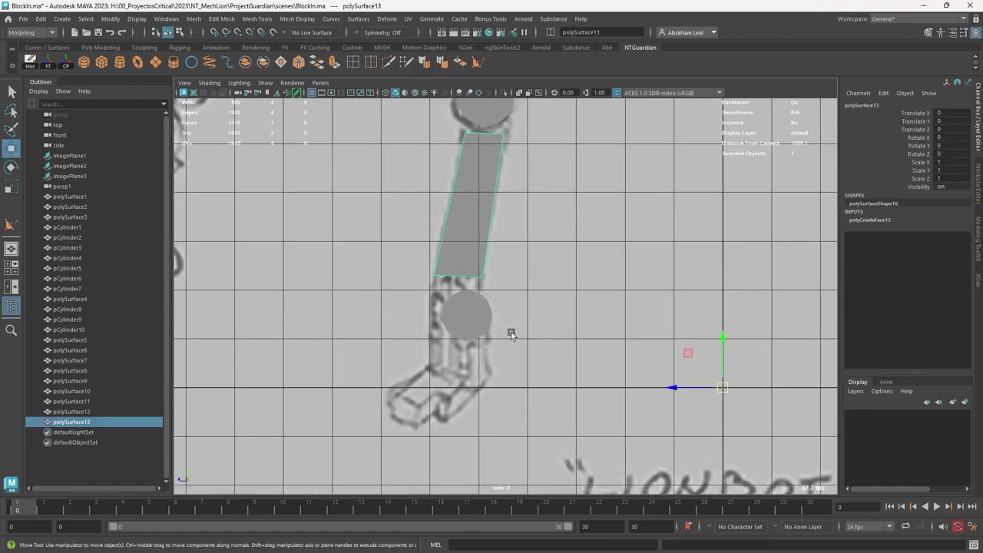
key("g")
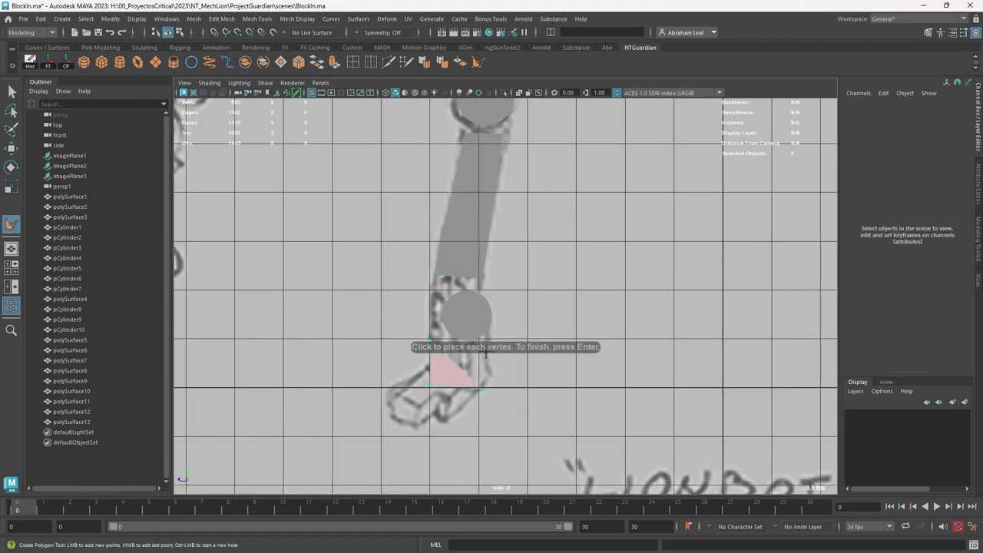
key("Return")
middle_click_drag(399, 307, 437, 290, "alt")
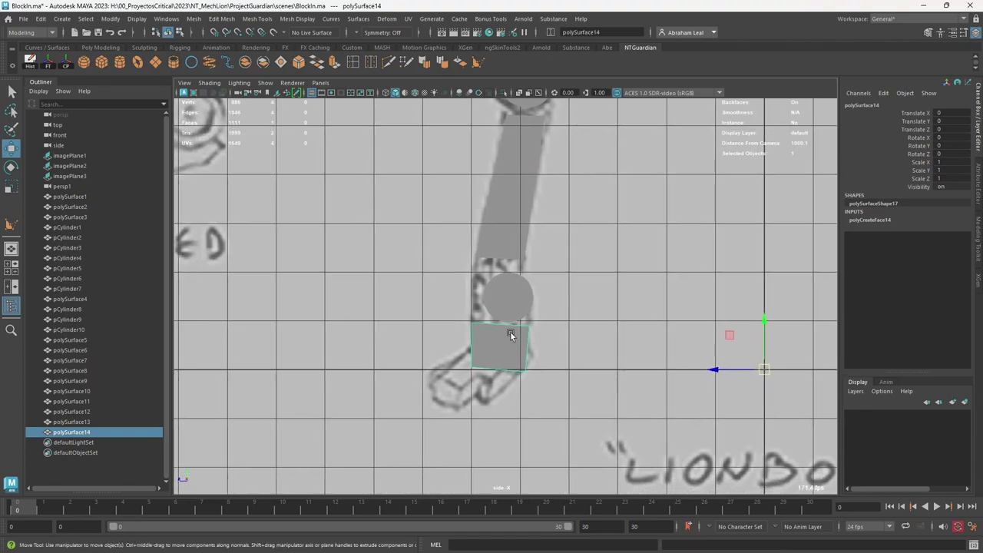
- Draw the front paw as a tapered four-sided polygon ahead of the ankle block and shift it back to Z -2.569
key("g")
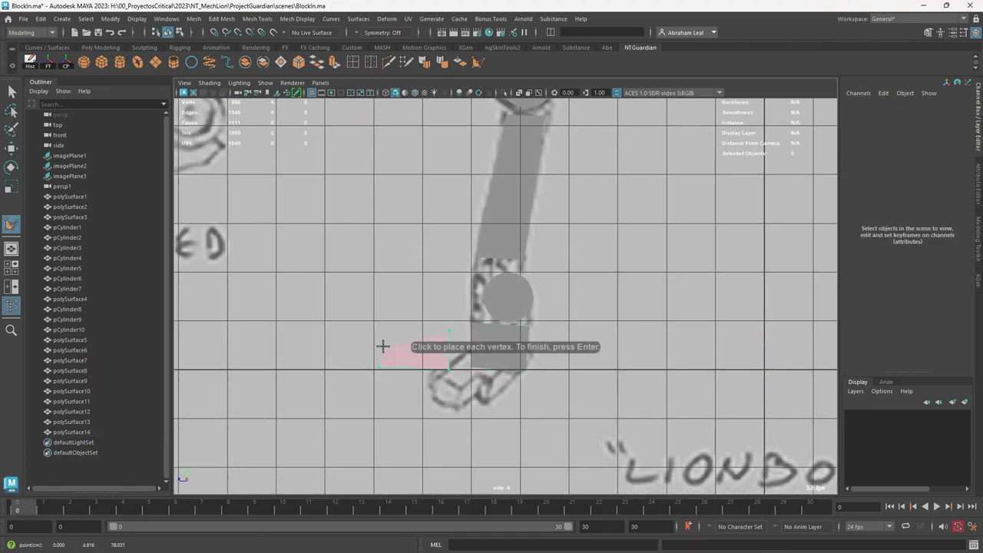
key("Return")
key("w")
scroll(432, 365, "down", 1)
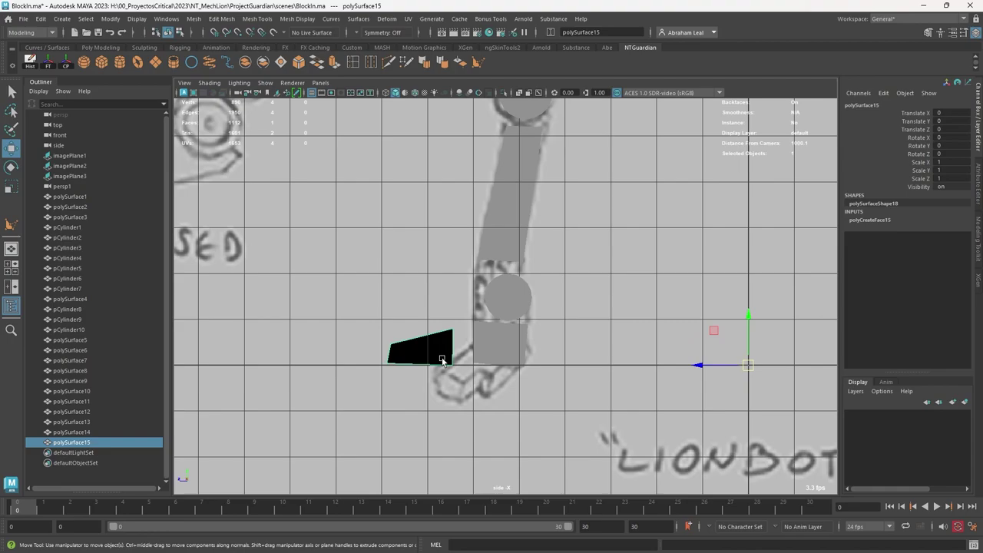
left_click_drag(698, 366, 709, 362)
left_click(541, 353)
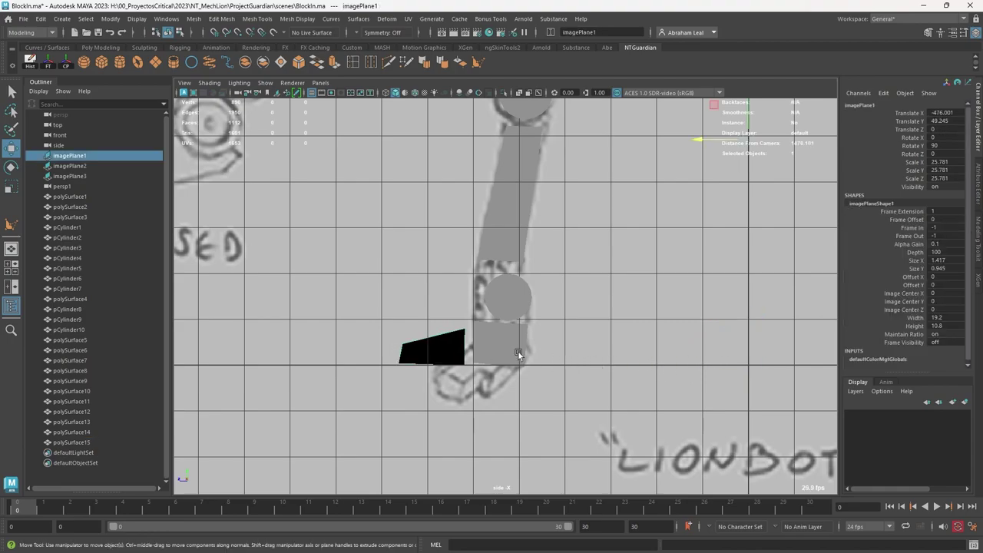
- Select the four front leg polygons in the perspective view and move them sideways to X 22.582, in line with the leg cylinders
key("space")
left_click_drag(519, 358, 488, 370)
key("q")
left_click(486, 364)
left_click(516, 357, "shift")
left_click(520, 300, "shift")
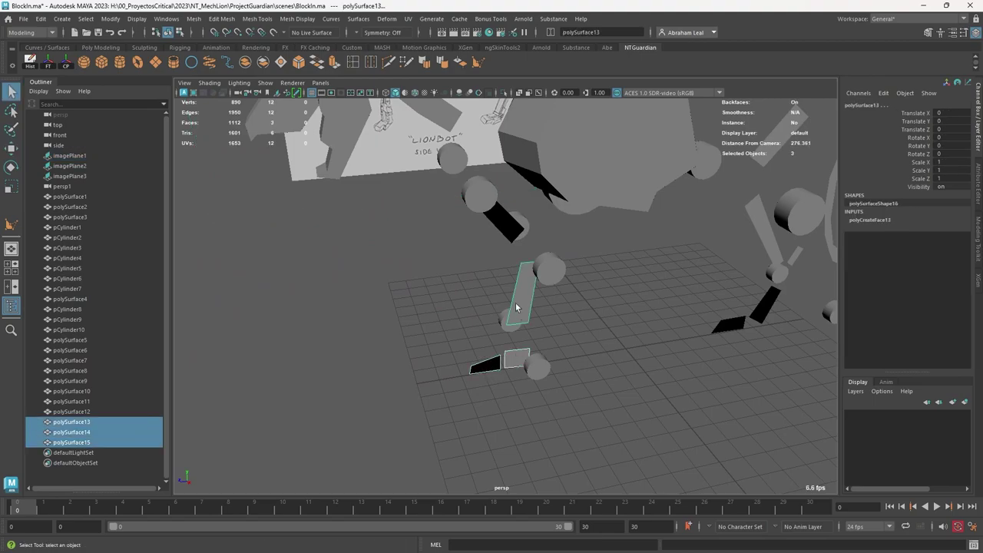
left_click(516, 229, "shift")
left_click_drag(518, 230, 524, 317, "alt")
key("w")
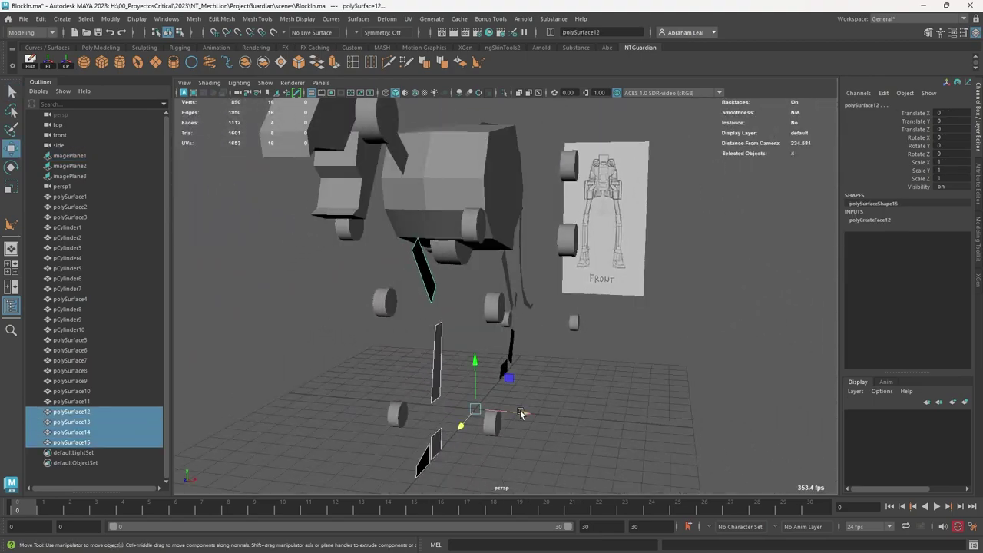
left_click_drag(522, 416, 561, 335)
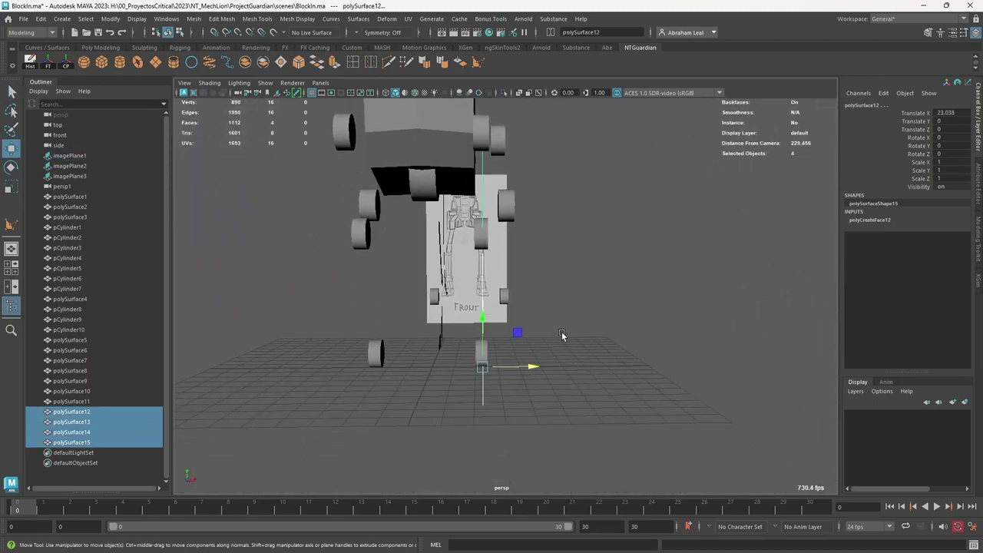
left_click_drag(539, 367, 530, 371)
- Extrude the four front leg polygons outward along X to give them thickness, and return to object selection
key("ctrl+e")
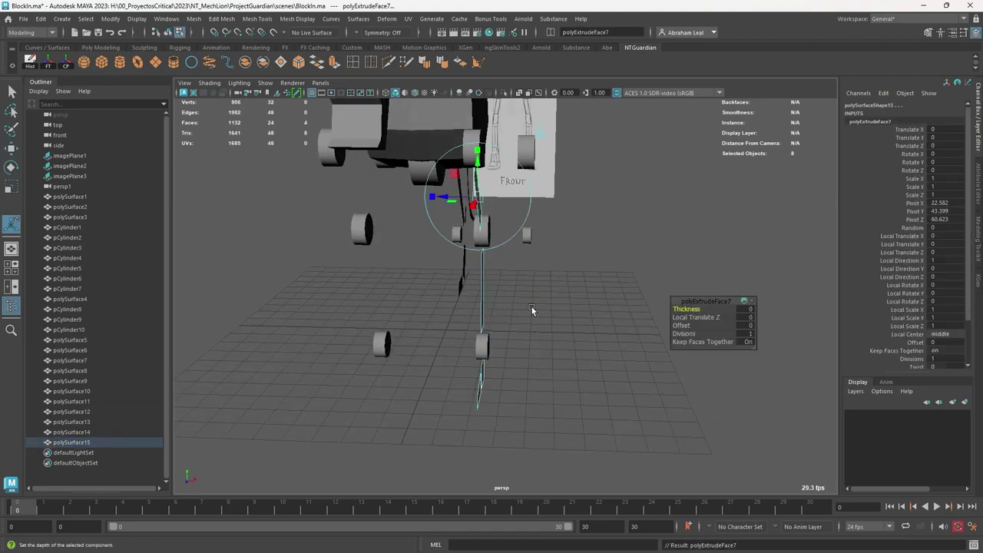
left_click_drag(450, 198, 451, 198)
key("ctrl+z")
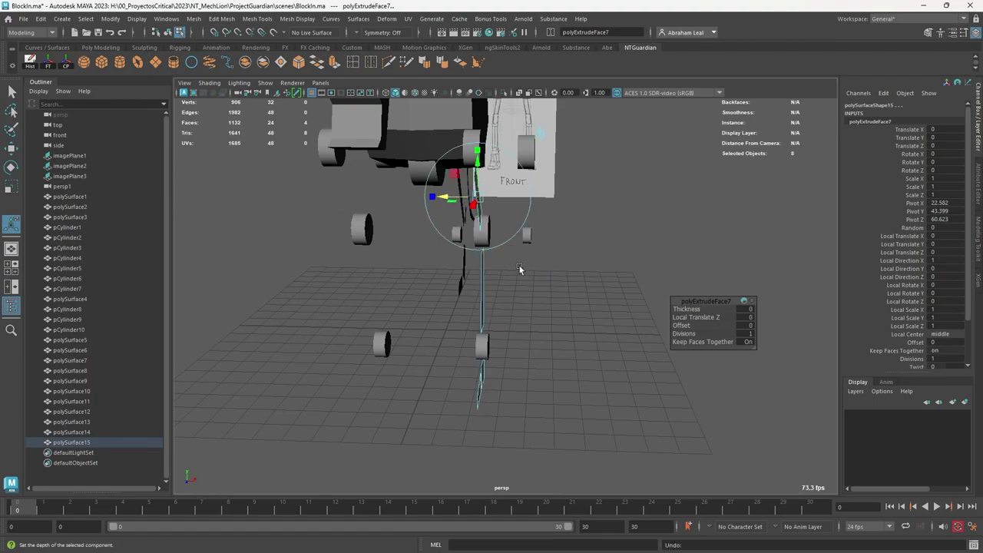
left_click_drag(520, 269, 529, 288, "alt")
key("w")
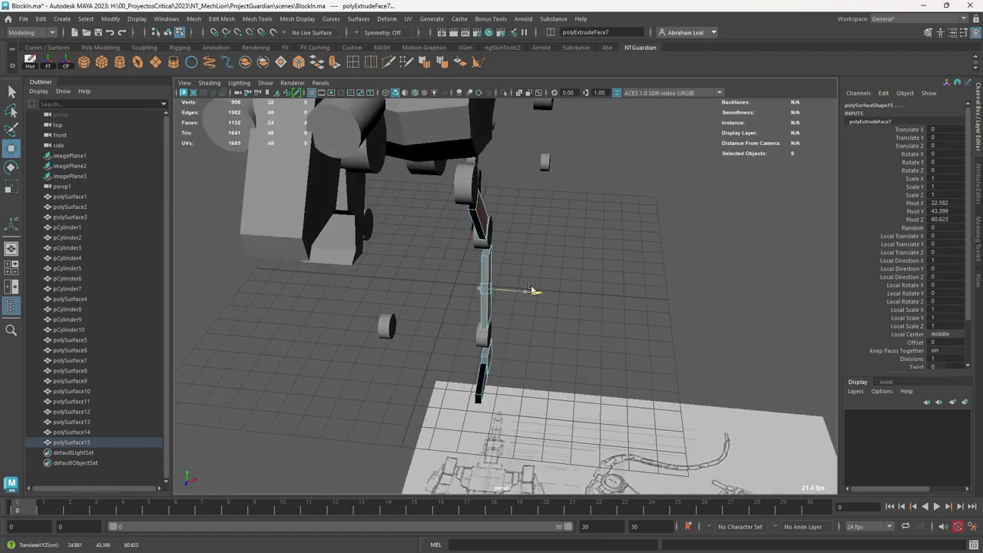
left_click(548, 267)
key("F8")
- Reverse the normals of the black upper front leg segment and front paw
left_click_drag(540, 201, 503, 173, "alt")
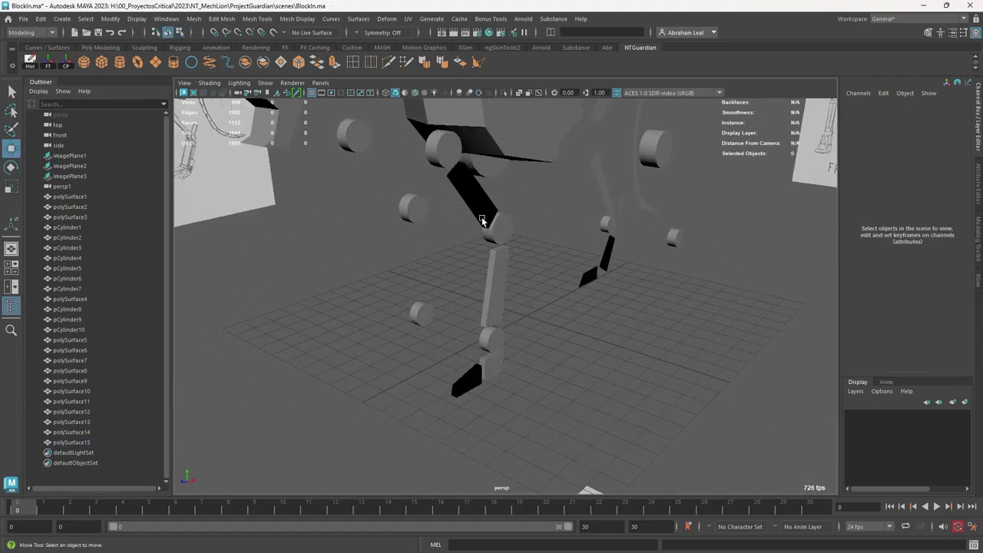
left_click(482, 216)
left_click_drag(485, 219, 540, 219, "alt")
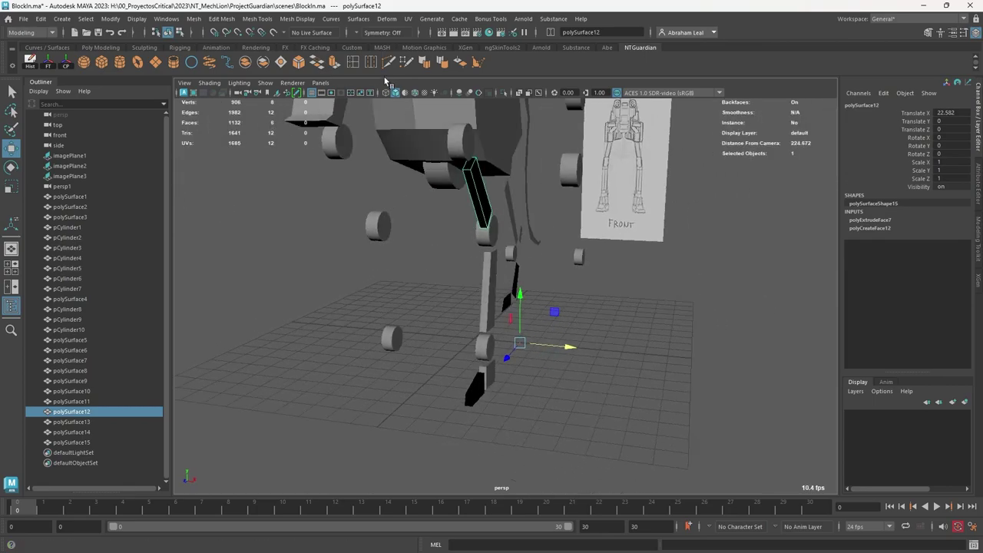
left_click(477, 392, "shift")
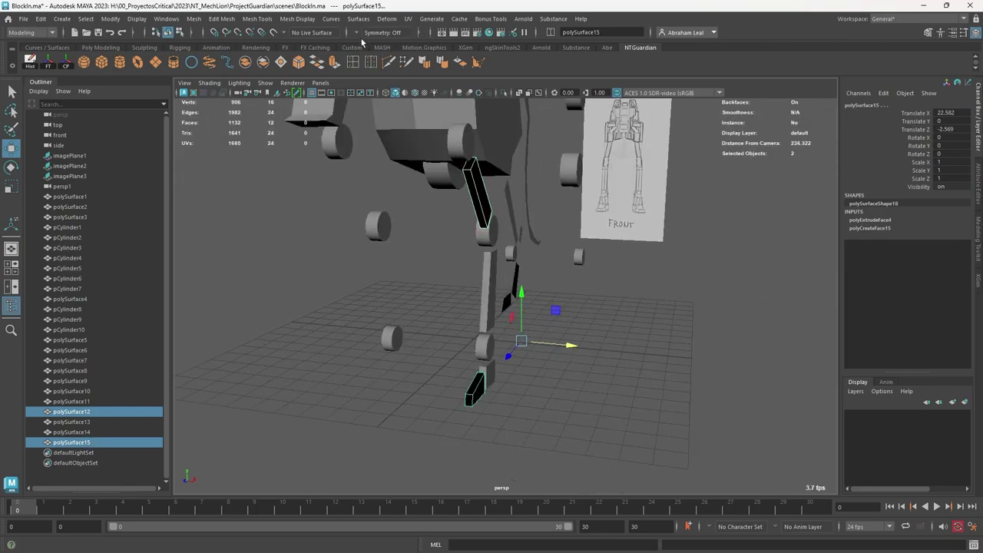
left_click(461, 66)
left_click_drag(536, 283, 590, 234, "alt")
left_click(567, 275)
- Combine the four front leg segments into a single mesh
scroll(516, 195, "up", 3)
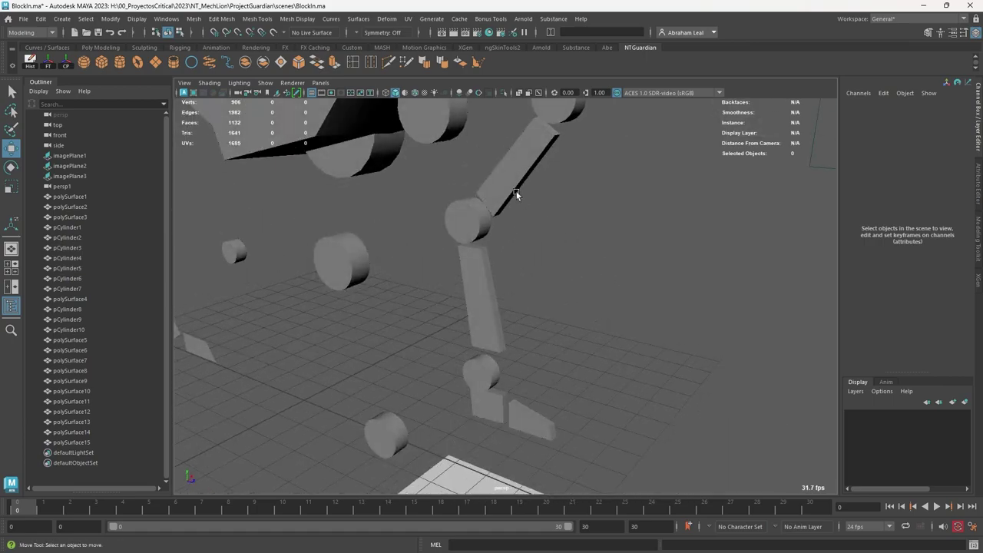
left_click(516, 195)
left_click(483, 281, "shift")
left_click(479, 408, "shift")
left_click(533, 399, "shift")
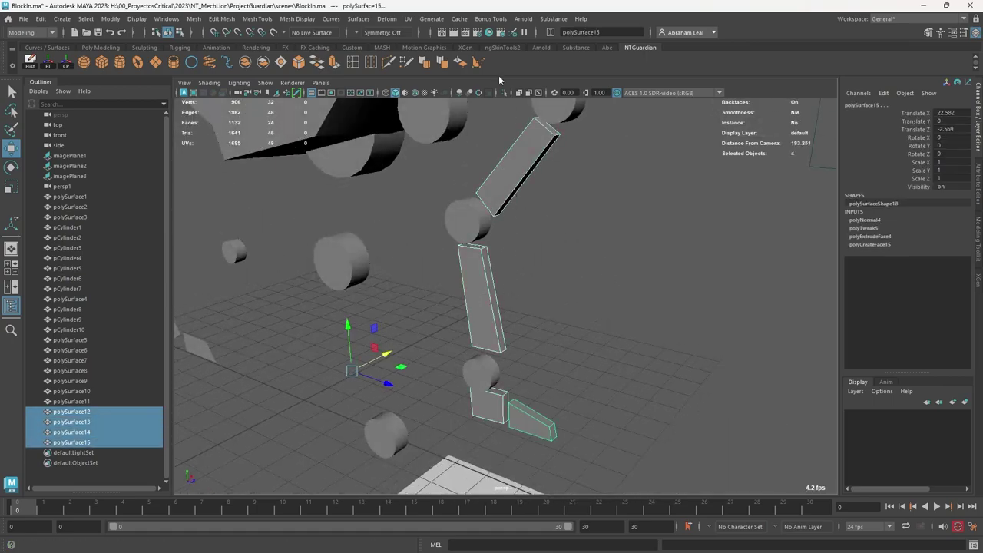
left_click(244, 63)
- Delete the large inner side face of each of the four front leg segments
right_click_drag(509, 158, 509, 178)
left_click(482, 407)
left_click(482, 407, "shift")
left_click(528, 428, "shift")
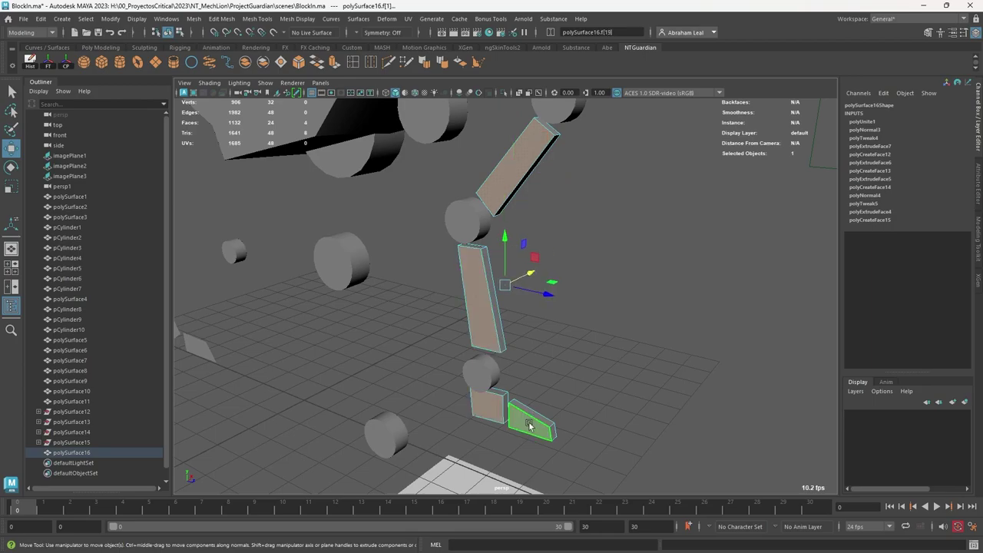
key("Delete")
- Mirror the front leg mesh about its bounding box on the X axis in the negative direction, merging border vertices
left_click(491, 195)
right_click_drag(509, 176, 509, 179, "shift")
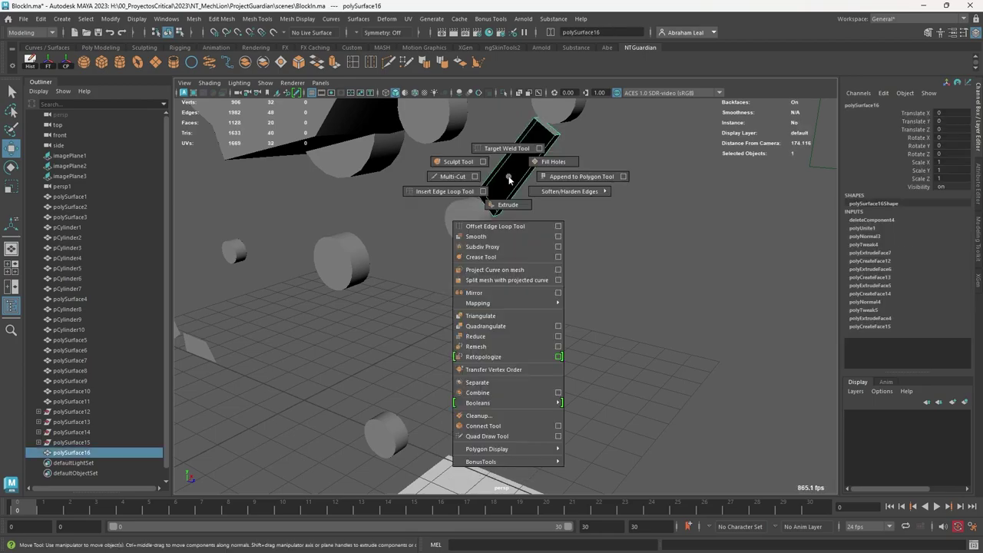
left_click(558, 293)
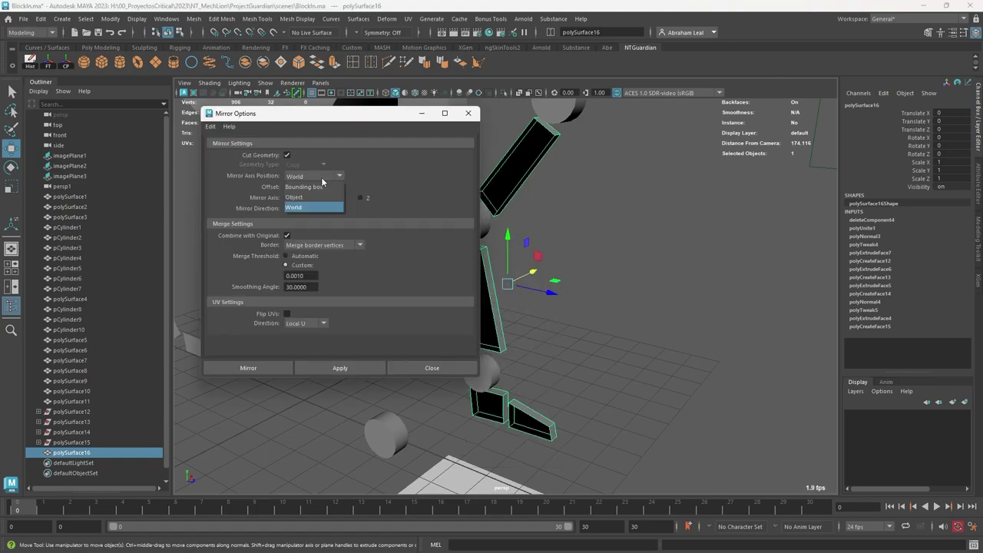
left_click(320, 187)
left_click_drag(491, 244, 571, 224, "alt")
left_click(288, 369)
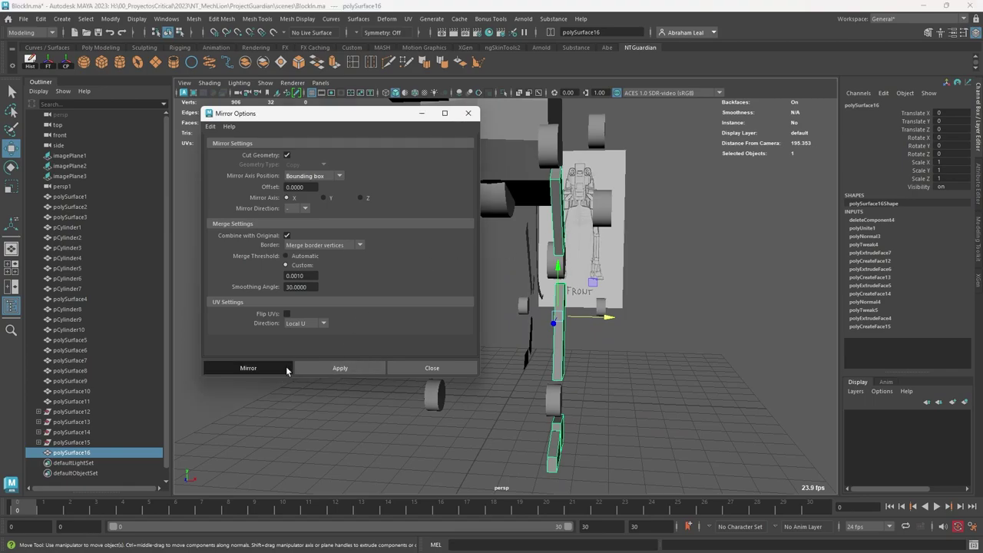
- Mirror the front leg to the other side of the body with the X mirror axis position set to World
left_click_drag(513, 330, 562, 334, "alt")
left_click(566, 232)
left_click(565, 231)
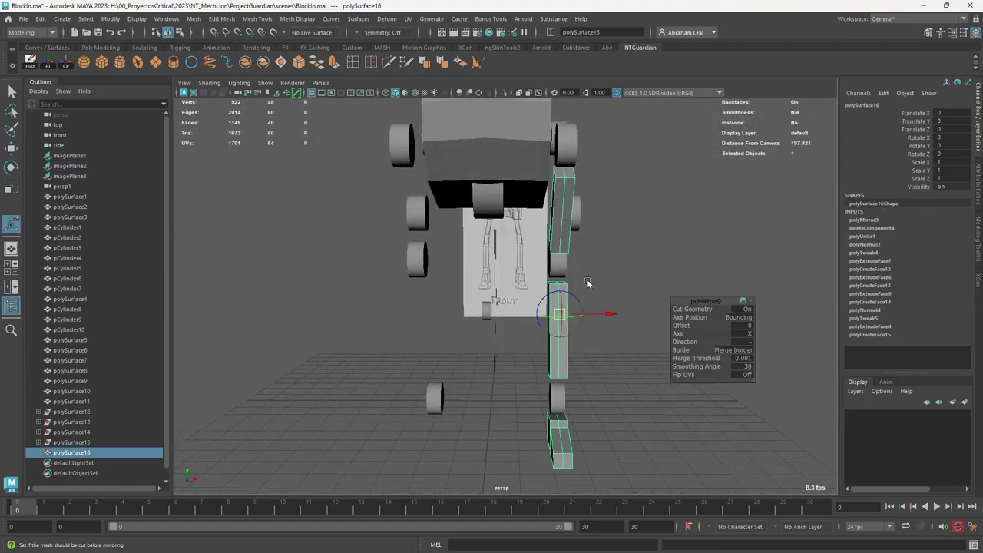
right_click(565, 225, "shift")
left_click(613, 340)
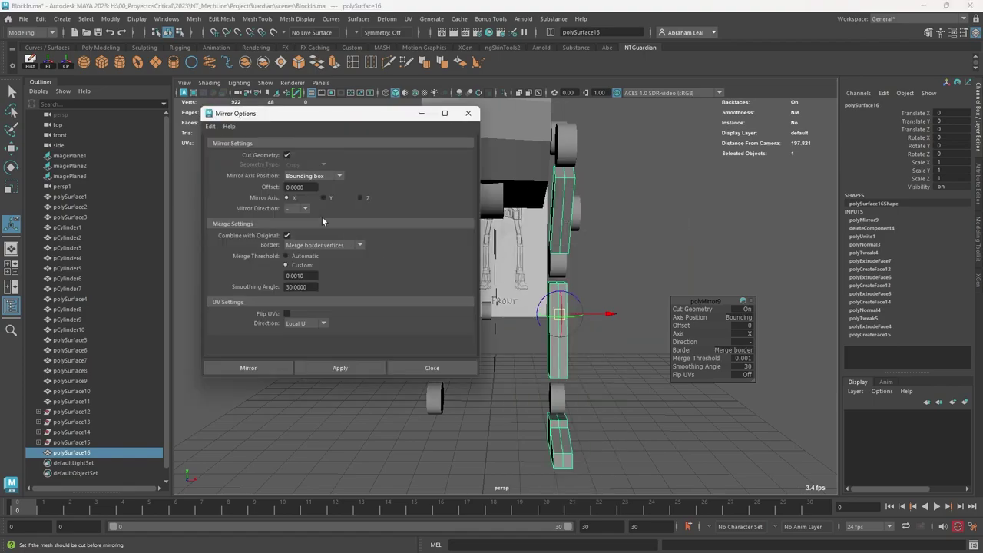
left_click(314, 176)
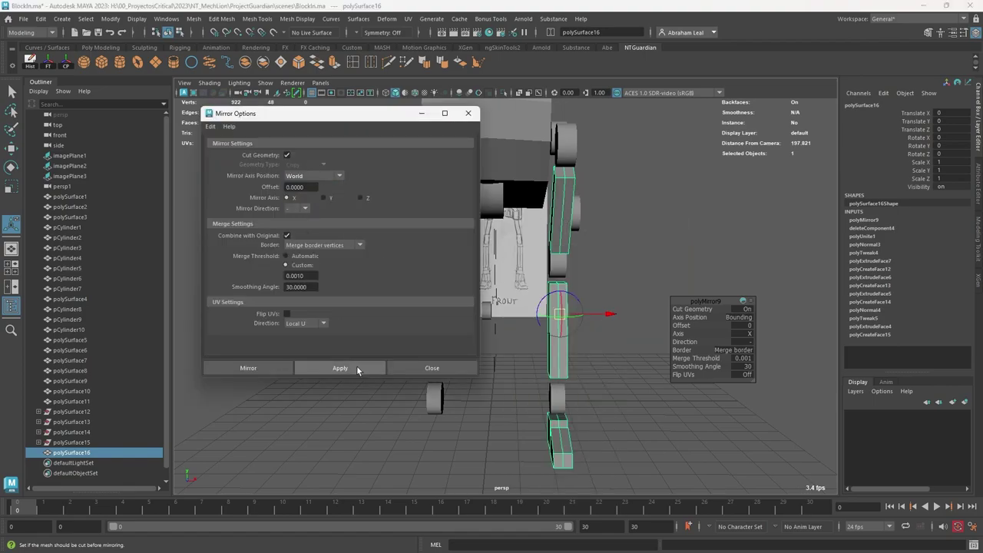
left_click(356, 369)
left_click(660, 268)
left_click_drag(660, 269, 522, 332, "alt")
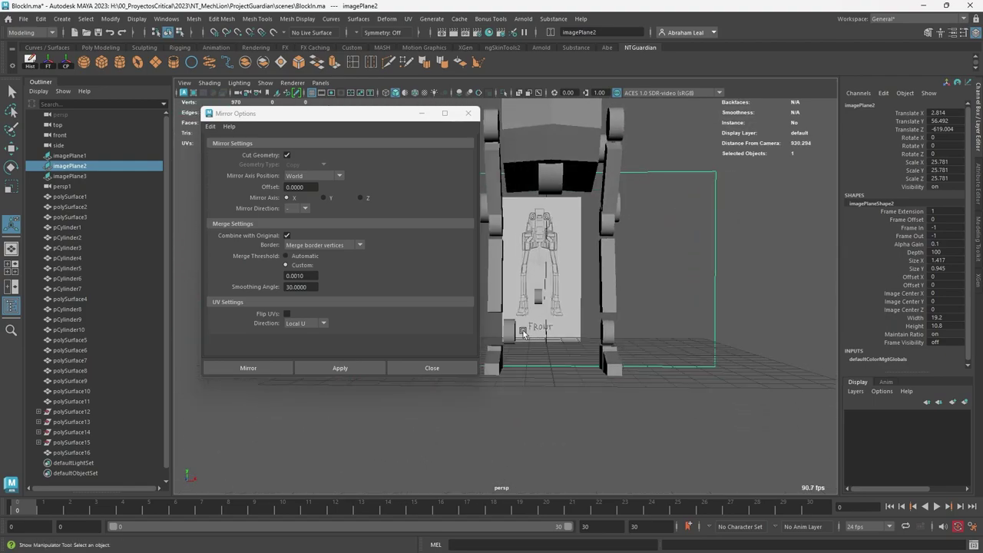
- Mirror the front ankle cylinder again across the world X axis so its opposite copy matches the leg
left_click(612, 334)
left_click_drag(612, 334, 550, 346, "alt")
right_click_drag(524, 335, 523, 289)
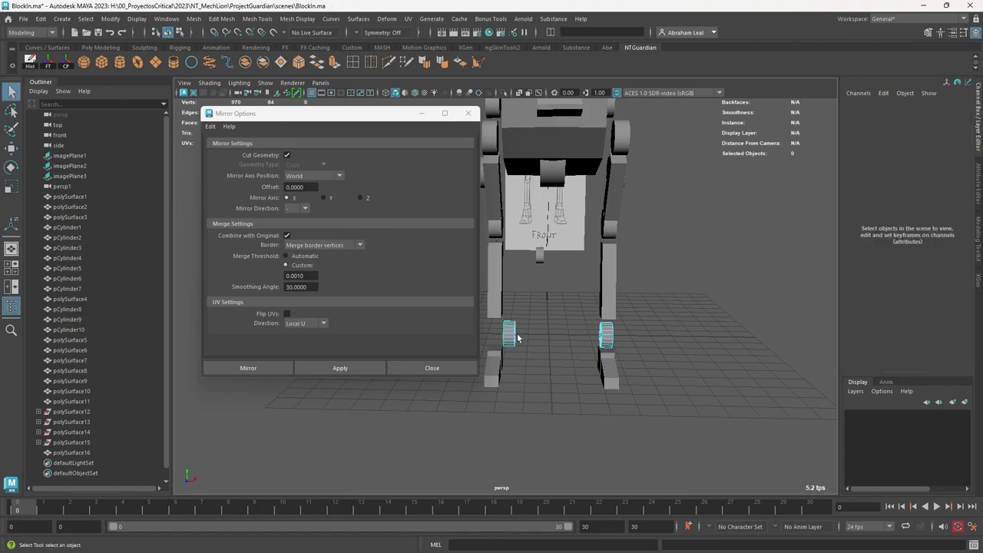
double_click(516, 334)
right_click_drag(512, 335, 512, 291)
right_click_drag(615, 334, 596, 353)
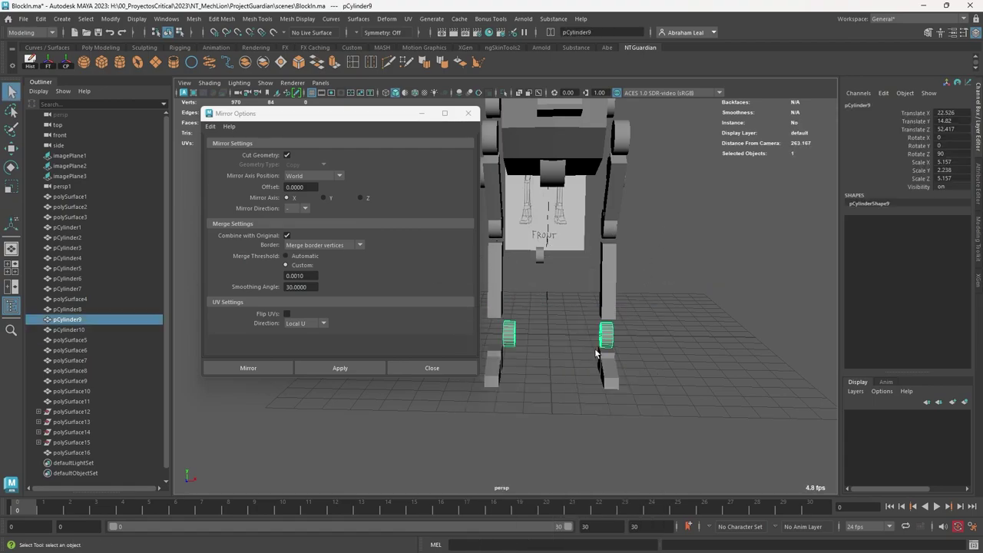
left_click(351, 370)
- Repeat the world X mirror on the hind leg's ankle, knee and hip joint cylinders
left_click(503, 277)
left_click_drag(507, 278, 745, 277, "alt")
left_click(698, 246)
key("g")
left_click(684, 182)
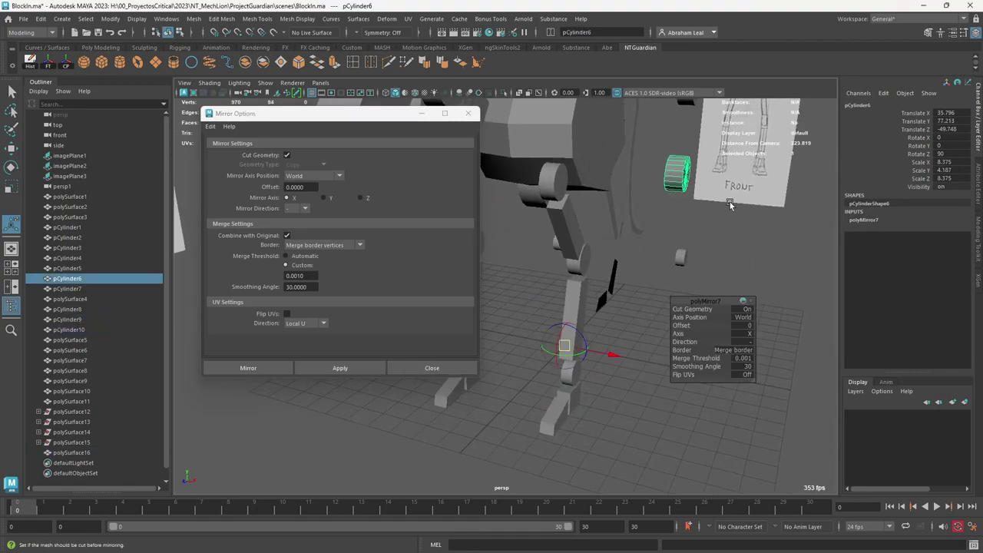
key("g")
left_click_drag(730, 204, 703, 281, "alt")
left_click(588, 209)
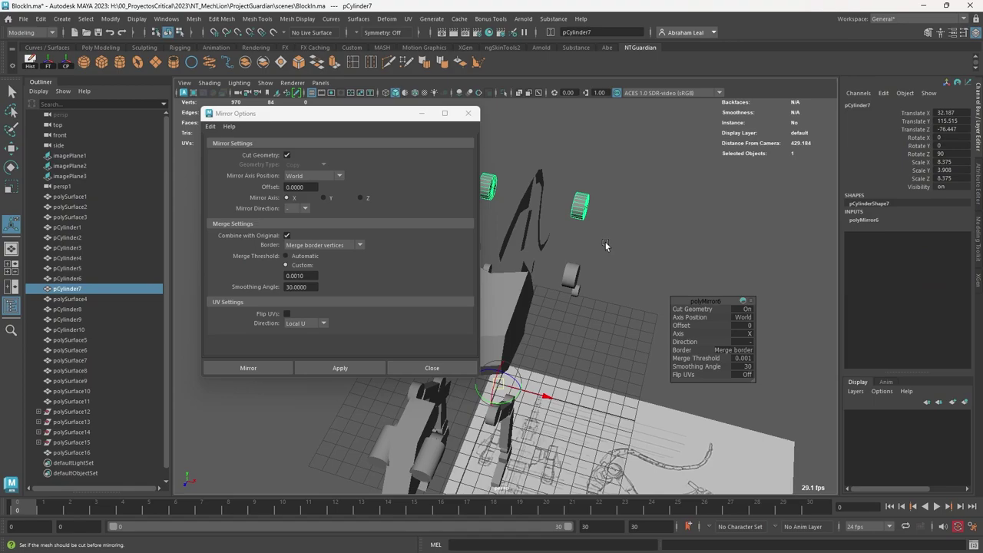
key("g")
left_click(637, 239)
- Select the thigh, shin, lower leg and paw polygons of the hind leg and move them sideways to about X 35.7, aligned with the hind cylinders
left_click_drag(636, 239, 575, 332, "alt")
left_click(627, 241)
key("q")
left_click(634, 340, "shift")
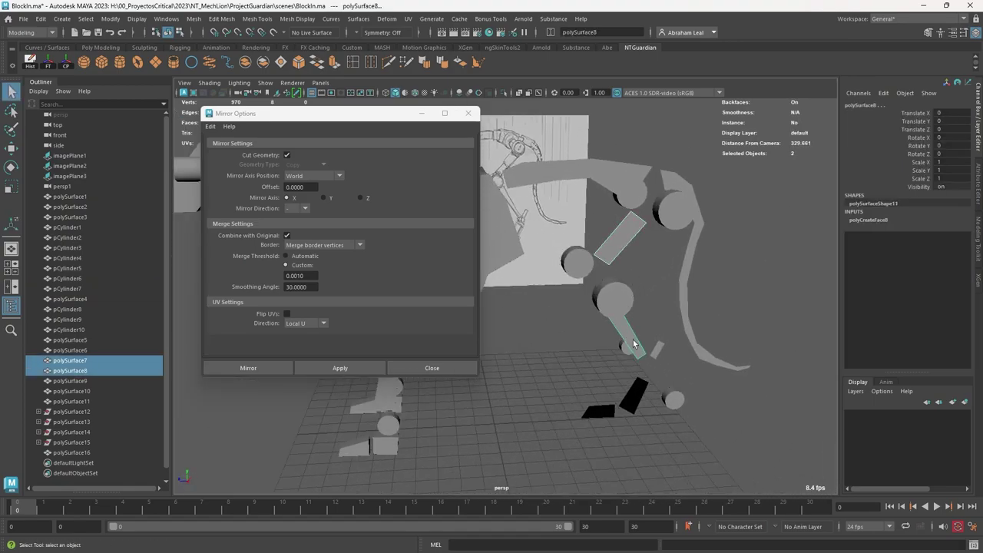
left_click_drag(633, 340, 646, 345, "alt")
left_click(625, 387, "shift")
left_click(610, 396, "shift")
left_click_drag(643, 394, 666, 394, "alt")
left_click_drag(601, 359, 636, 340, "alt")
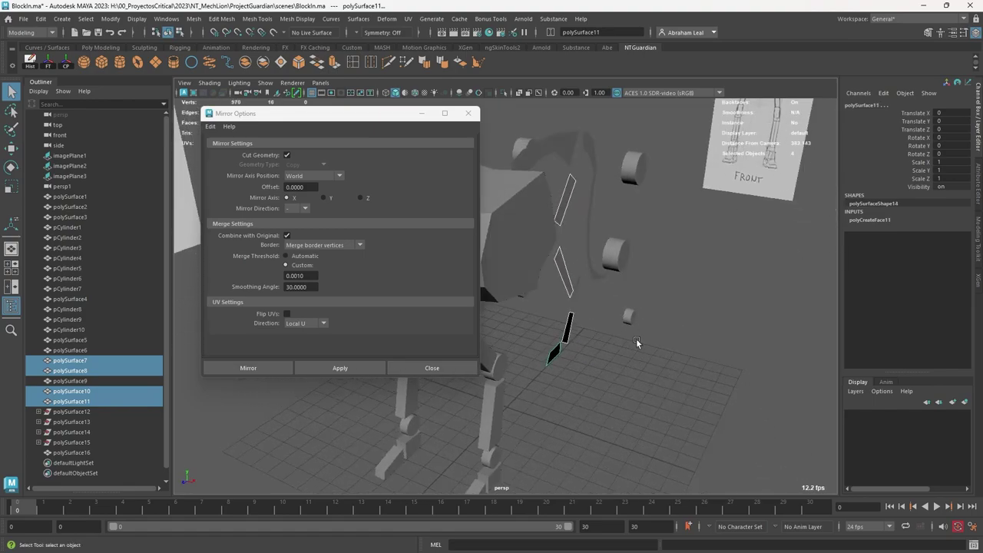
key("w")
left_click_drag(560, 419, 630, 344, "alt")
- Extrude the four hind leg polygons sideways to give them thickness
key("ctrl+e")
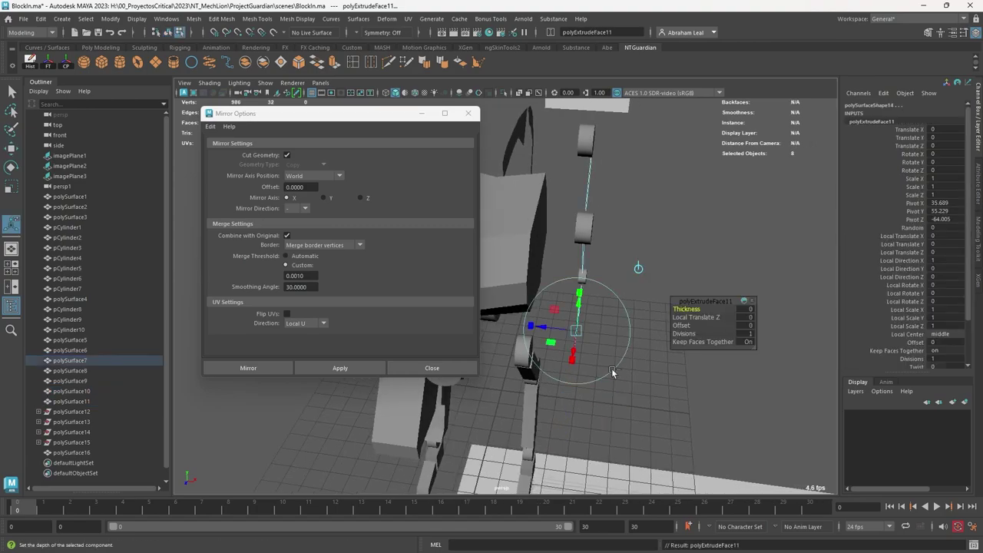
left_click_drag(640, 265, 553, 368)
left_click(538, 392)
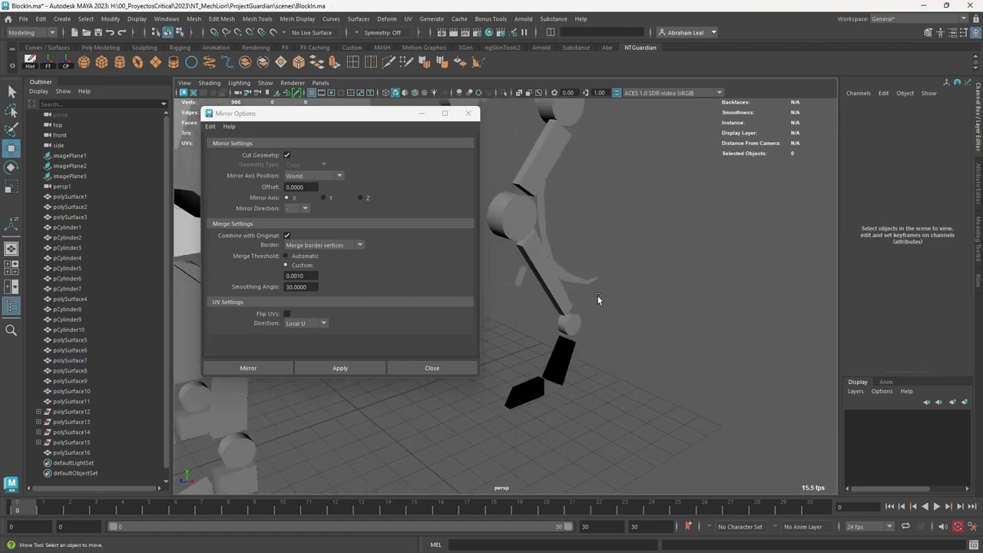
- Reverse the normals of the hind lower leg and paw blocks, and delete the side face of the hind shin
left_click(538, 392, "shift")
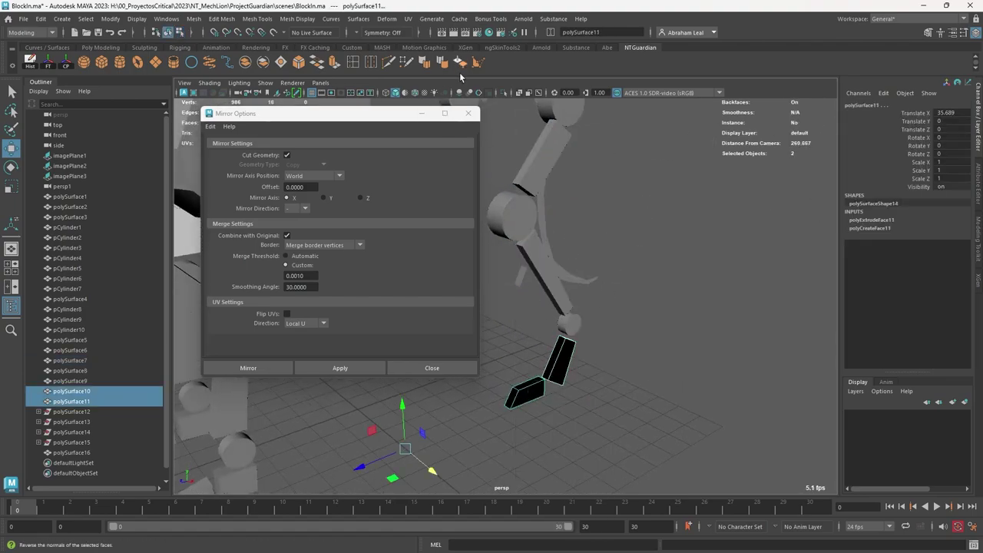
left_click(461, 67)
left_click_drag(537, 307, 606, 338, "alt")
left_click(584, 349)
left_click_drag(503, 354, 616, 323, "alt")
left_click(615, 267)
key("q")
right_click_drag(615, 267, 643, 247)
left_click(602, 278)
key("Delete")
- Combine the four hind leg blocks into one mesh and delete the remaining faces on the same side
left_click(599, 144)
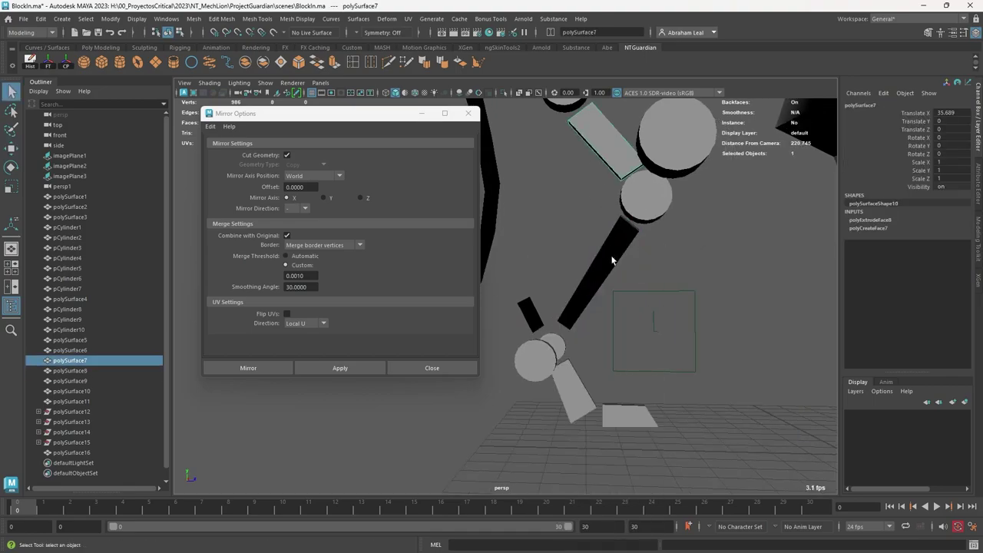
left_click(612, 261, "shift")
left_click(608, 410, "shift")
left_click(573, 394, "shift")
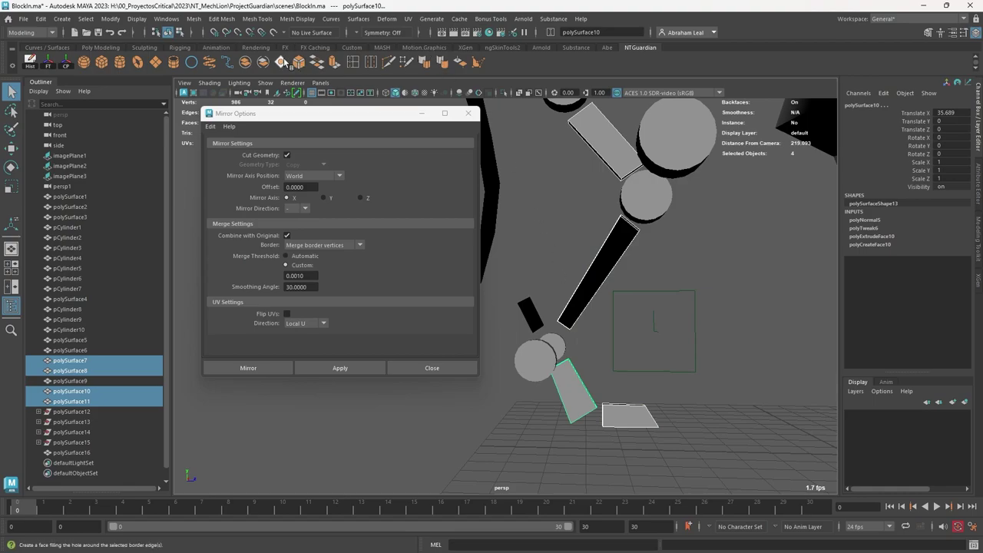
left_click(252, 62)
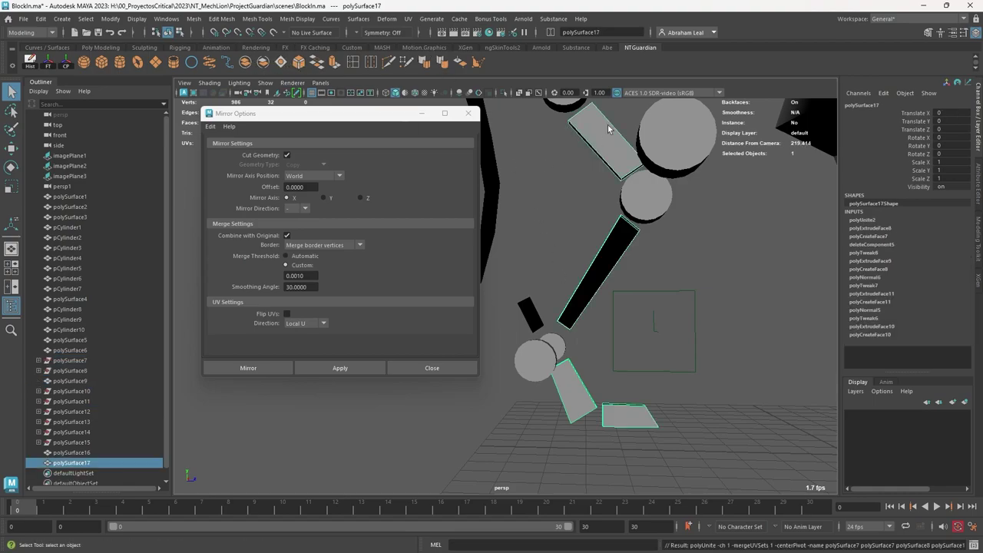
left_click(567, 387, "shift")
key("Delete")
- Mirror the combined hind leg mesh on X about its bounding box to double its thickness
left_click_drag(625, 423, 640, 393, "alt")
right_click_drag(640, 393, 576, 346, "alt")
left_click(565, 170)
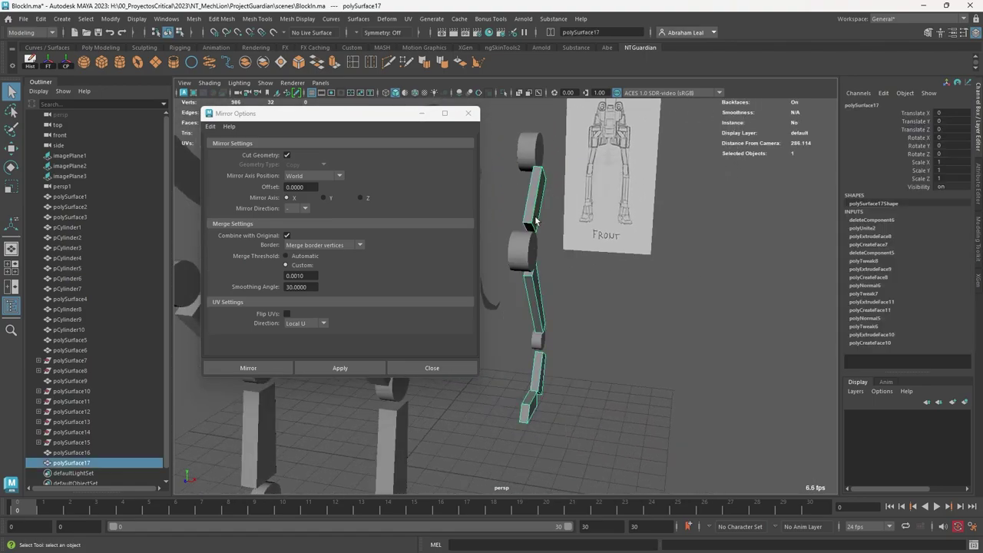
left_click_drag(565, 171, 473, 212, "alt")
left_click(309, 176)
left_click(304, 189)
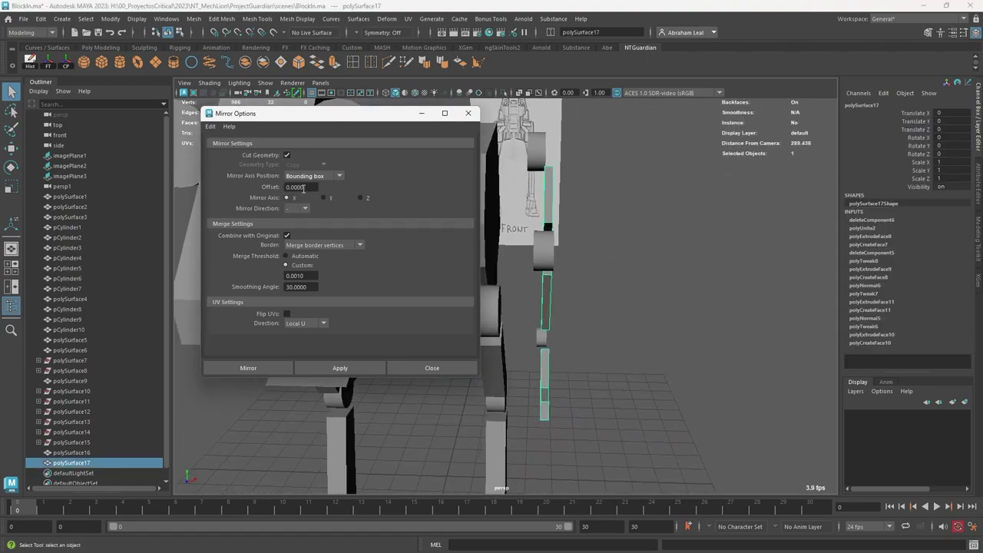
left_click(352, 368)
- Mirror the combined hind leg mesh across the world X axis to create the opposite leg
left_click_drag(457, 346, 652, 260, "alt")
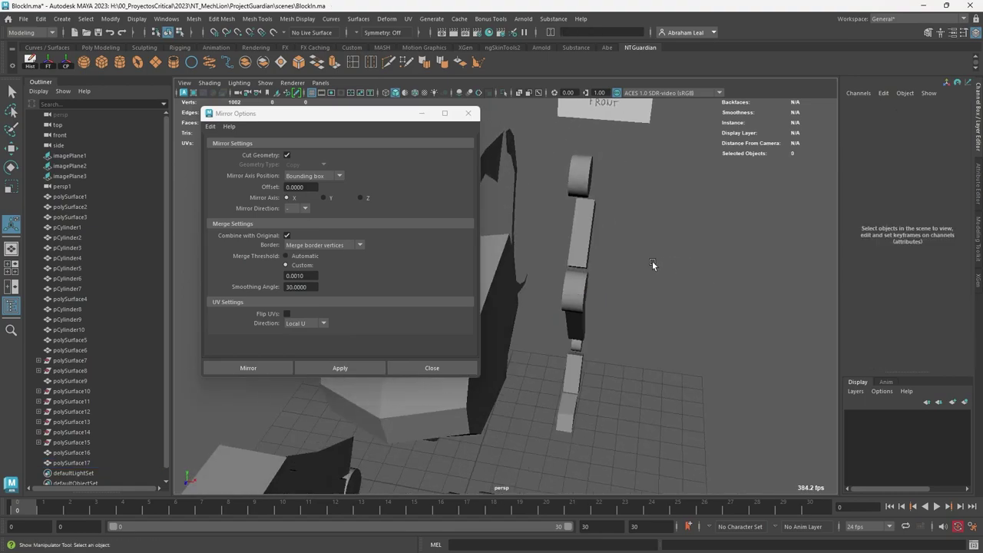
left_click(337, 177)
left_click(313, 207)
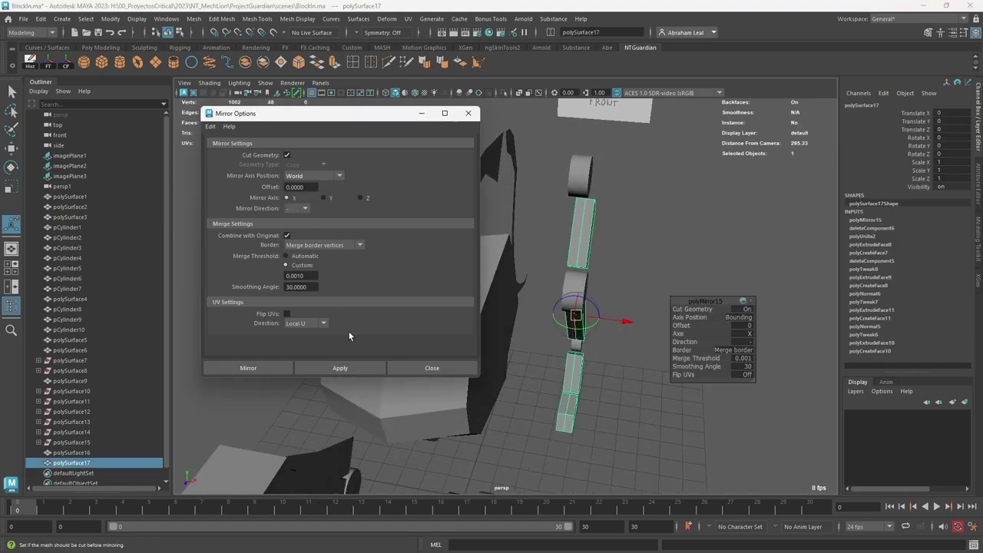
left_click(353, 370)
- Extrude the rear spine polygon behind the main body sideways to give it thickness
left_click_drag(614, 265, 599, 282, "alt")
left_click(676, 219)
left_click_drag(676, 219, 650, 276, "alt")
left_click(607, 263)
key("ctrl+e")
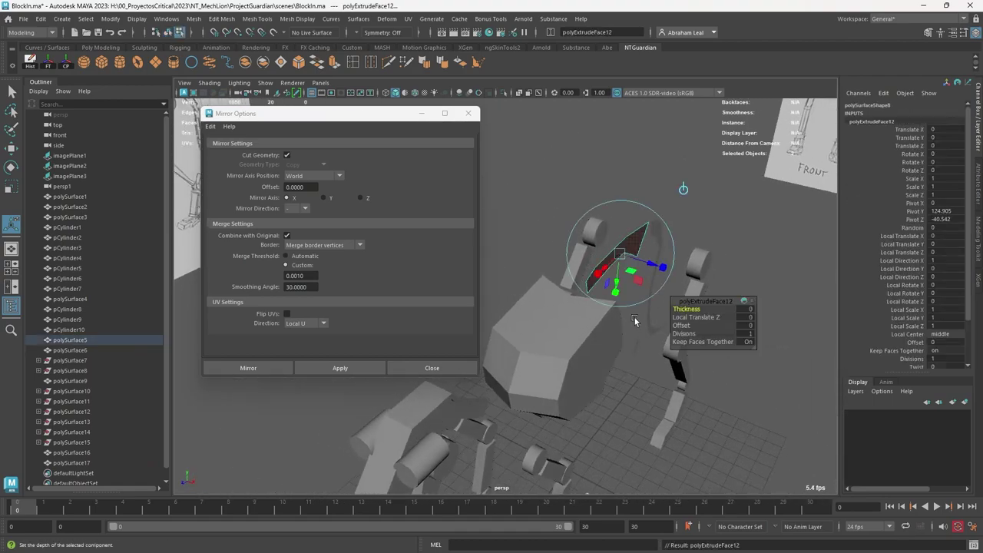
left_click_drag(637, 323, 659, 336, "alt")
left_click_drag(662, 267, 668, 189)
left_click(666, 185)
- Cut an edge across the rear spine's side face with Multi-Cut, joining its upper corner to the bend on the underside
right_click_drag(666, 185, 710, 300, "alt")
left_click_drag(710, 300, 673, 326, "alt")
right_click_drag(673, 326, 691, 330, "alt")
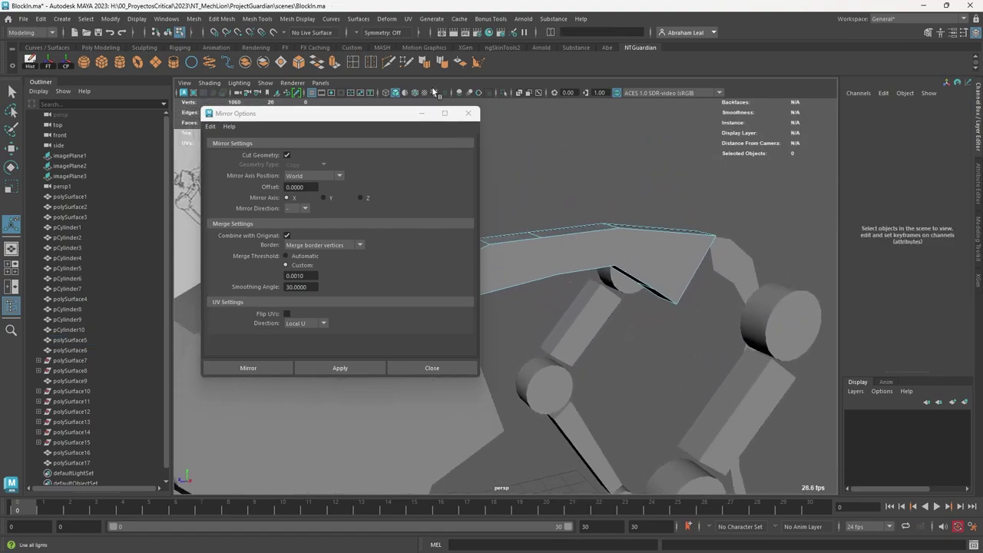
left_click(391, 66)
left_click_drag(548, 227, 570, 182, "alt")
right_click_drag(571, 182, 611, 181, "alt")
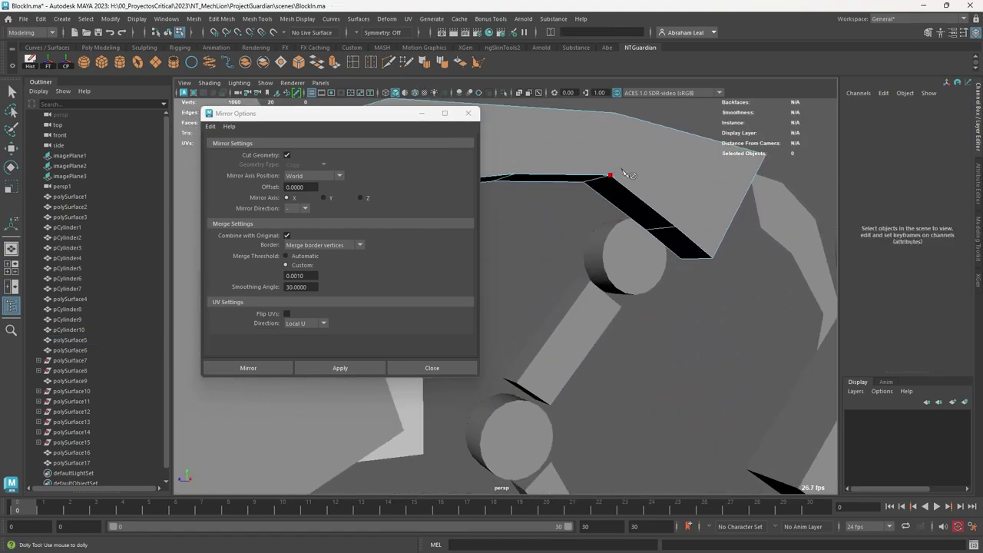
left_click_drag(623, 171, 681, 401, "alt")
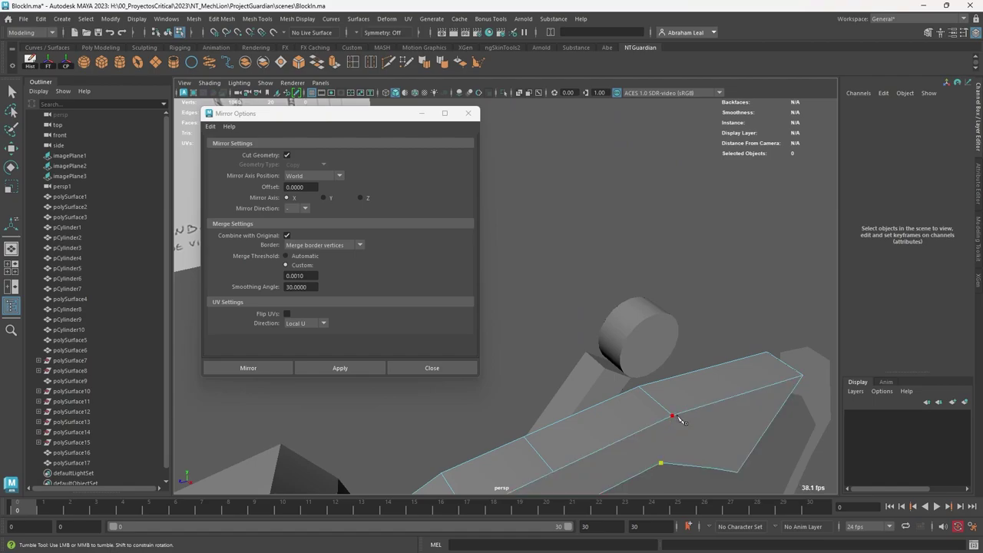
left_click_drag(678, 417, 648, 294, "alt")
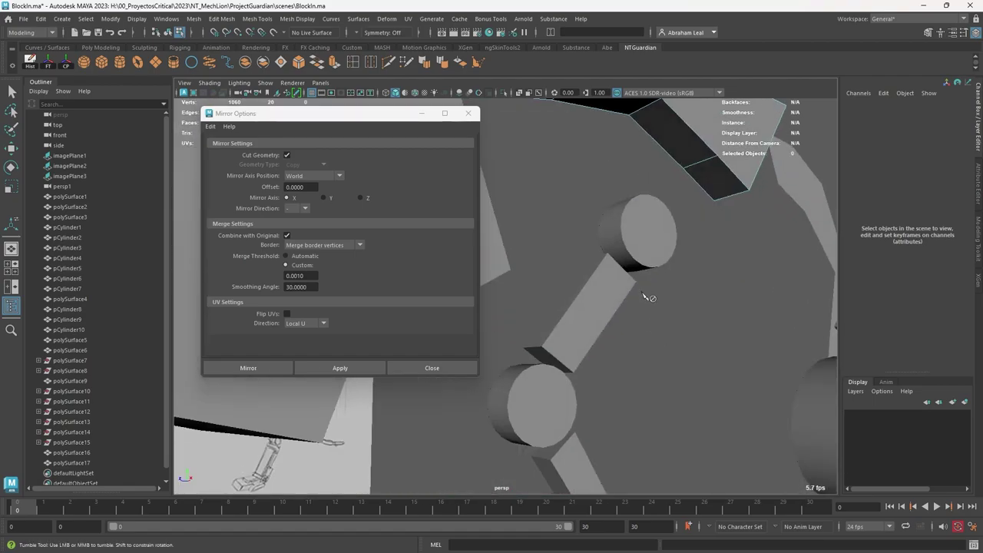
middle_click_drag(647, 295, 653, 361, "alt")
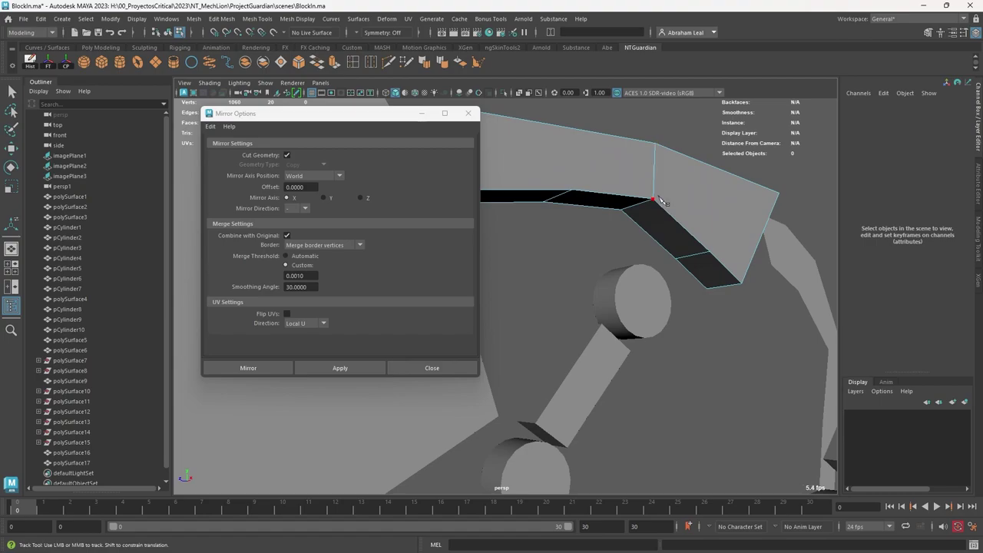
key("q")
- Extrude the side face of the spine's rear section outward to widen the hips, and remove the inner centre faces
left_click_drag(709, 189, 753, 309, "alt")
right_click_drag(752, 309, 628, 250, "alt")
left_click_drag(627, 251, 668, 223, "alt")
key("w")
right_click_drag(668, 224, 701, 223)
left_click_drag(675, 174, 614, 201, "alt")
- Mirror the rear spine and hip piece across the world X axis
left_click(319, 176)
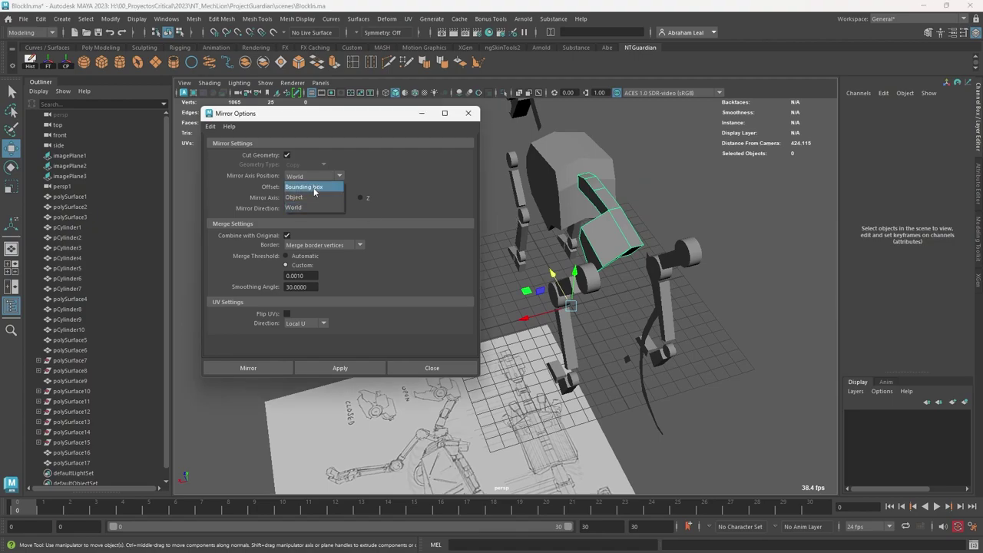
left_click(318, 178)
left_click(323, 197)
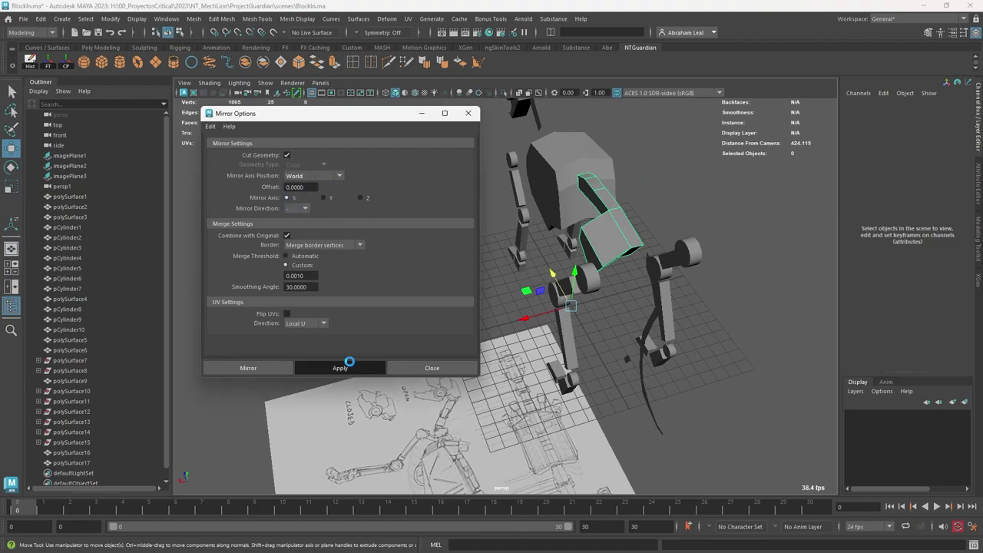
- Extrude the long tail polygon sideways to give it thickness
left_click_drag(687, 213, 593, 195, "alt")
right_click_drag(618, 260, 690, 221)
key("q")
left_click(739, 232)
left_click_drag(730, 234, 574, 206, "alt")
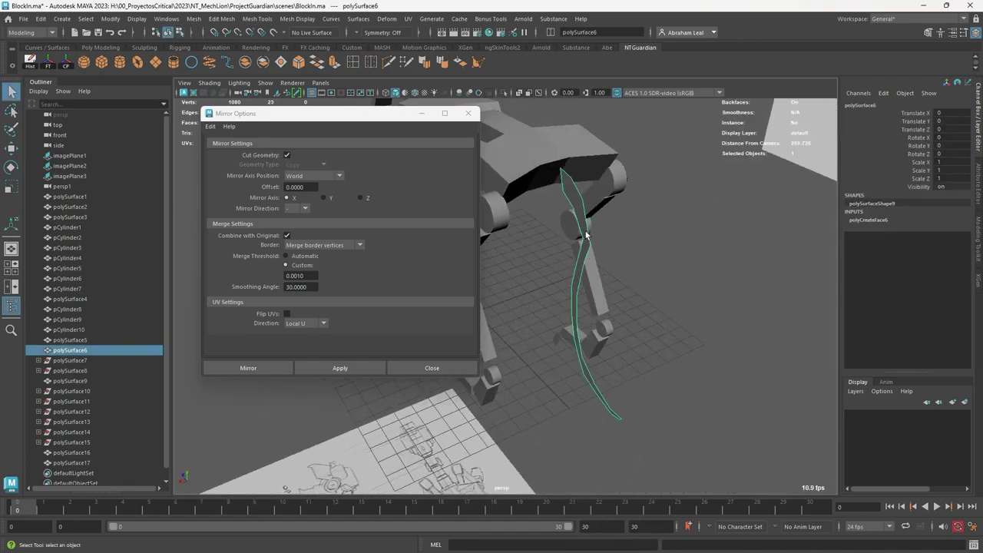
key("ctrl+e")
left_click_drag(546, 315, 554, 242)
- Delete the tail's inner face along the body's centre plane
right_click_drag(555, 241, 570, 222)
key("q")
left_click(587, 205)
left_click(572, 212)
left_click_drag(529, 315, 407, 261, "alt")
left_click(531, 211)
- Mirror the tail mesh across the world X axis
right_click_drag(520, 204, 538, 197)
left_click(569, 212)
left_click(341, 370)
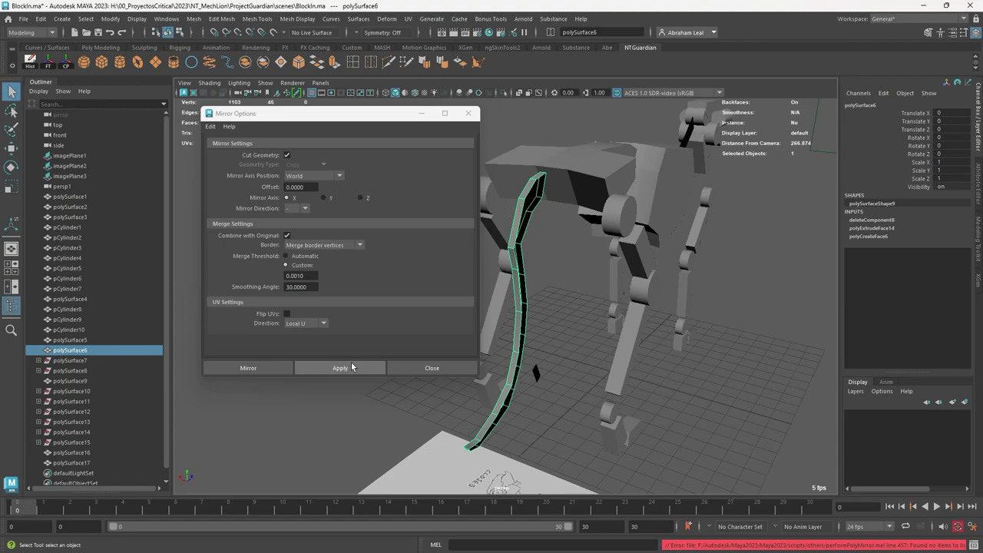
left_click(351, 367)
left_click(674, 270)
- Extrude the neck polygon behind the head sideways and delete its inner face on the centre plane
left_click_drag(588, 334, 734, 285, "alt")
middle_click_drag(691, 278, 619, 271, "alt")
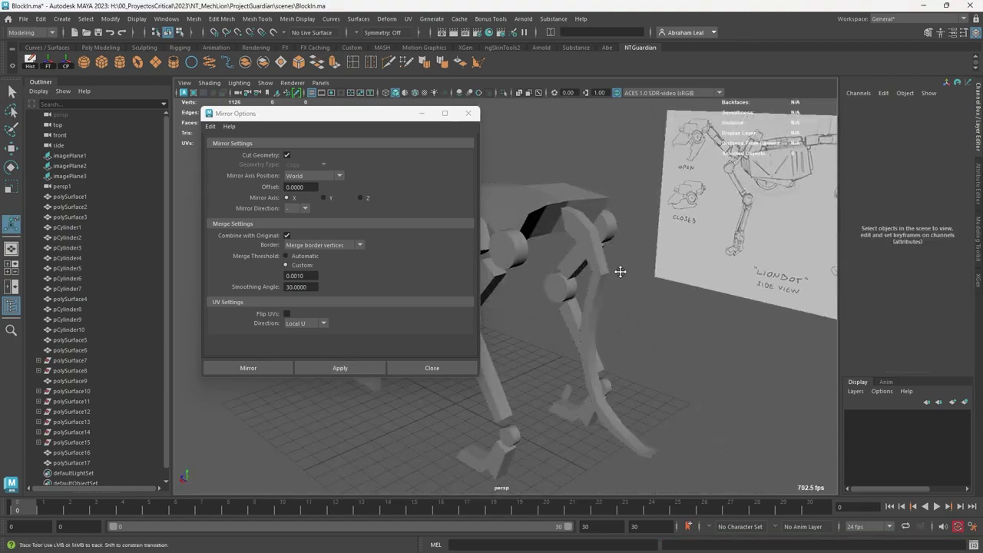
left_click_drag(620, 271, 625, 343, "alt")
middle_click_drag(625, 342, 630, 270, "alt")
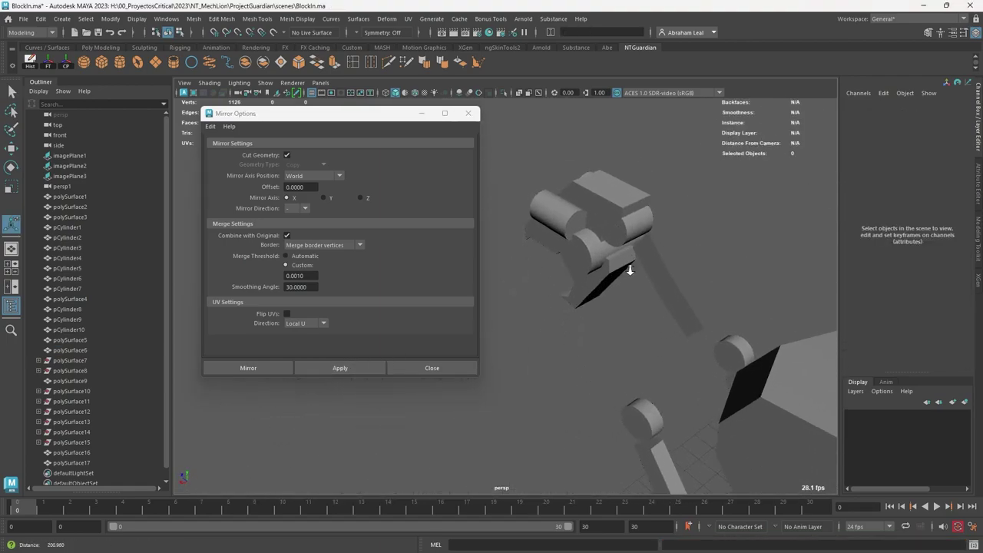
left_click_drag(629, 270, 580, 305, "alt")
left_click(668, 274)
key("ctrl+e")
key("w")
key("F8")
key("F10")
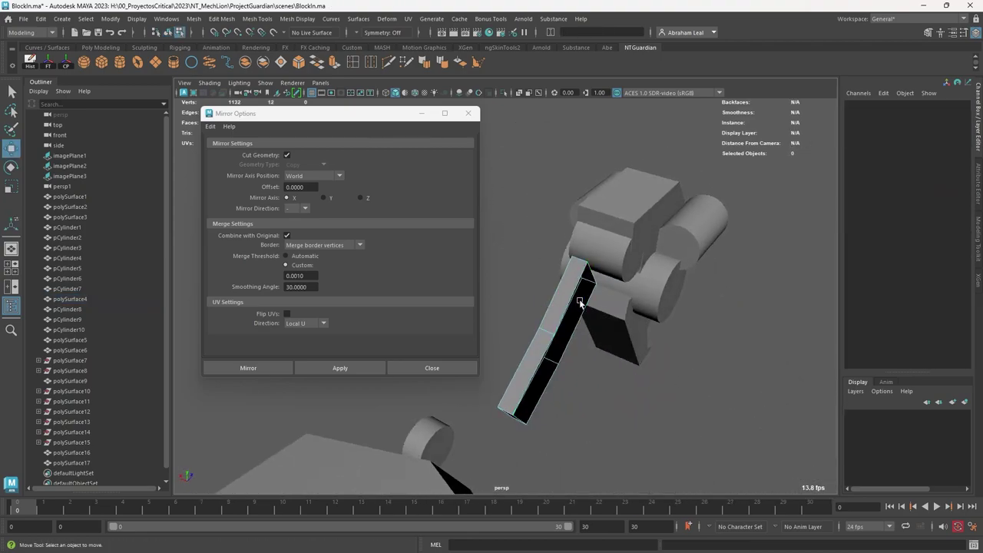
- Mirror the neck mesh across the world X axis
right_click_drag(579, 301, 533, 328)
left_click_drag(437, 256, 343, 160, "alt")
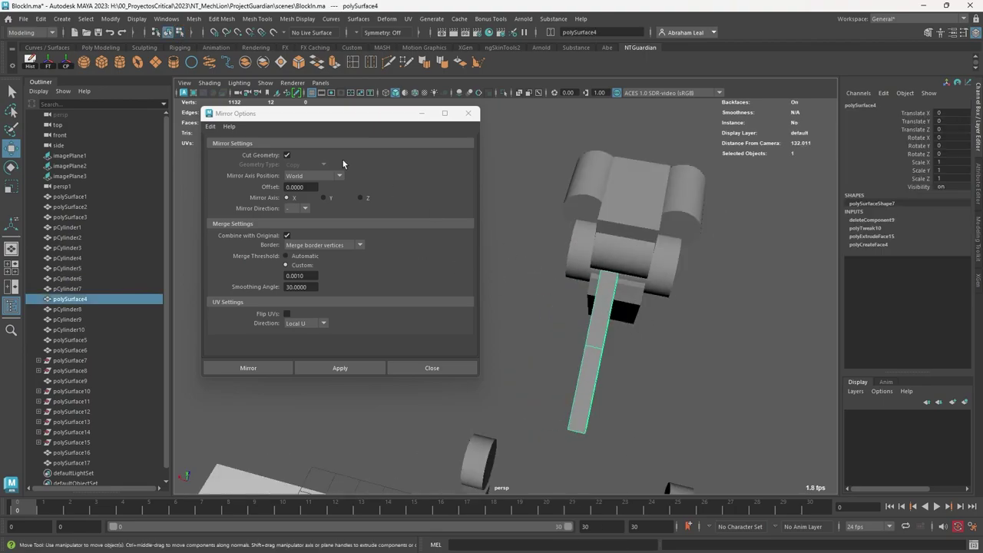
left_click(340, 368)
left_click(533, 342)
- In the side view, duplicate the main body mesh and center the copy's pivot
left_click_drag(533, 342, 593, 315, "alt")
key("space")
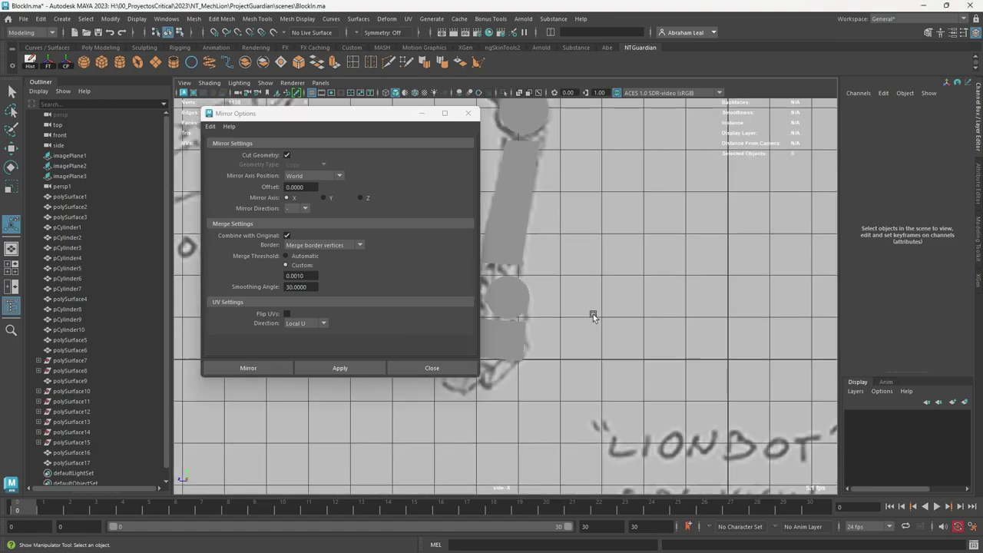
middle_click_drag(593, 314, 753, 363, "alt")
right_click_drag(753, 363, 411, 254, "alt")
middle_click_drag(500, 134, 591, 339, "alt")
right_click_drag(591, 339, 545, 307, "alt")
middle_click_drag(619, 249, 522, 254, "alt")
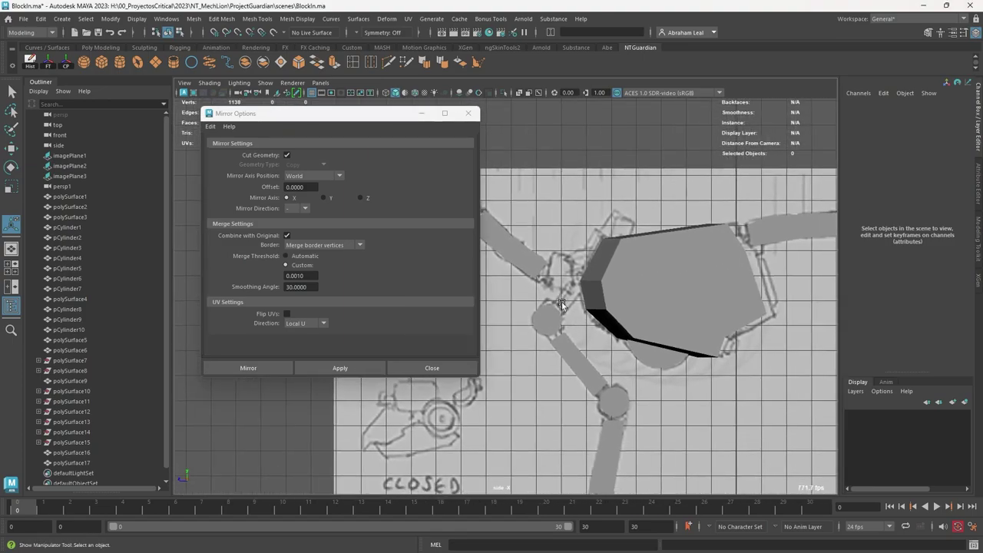
right_click_drag(522, 254, 598, 255, "alt")
left_click(673, 293)
middle_click_drag(697, 314, 646, 310, "alt")
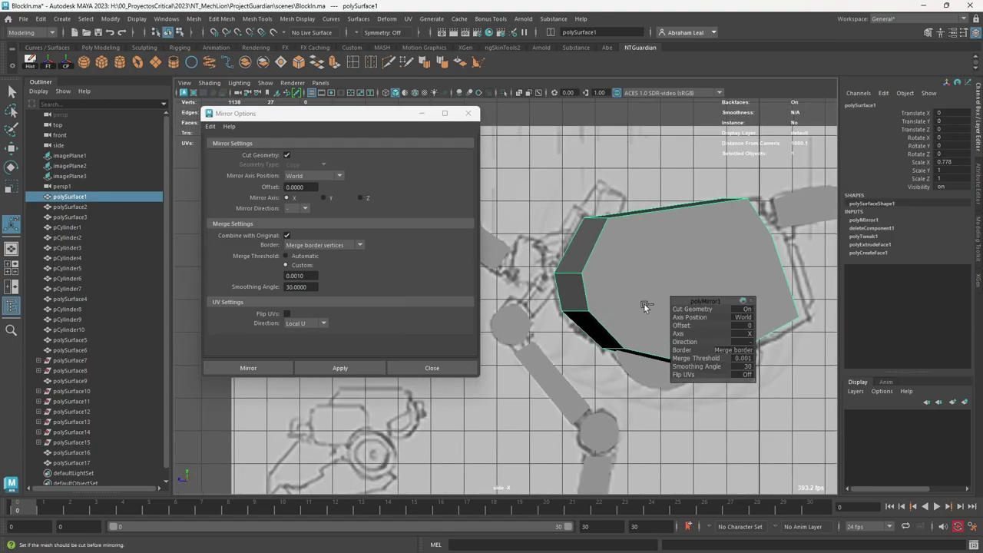
key("ctrl+d")
key("w")
middle_click_drag(591, 297, 652, 289, "alt")
scroll(652, 287, "down", 2)
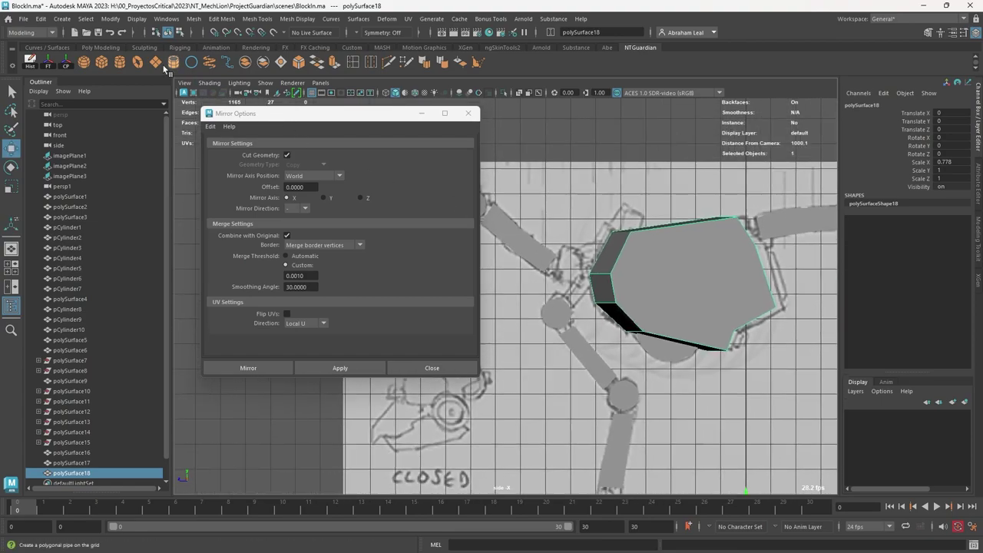
left_click(69, 65)
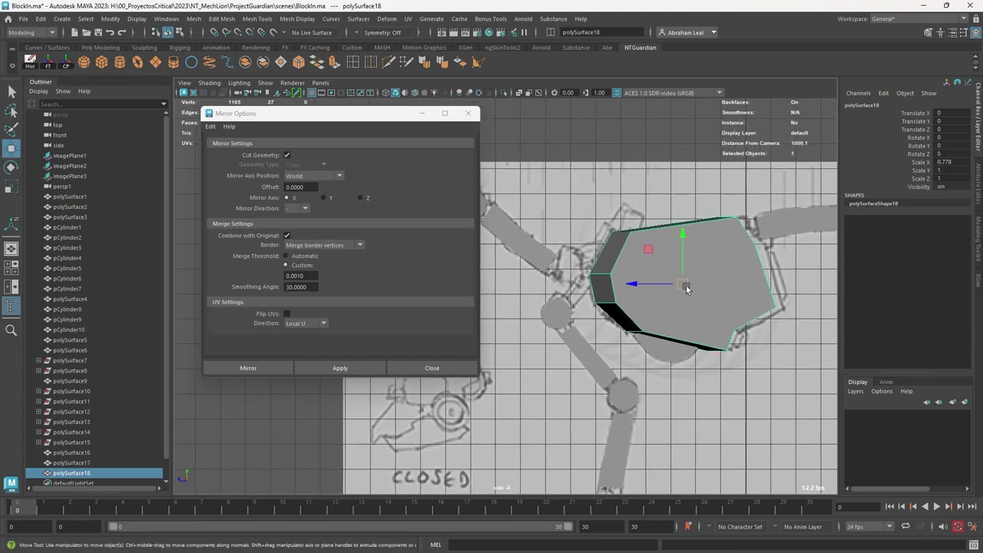
- Scale the body copy to about 0.288 in X and 0.37 in Y and Z, placed before the chest at Y 5.933, Z 36.213
key("r")
left_click_drag(685, 285, 600, 270)
key("w")
key("r")
middle_click_drag(662, 294, 646, 284, "alt")
right_click_drag(646, 284, 636, 281, "alt")
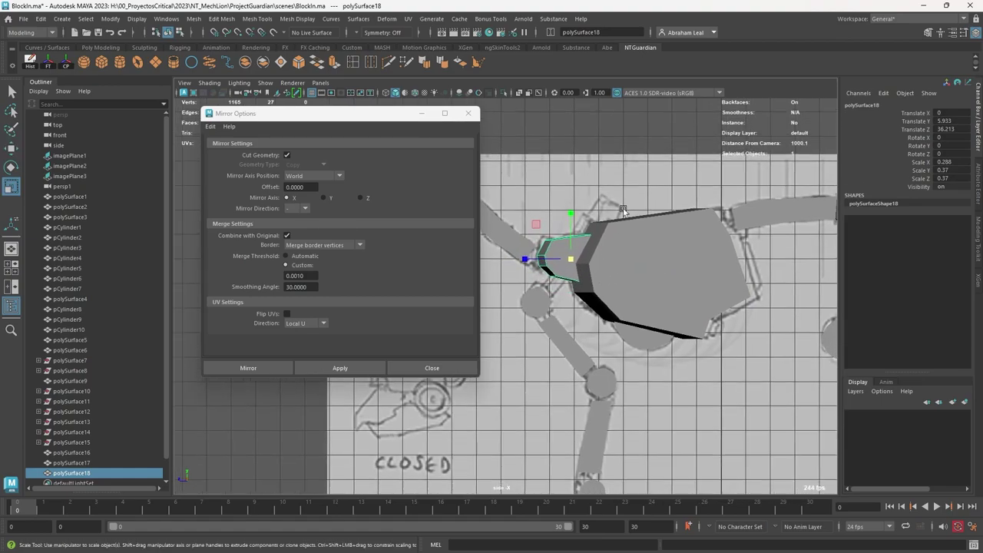
- Duplicate the small chest block and move the copy sideways to about X 18.178
left_click(595, 259)
key("space")
mouse_move(612, 282)
left_mouse_down()
mouse_move(625, 258)
mouse_move(562, 273)
mouse_move(620, 292)
left_mouse_up()
left_click(562, 272)
key("ctrl+d")
key("w")
left_click_drag(583, 252, 502, 223)
- Rotate the chest block copy to about 47.5 degrees in X and scale it to about 0.156, 0.183 and 0.37 as a shoulder plate
key("e")
middle_click_drag(634, 298, 575, 270, "alt")
right_click_drag(574, 269, 625, 271, "alt")
key("space")
left_click_drag(626, 271, 669, 278)
key("4")
left_click_drag(572, 260, 557, 237, "alt")
key("r")
key("space")
left_click_drag(589, 315, 665, 293)
left_click_drag(621, 264, 647, 311)
key("w")
key("r")
key("space")
key("e")
key("r")
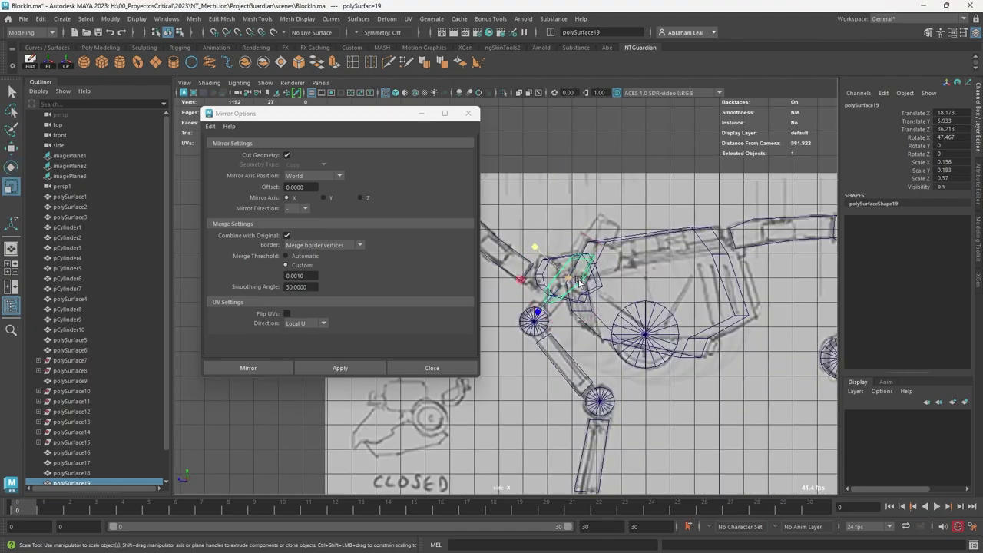
- Fit the shoulder plate to the sketch at about Y 13.876, Z 29.106, rotated 61.074 in X and scaled to 0.198, 0.233, 0.471
mouse_move(569, 278)
left_mouse_down()
mouse_move(584, 268)
mouse_move(618, 272)
mouse_move(579, 263)
mouse_move(581, 241)
mouse_move(562, 258)
left_mouse_up()
key("w")
key("e")
key("w")
key("ctrl+z")
key("5")
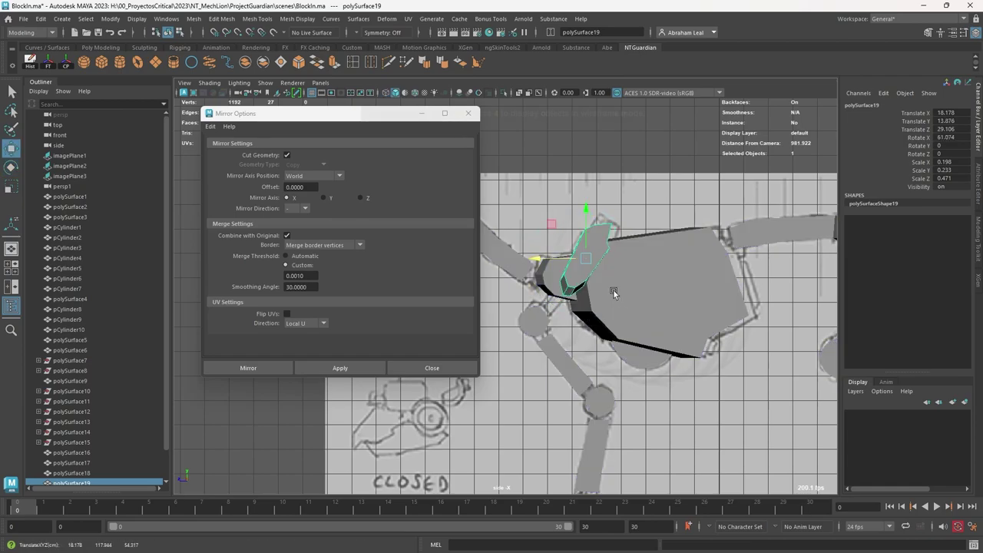
- Mirror the shoulder plate to the opposite side of the body and close the mirror options
key("space")
left_click_drag(610, 300, 611, 270)
mouse_move(618, 276)
left_mouse_down("alt")
mouse_move(678, 316)
mouse_move(619, 281)
left_mouse_up("alt")
right_click_drag(585, 270, 580, 375, "shift")
left_click(671, 259)
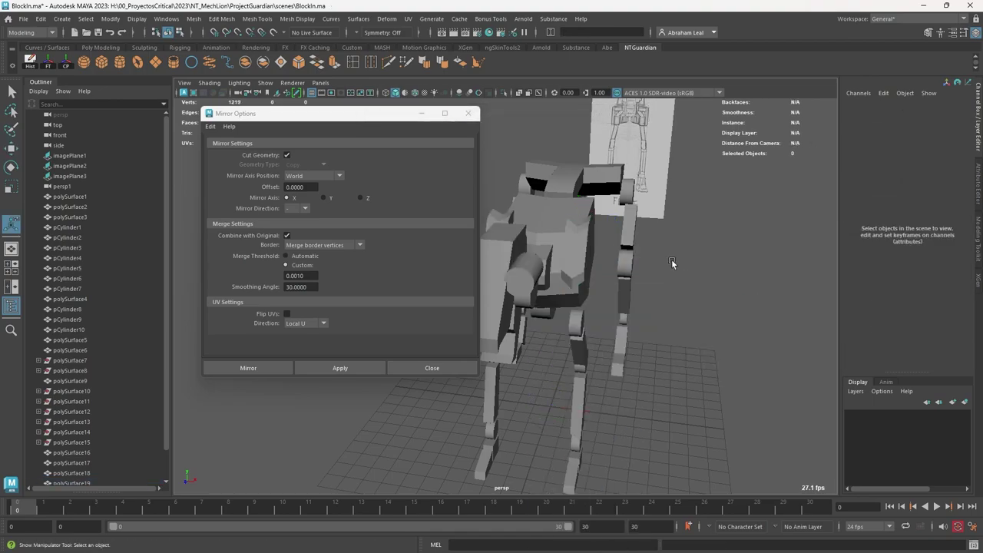
left_click_drag(671, 259, 463, 208, "alt")
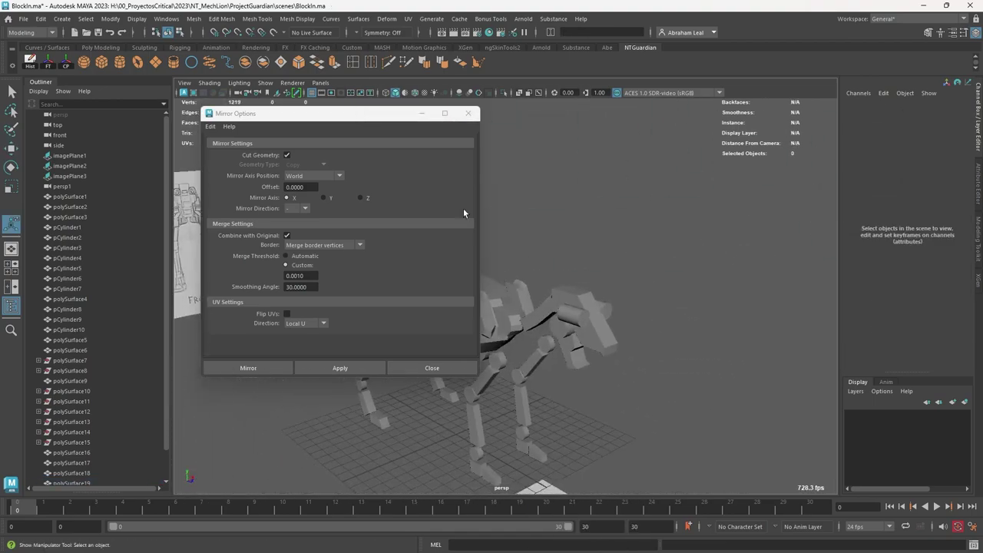
left_click(469, 116)
- Examine the neck, chest and shoulder blocks against the side sketch in wireframe and shaded display
left_click_drag(626, 264, 453, 297, "alt")
middle_click_drag(453, 297, 548, 320, "alt")
mouse_move(548, 321)
left_mouse_down("alt")
mouse_move(691, 364)
mouse_move(638, 386)
mouse_move(693, 390)
mouse_move(683, 380)
mouse_move(684, 389)
mouse_move(687, 348)
mouse_move(685, 385)
mouse_move(580, 368)
mouse_move(656, 367)
left_mouse_up("alt")
key("space")
scroll(587, 341, "up", 5)
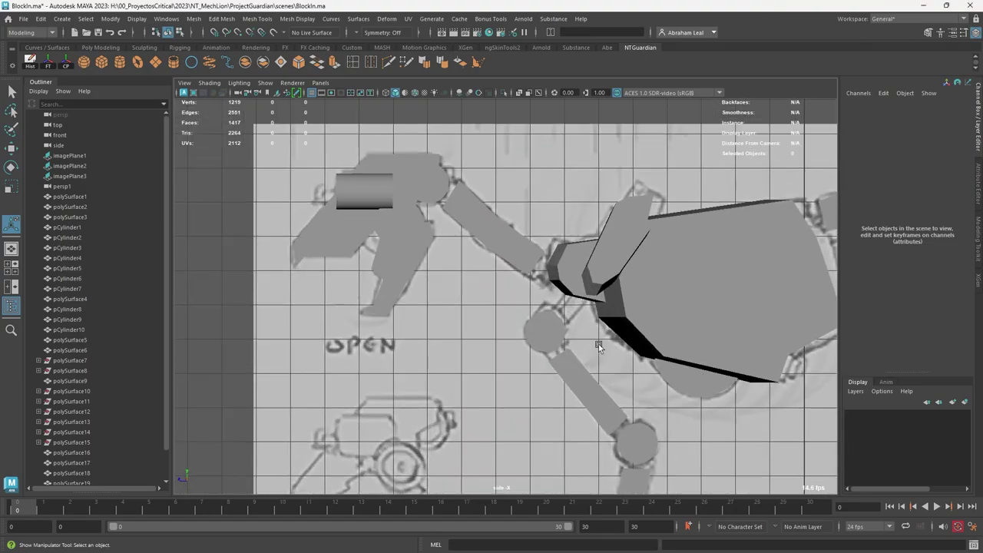
middle_click_drag(598, 344, 486, 315, "alt")
scroll(476, 303, "up", 3)
key("4")
mouse_move(444, 265)
middle_mouse_down("alt")
mouse_move(463, 299)
mouse_move(497, 281)
middle_mouse_up("alt")
key("5")
scroll(481, 274, "down", 1)
key("space")
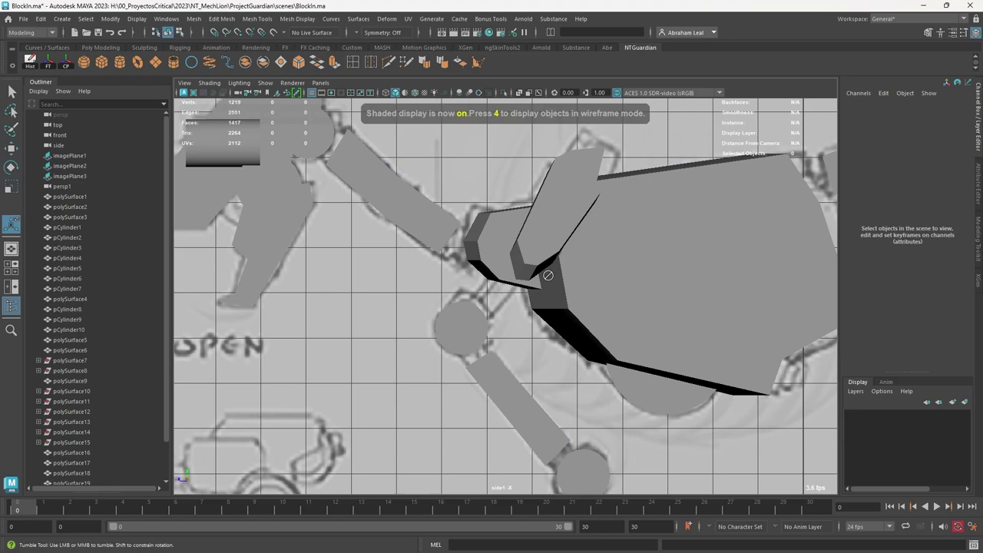
- Switch from the side view to the perspective view and inspect the mirrored shoulder plates around the chest and neck
left_click_drag(546, 277, 579, 284, "alt")
key("space")
left_click_drag(579, 284, 583, 242)
scroll(524, 256, "up", 3)
mouse_move(524, 256)
left_mouse_down("alt")
mouse_move(595, 234)
mouse_move(548, 308)
mouse_move(516, 269)
left_mouse_up("alt")
scroll(548, 308, "up", 3)
left_click(547, 249)
key("w")
key("space")
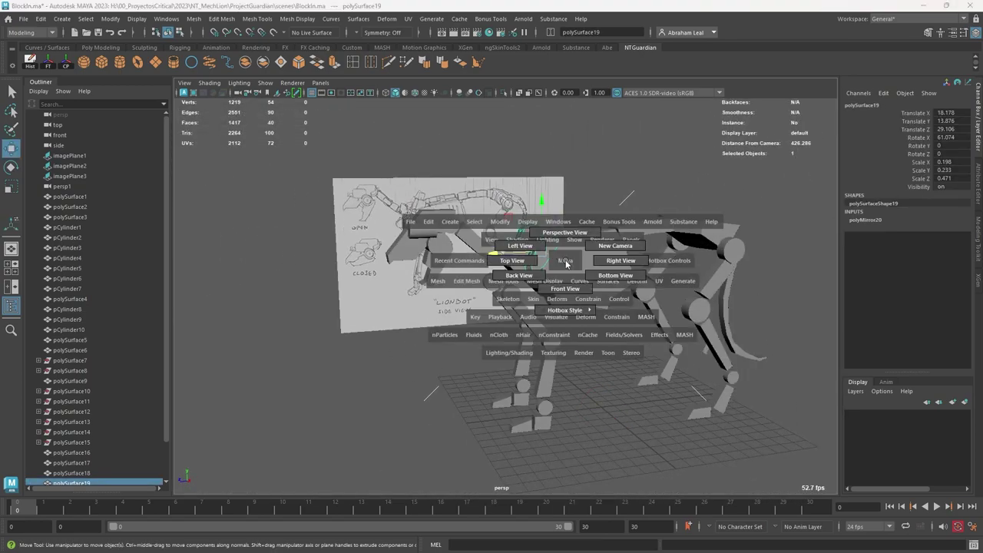
left_click(642, 187)
- Examine the whole robot block-in from several angles, comparing its proportions with the side and front sketches
left_click_drag(643, 188, 580, 331, "alt")
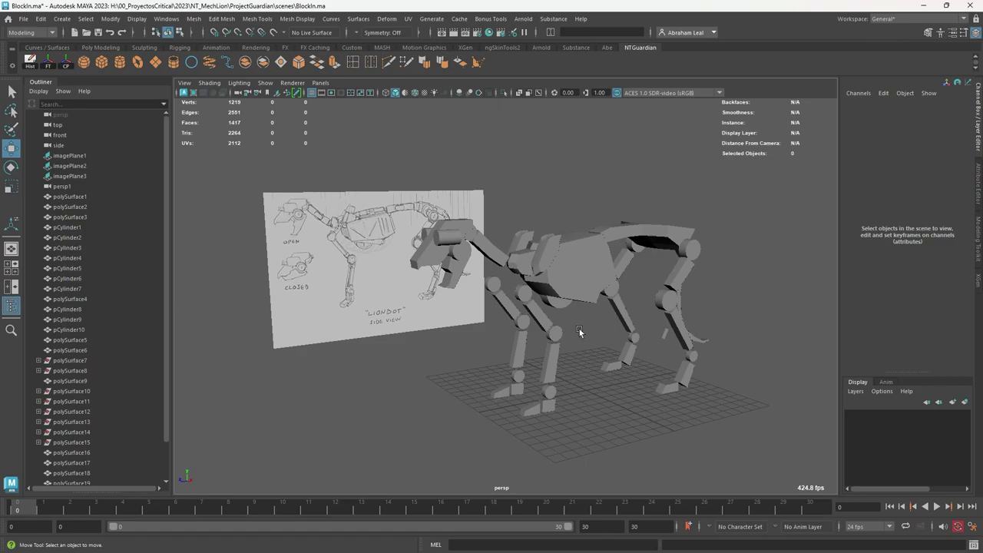
left_click_drag(580, 332, 632, 368, "alt")
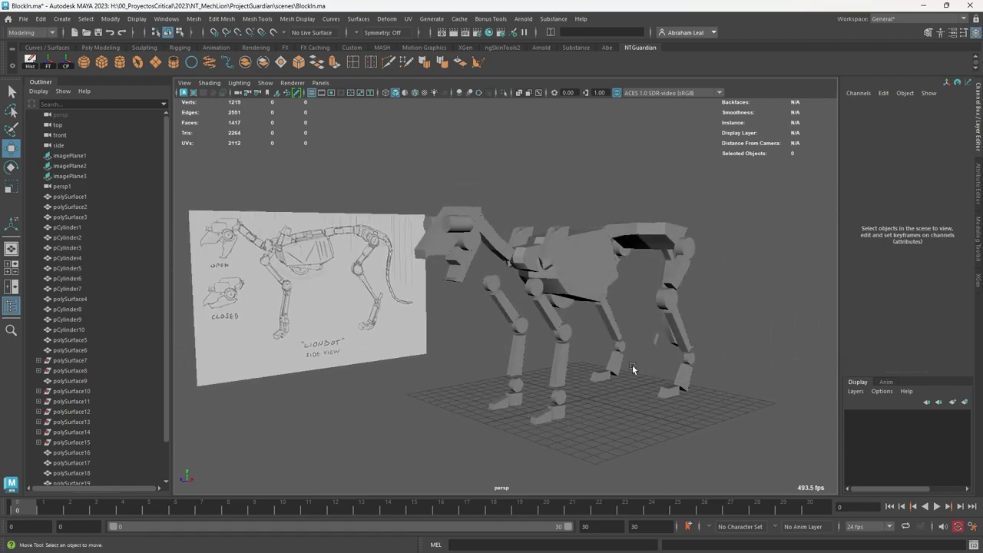
left_click_drag(568, 342, 487, 342, "alt")
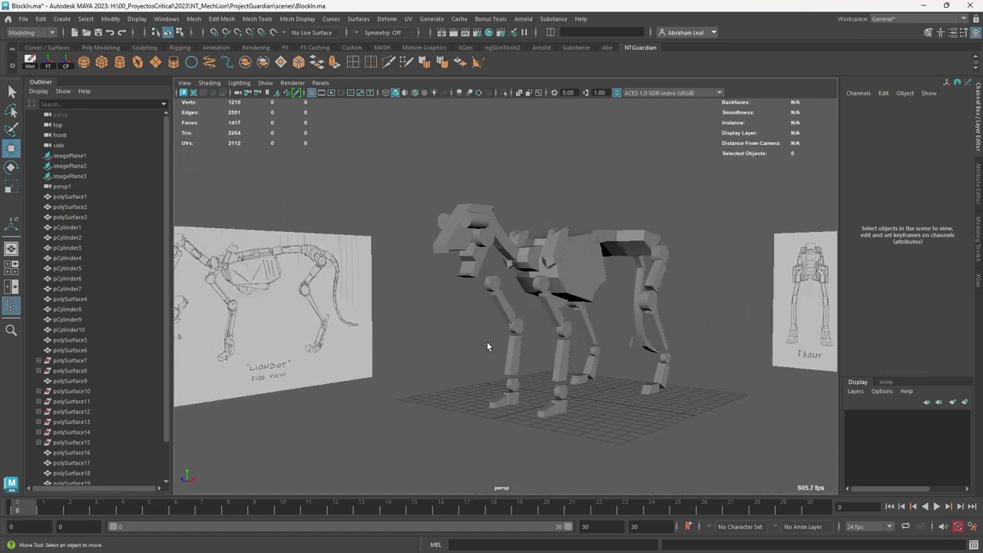
left_click_drag(594, 331, 637, 351, "alt")
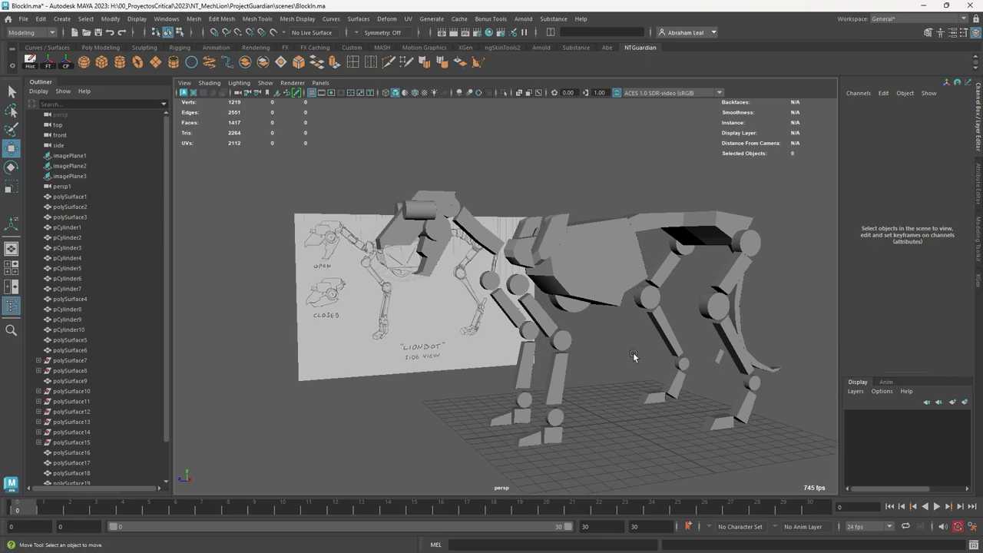
mouse_move(633, 355)
left_mouse_down("alt")
mouse_move(613, 361)
mouse_move(641, 351)
mouse_move(635, 361)
left_mouse_up("alt")
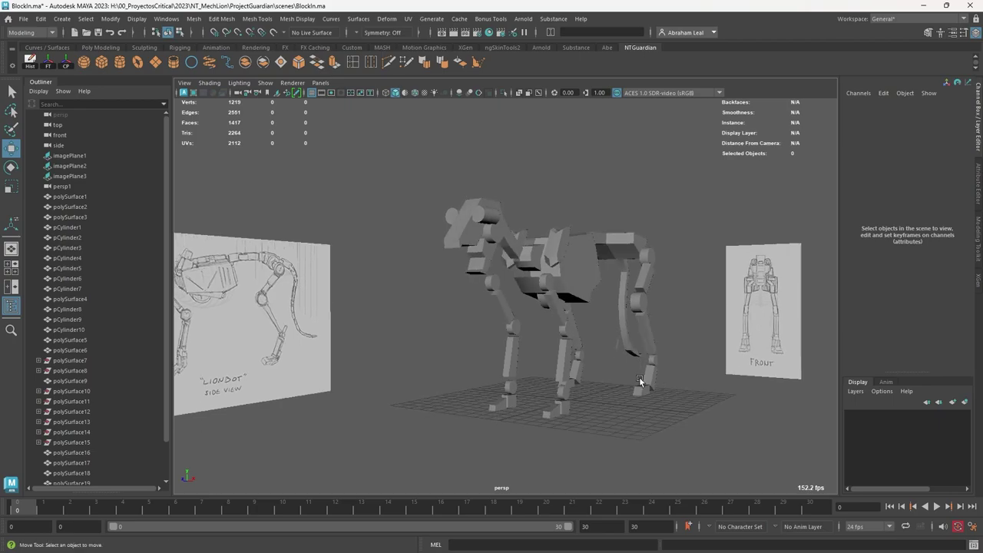